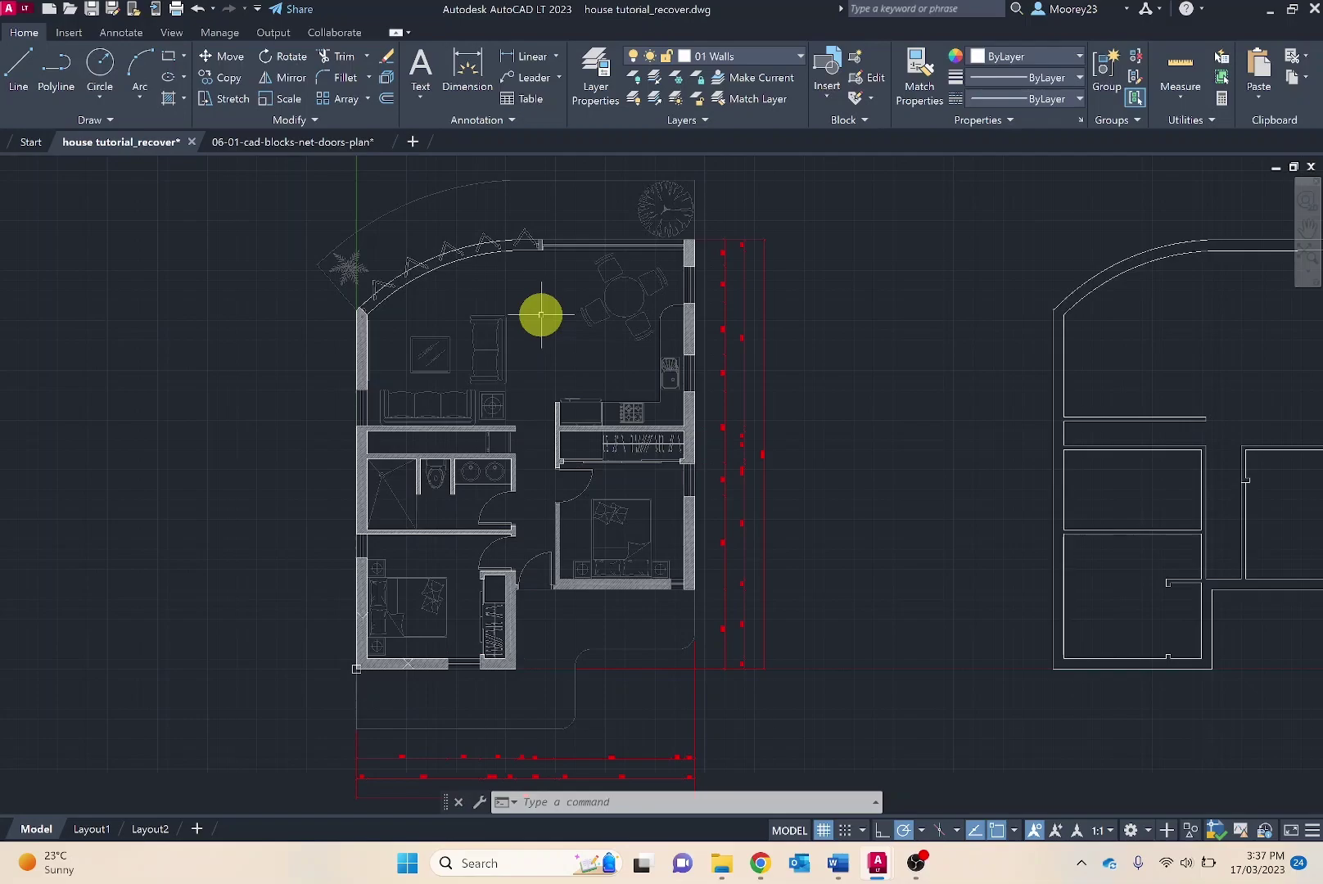
Step: After checking the living-room furniture blocks, review Figure 29 in Word and return to cad-blocks.net
{"action": "left_click", "coordinate": [503, 330]}
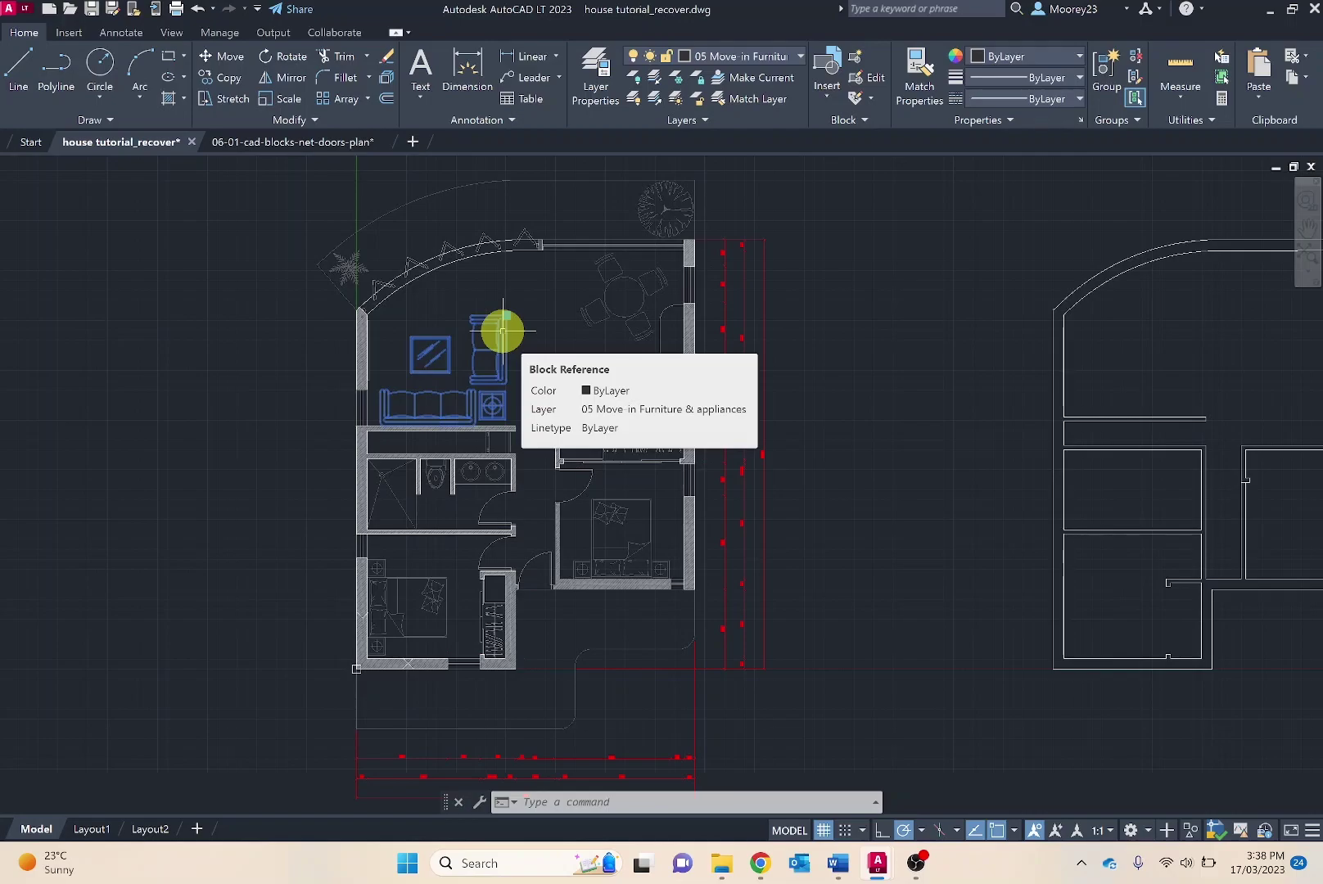
{"action": "scroll", "coordinate": [378, 422], "scroll_direction": "up", "scroll_amount": 6}
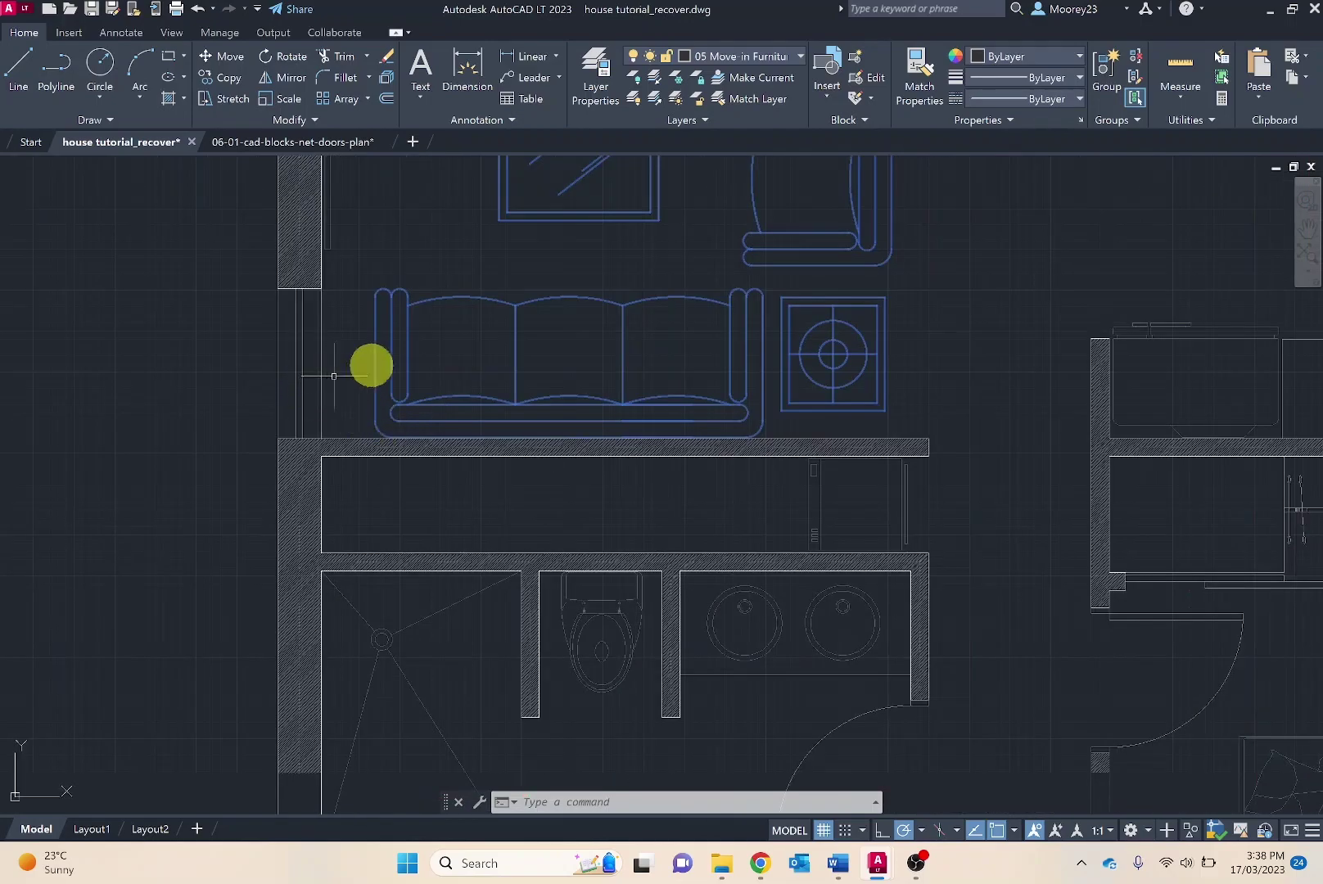
{"action": "key", "text": "Escape"}
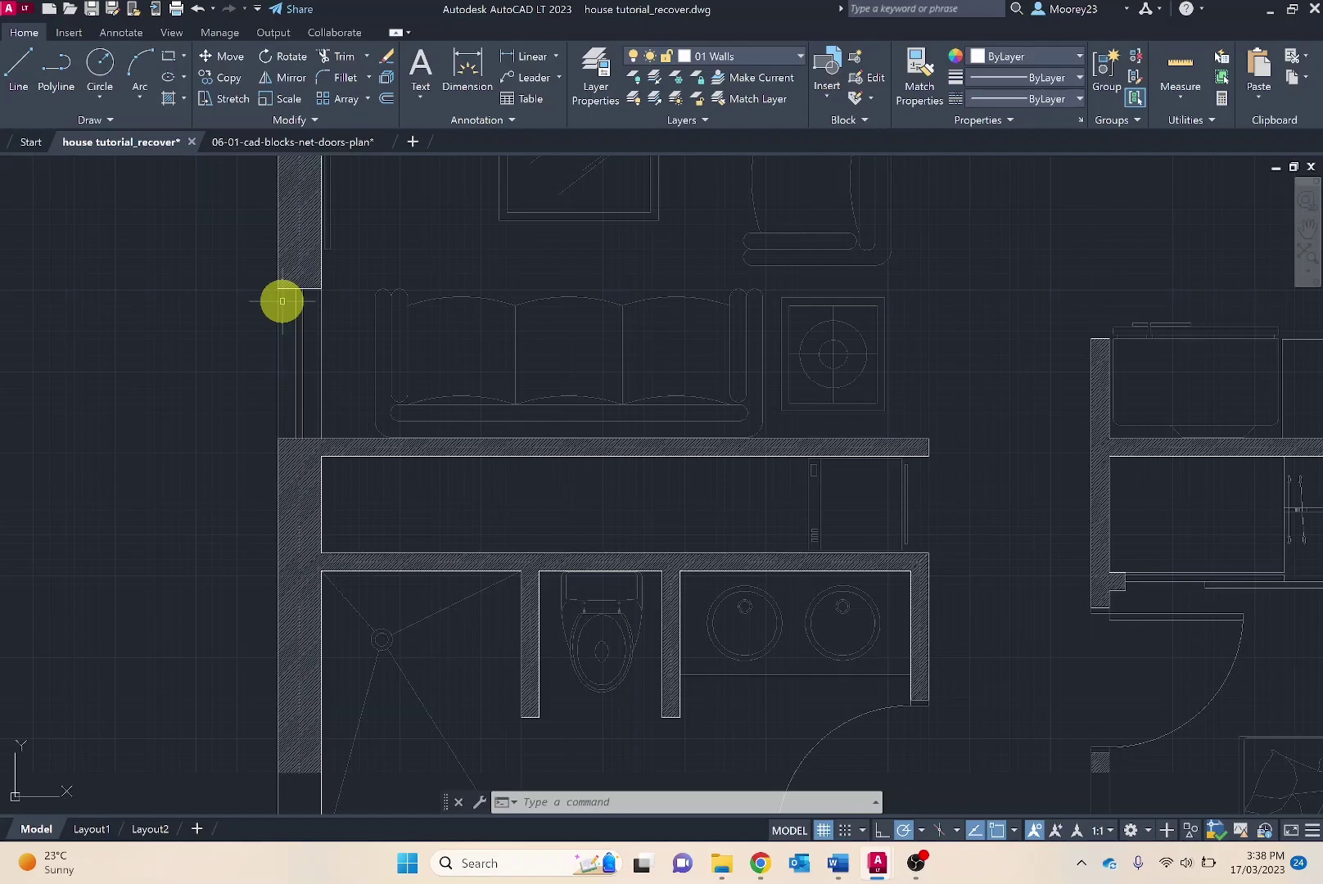
{"action": "key", "text": "alt+Tab"}
{"action": "key", "text": "alt+Tab"}
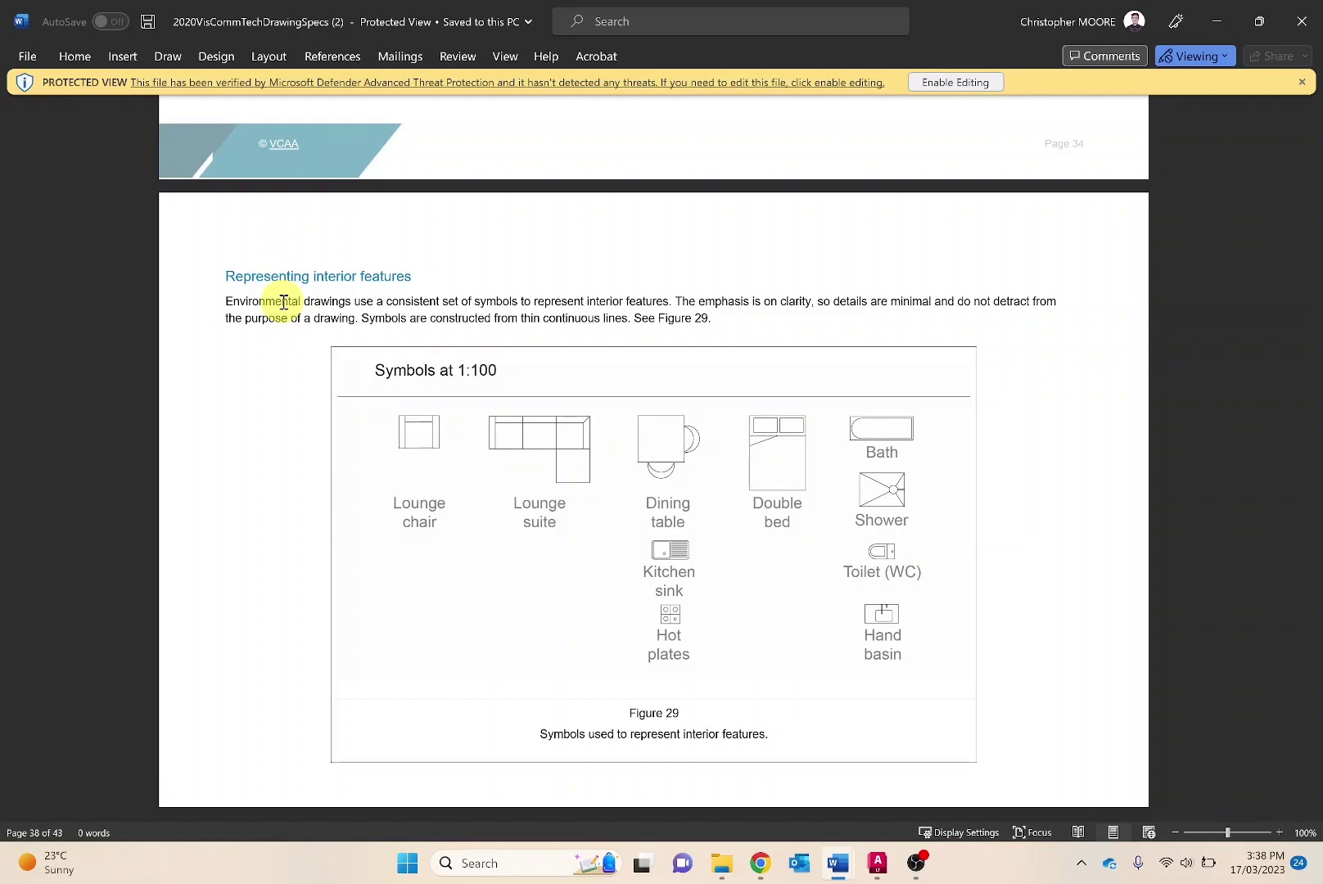
{"action": "key", "text": "alt+Tab"}
{"action": "key", "text": "alt+Tab"}
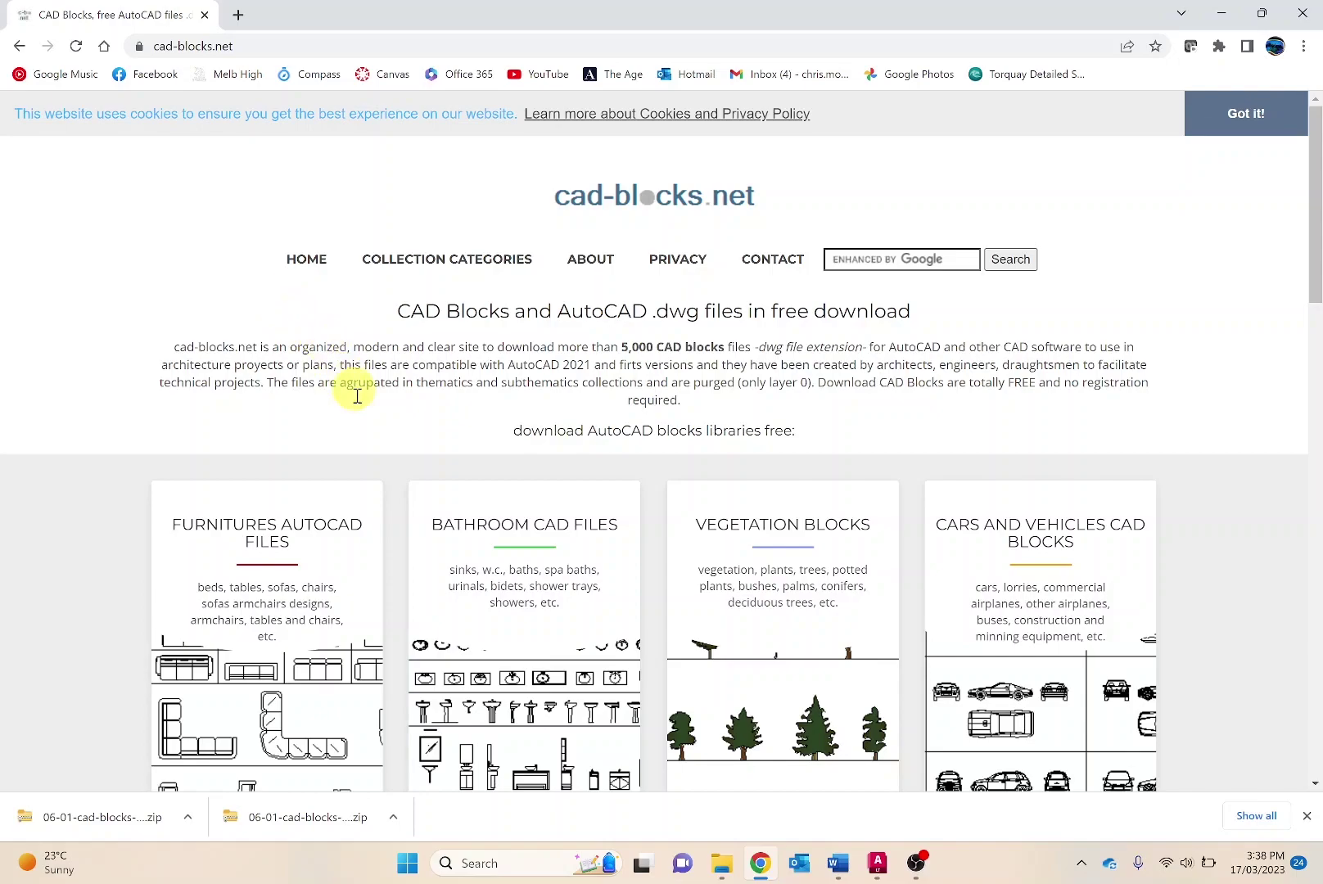
Step: Scroll down the cad-blocks.net home page and open the Doors Drawings collection
{"action": "scroll", "coordinate": [433, 536], "scroll_direction": "down", "scroll_amount": 4}
{"action": "scroll", "coordinate": [635, 606], "scroll_direction": "down", "scroll_amount": 3}
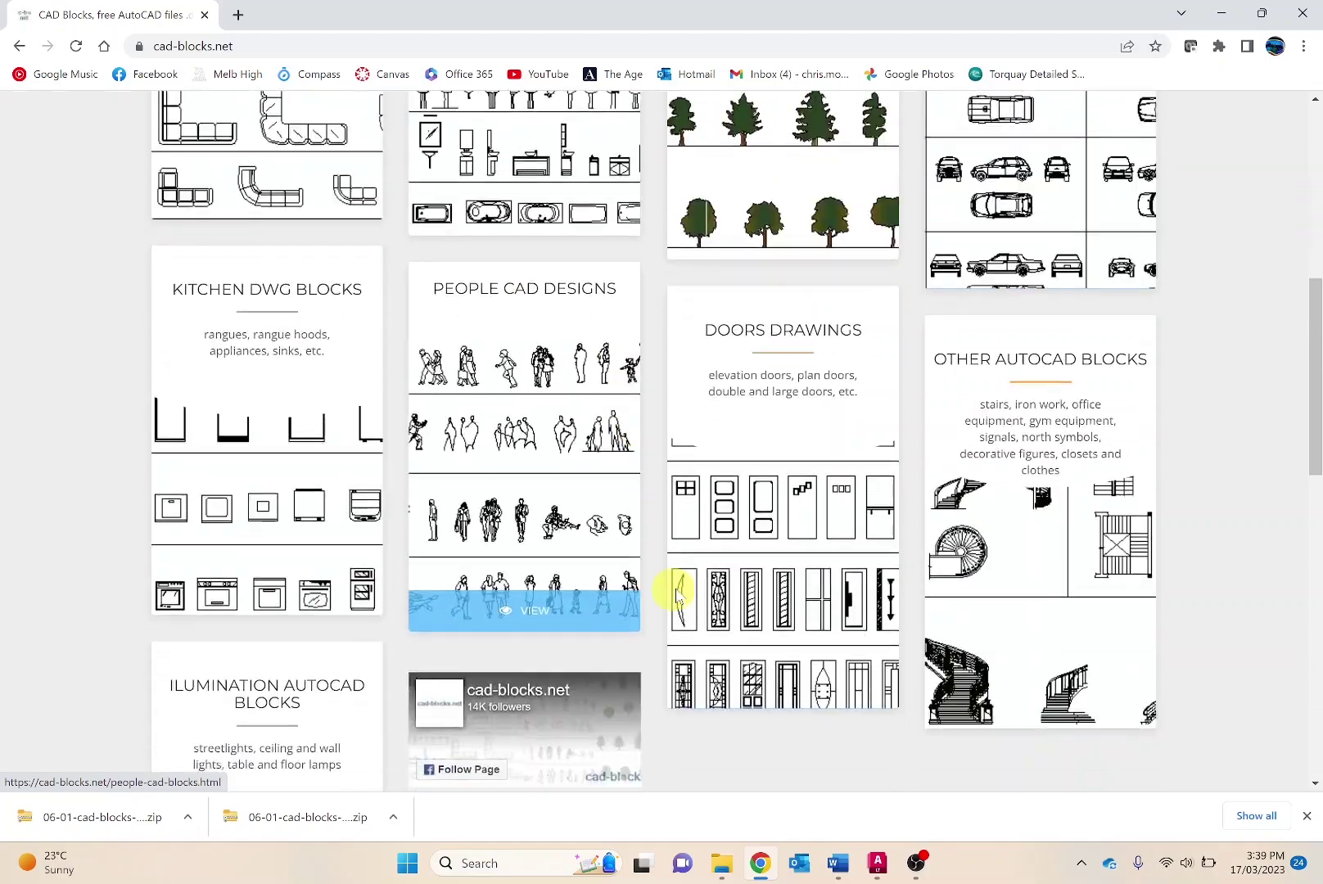
{"action": "left_click", "coordinate": [819, 318]}
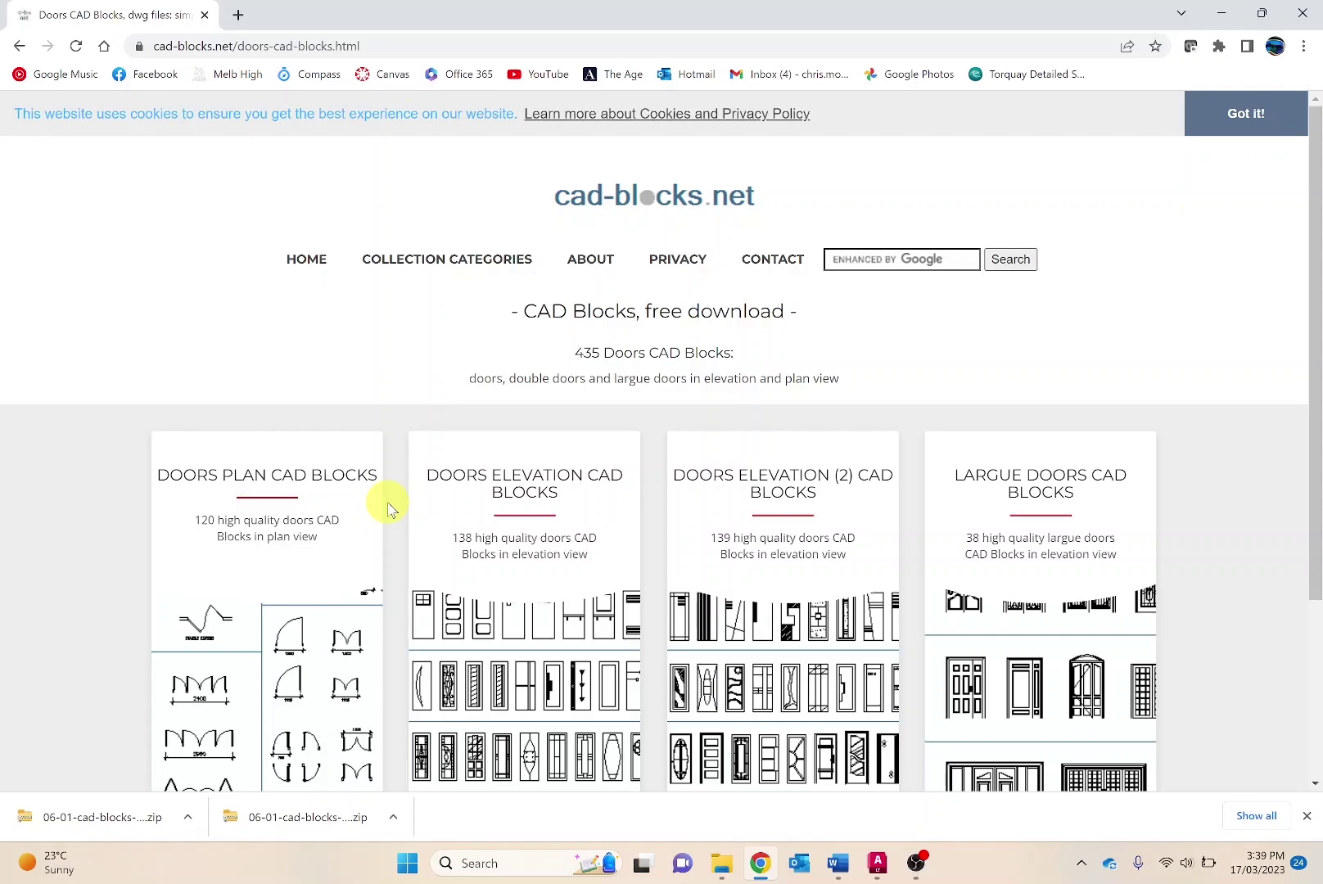
Step: Open the Doors Plan CAD Blocks page and start downloading its 120-block zip
{"action": "scroll", "coordinate": [389, 509], "scroll_direction": "down", "scroll_amount": 1}
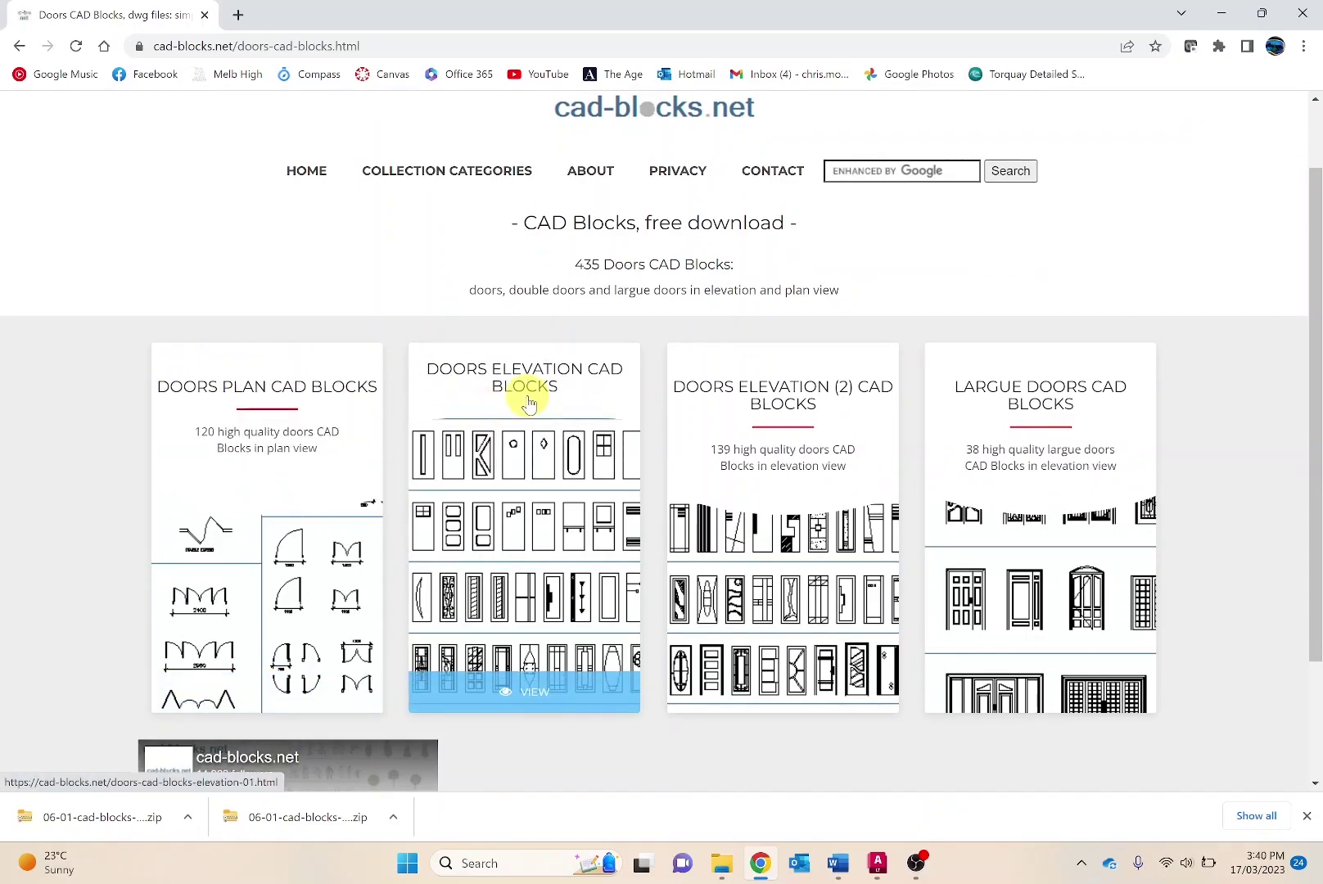
{"action": "left_click", "coordinate": [294, 383]}
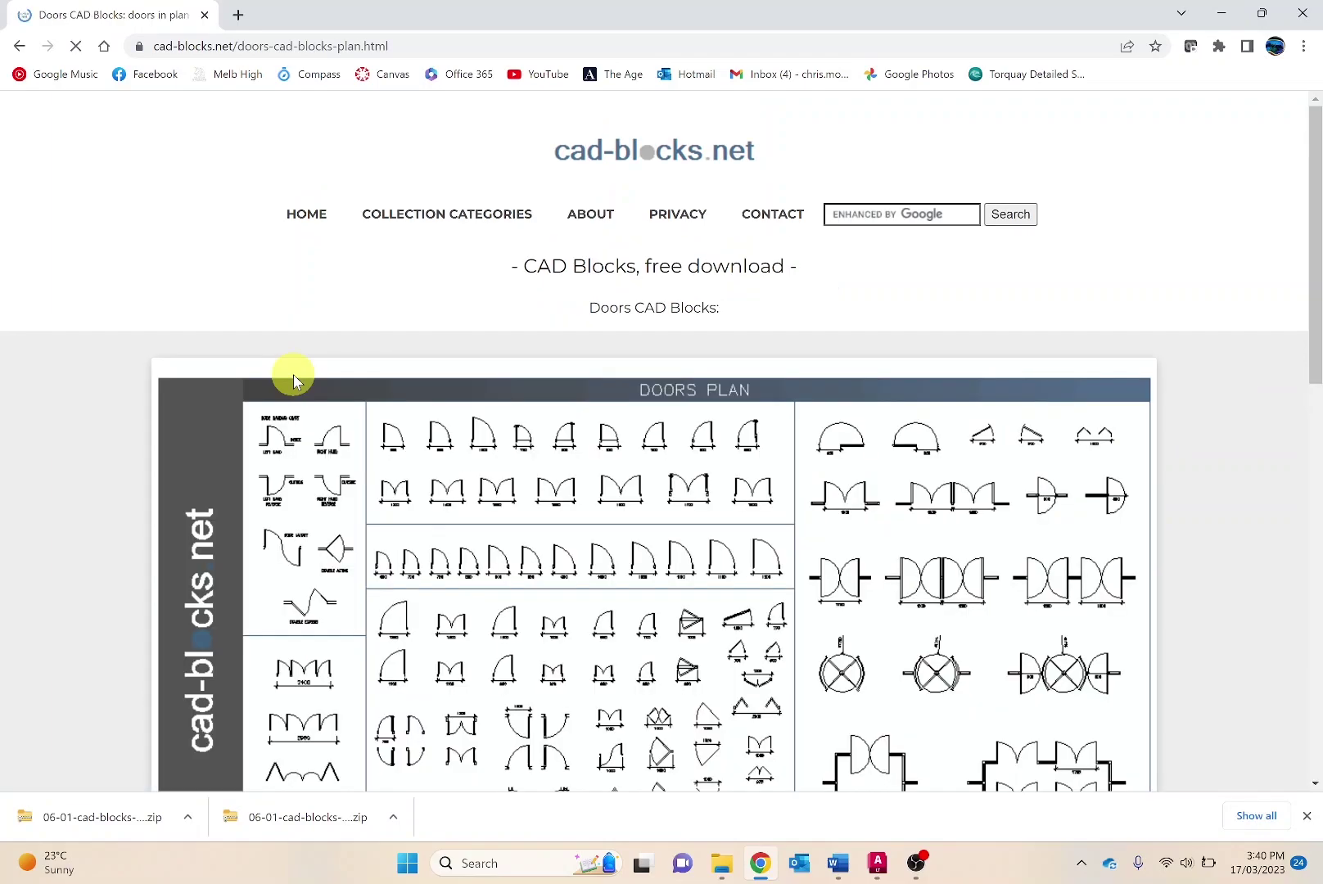
{"action": "scroll", "coordinate": [655, 602], "scroll_direction": "down", "scroll_amount": 1}
{"action": "scroll", "coordinate": [673, 614], "scroll_direction": "down", "scroll_amount": 5}
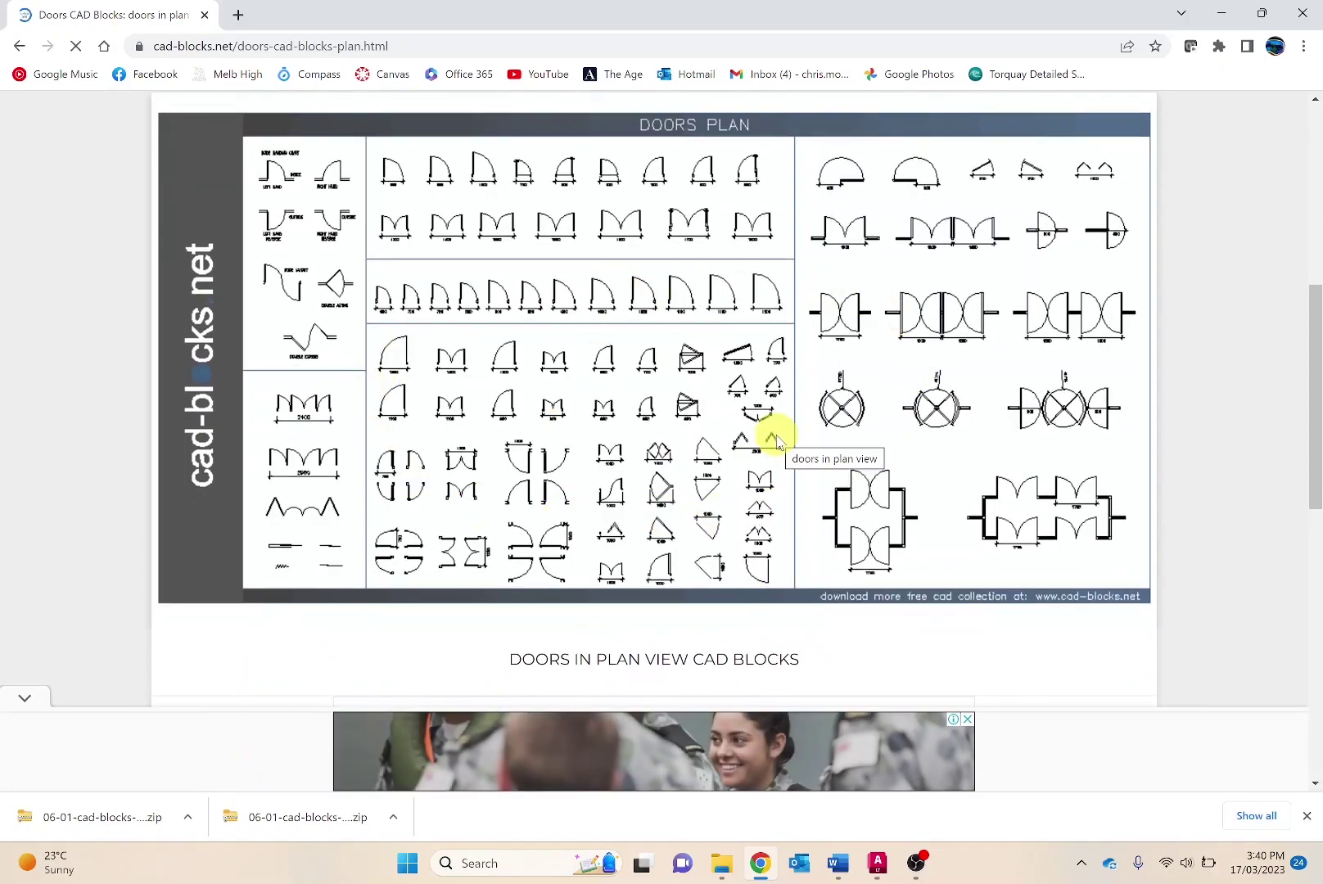
{"action": "scroll", "coordinate": [773, 437], "scroll_direction": "down", "scroll_amount": 5}
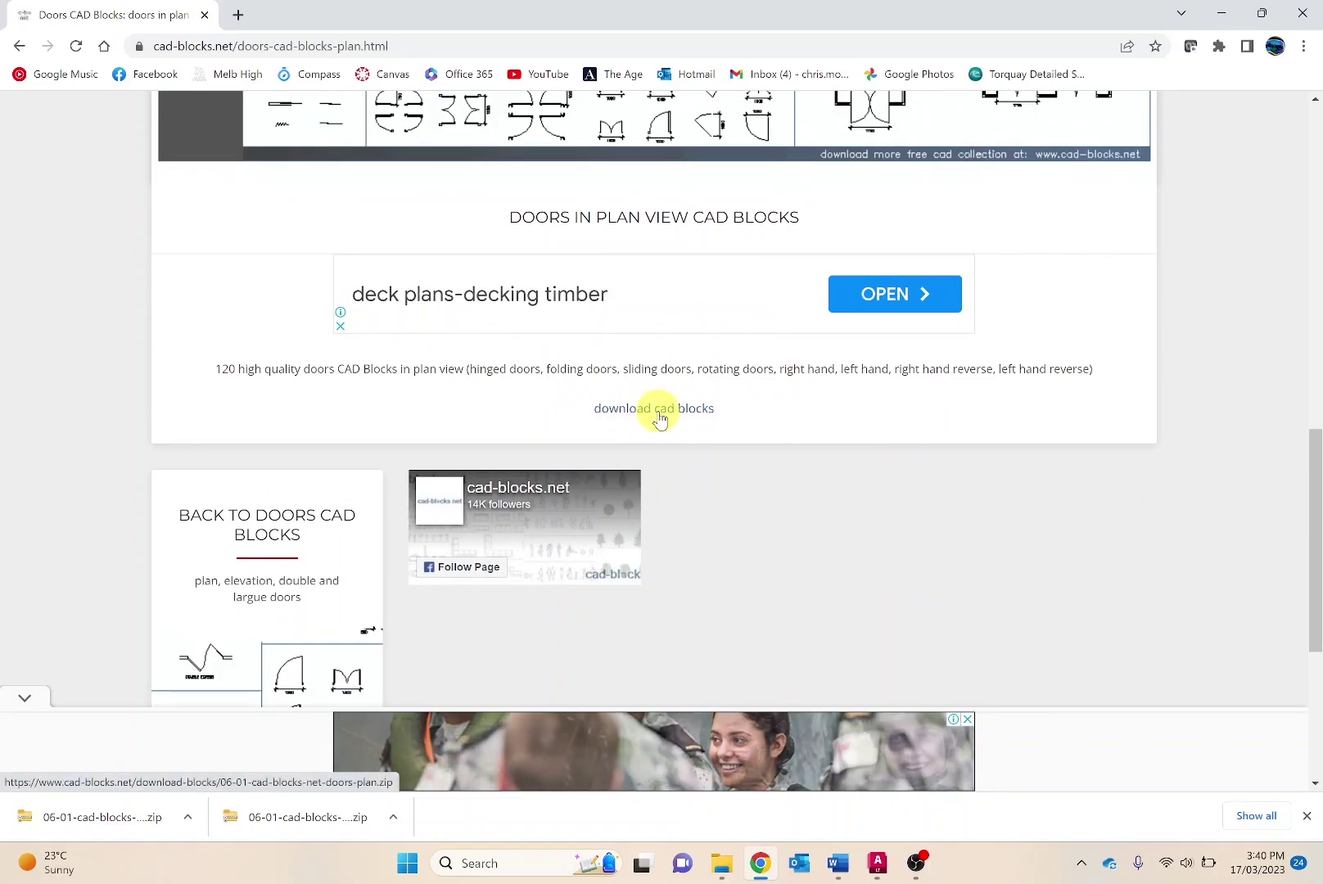
{"action": "left_click", "coordinate": [660, 418]}
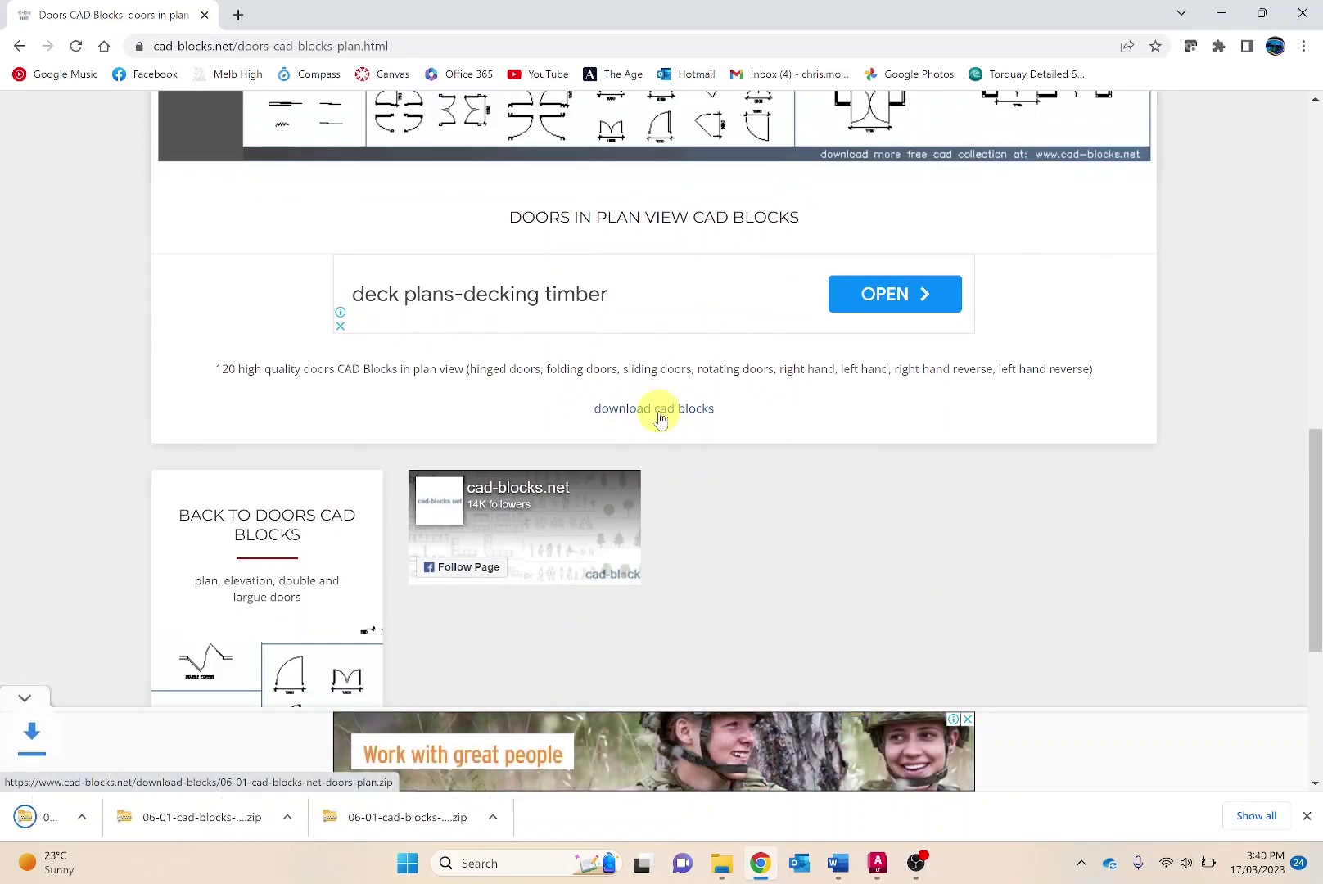
Step: Reveal the 06-01-cad-blocks-net-doors-plan (4) zip in the Downloads folder of File Explorer
{"action": "left_click", "coordinate": [186, 815]}
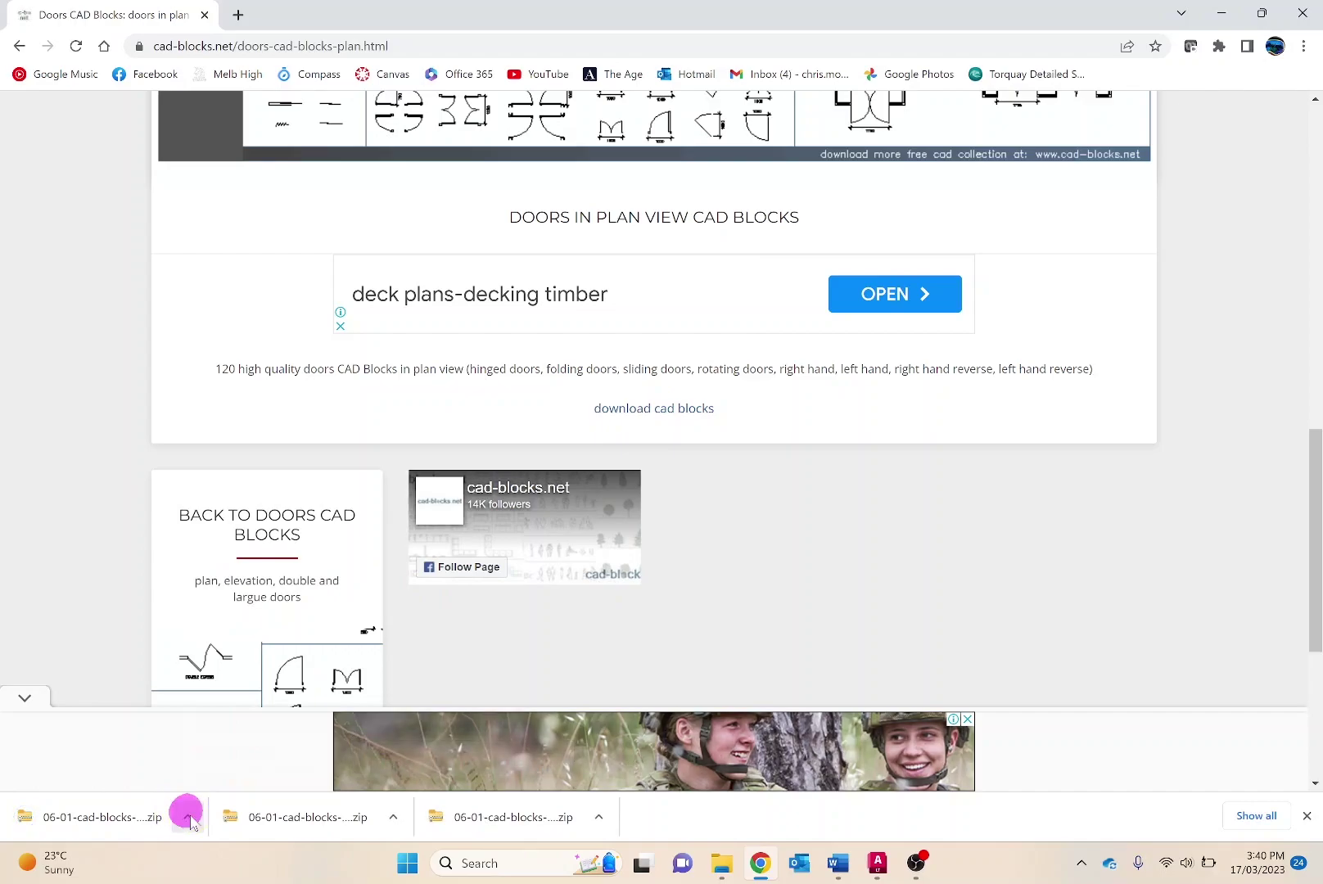
{"action": "left_click", "coordinate": [221, 755]}
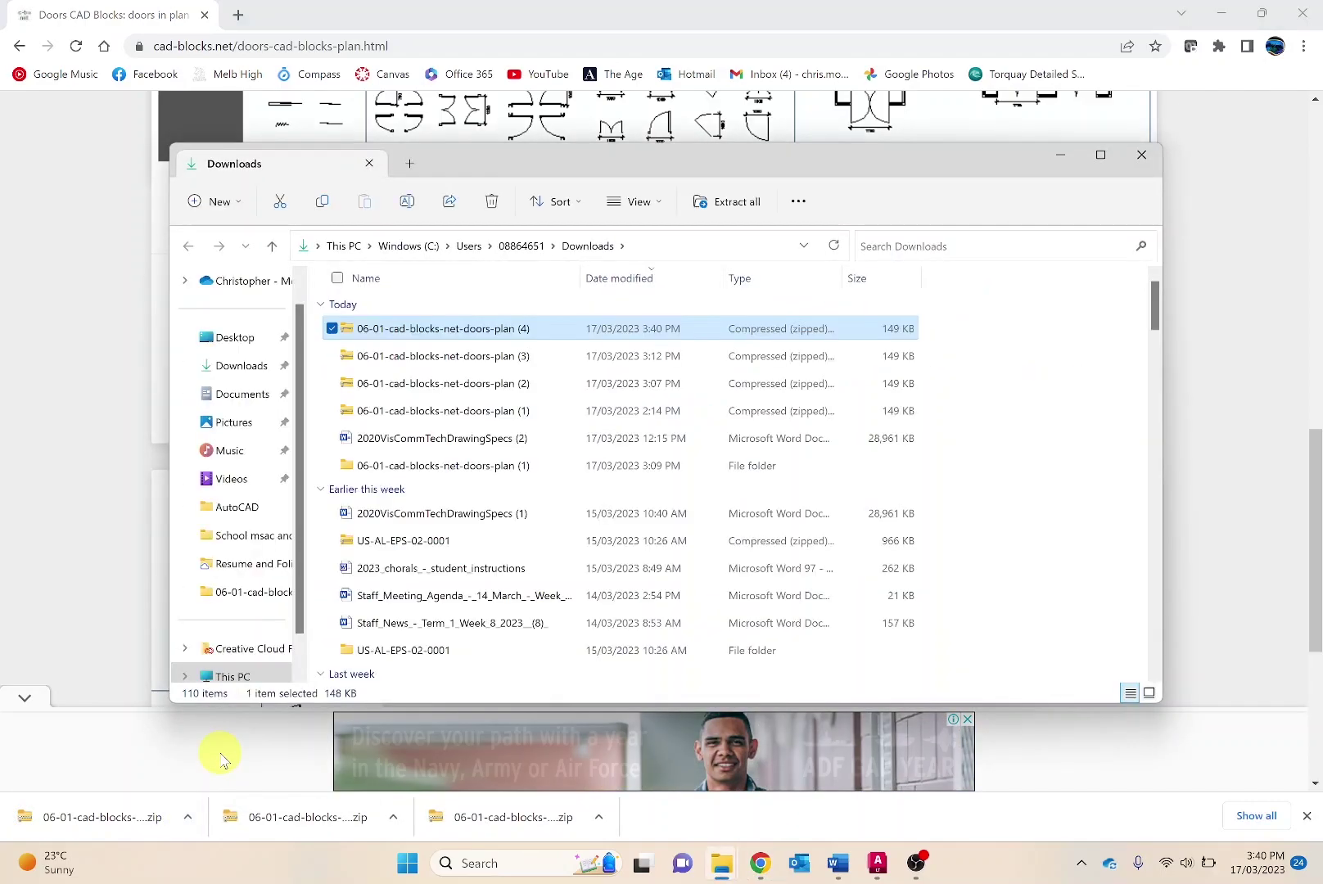
{"action": "right_click", "coordinate": [458, 334]}
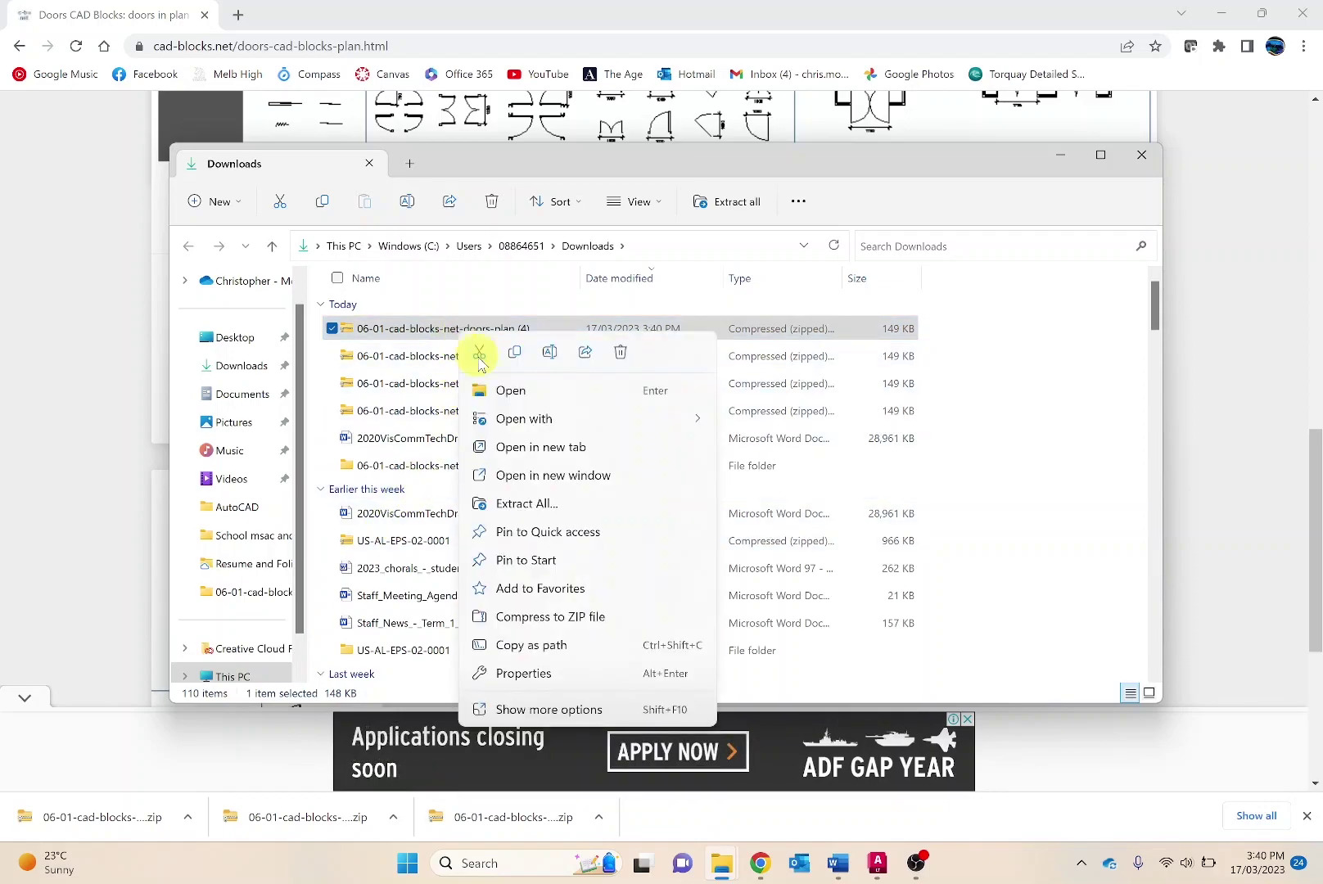
{"action": "mouse_move", "coordinate": [512, 419]}
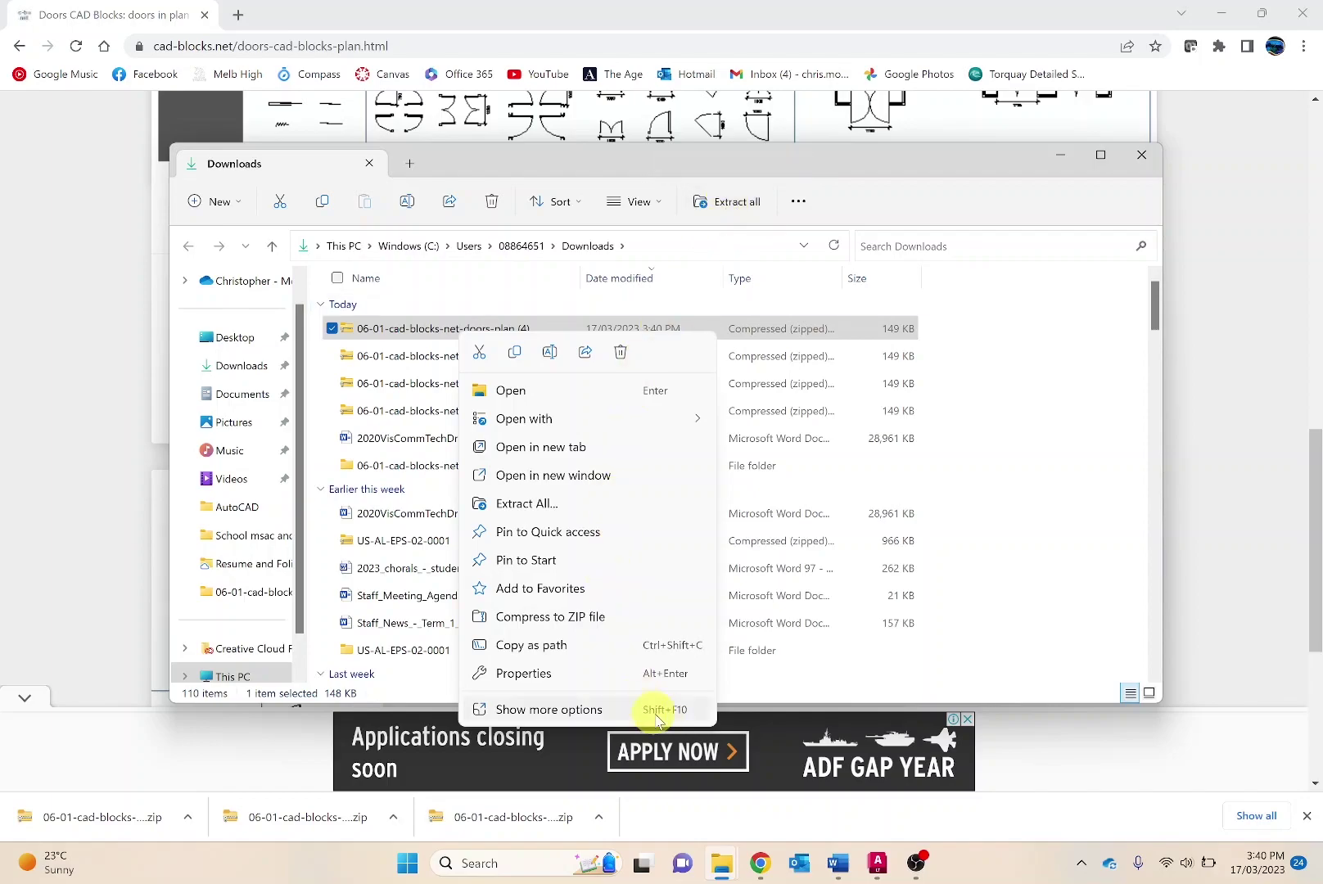
{"action": "left_click", "coordinate": [877, 863]}
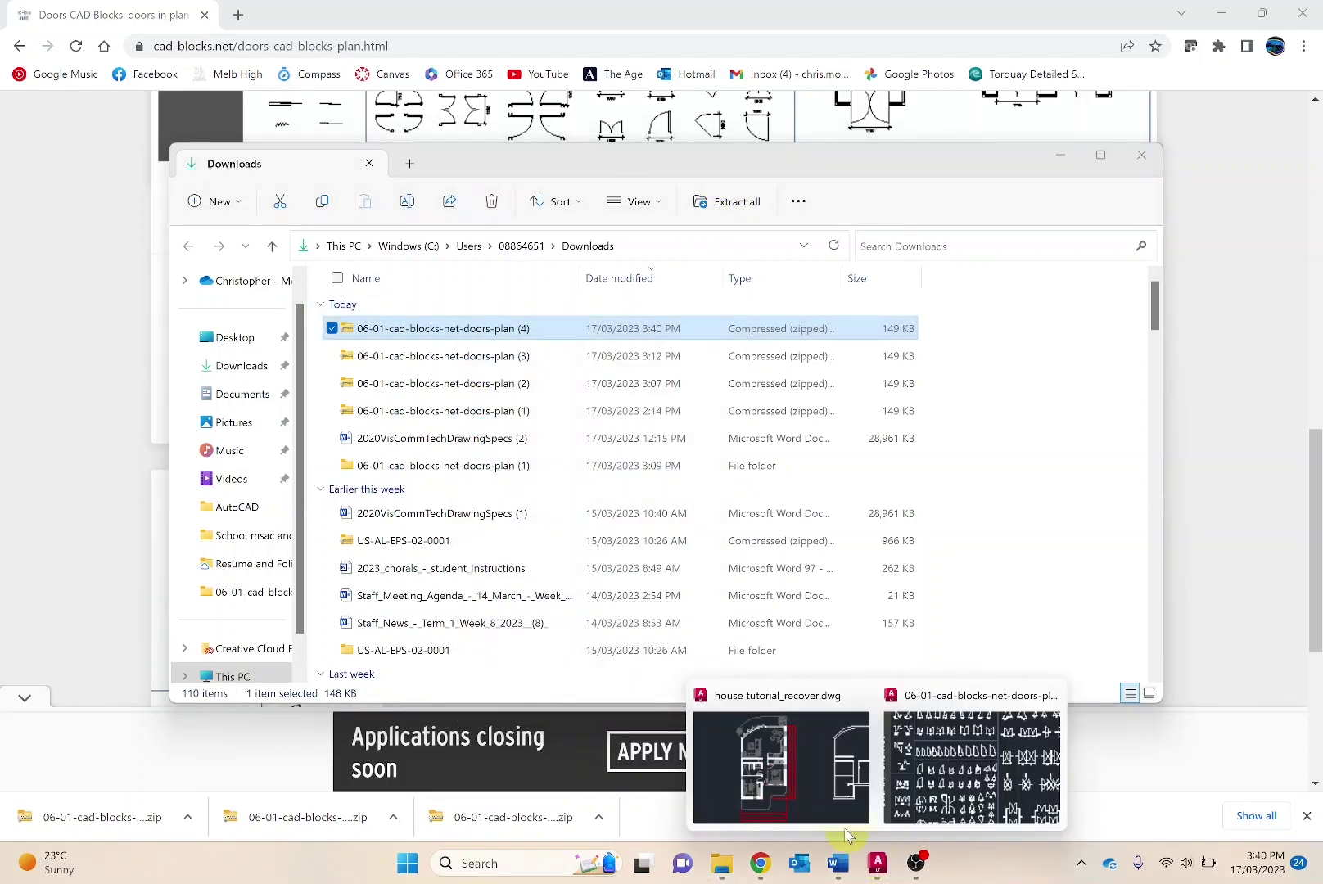
Step: Switch to the doors-plan drawing and zoom in to centre its single doors
{"action": "left_click", "coordinate": [910, 760]}
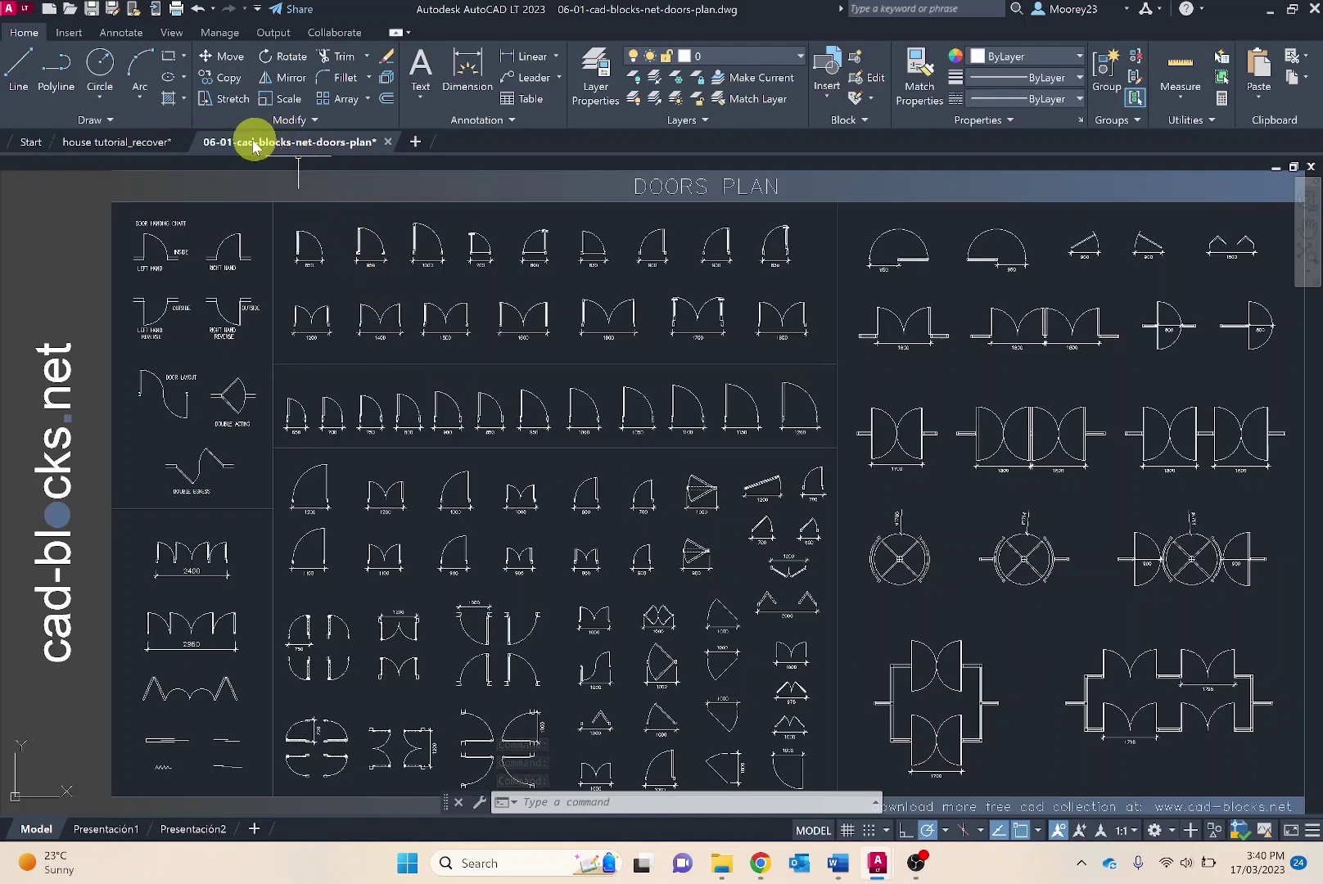
{"action": "mouse_move", "coordinate": [246, 145]}
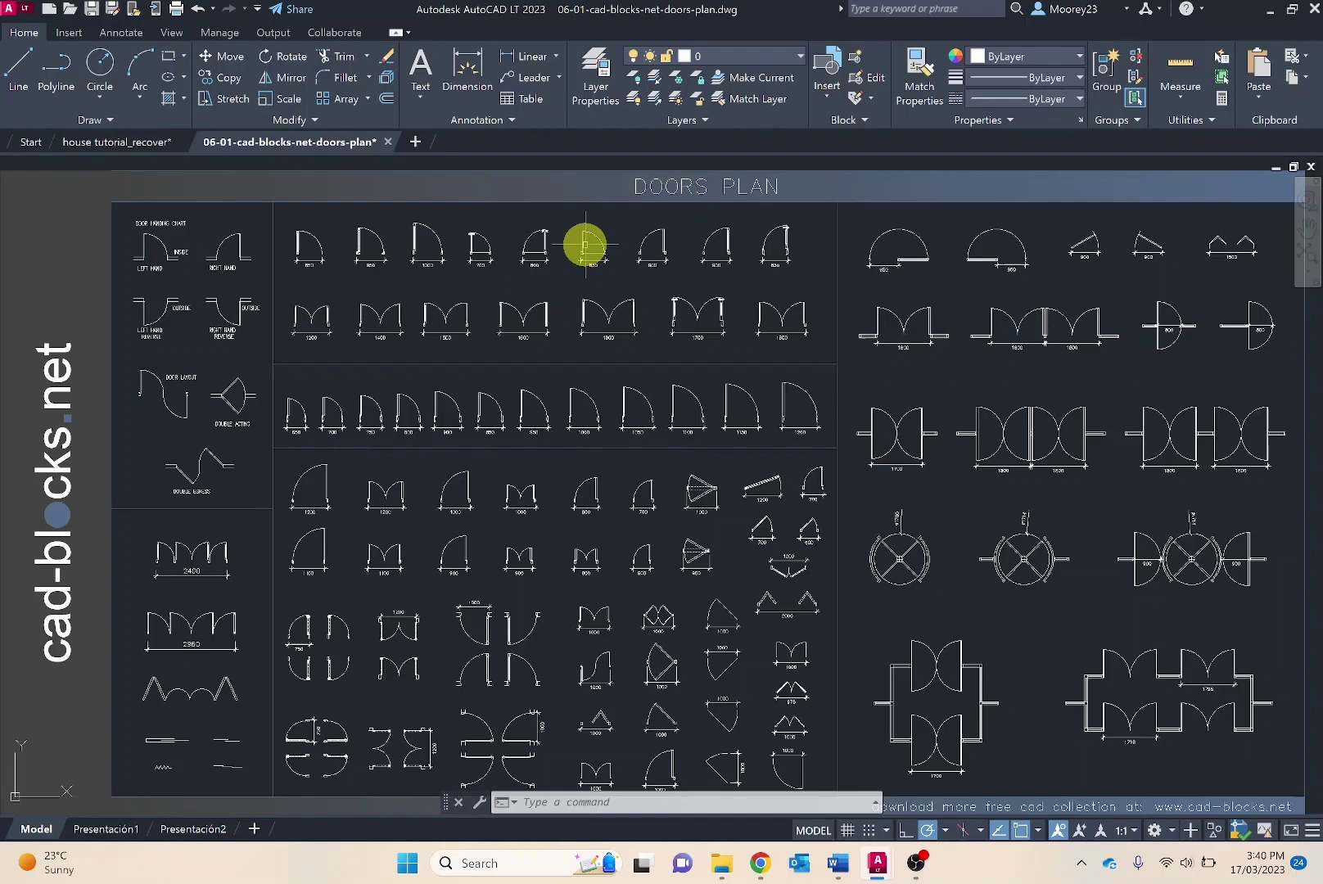
{"action": "mouse_move", "coordinate": [583, 244]}
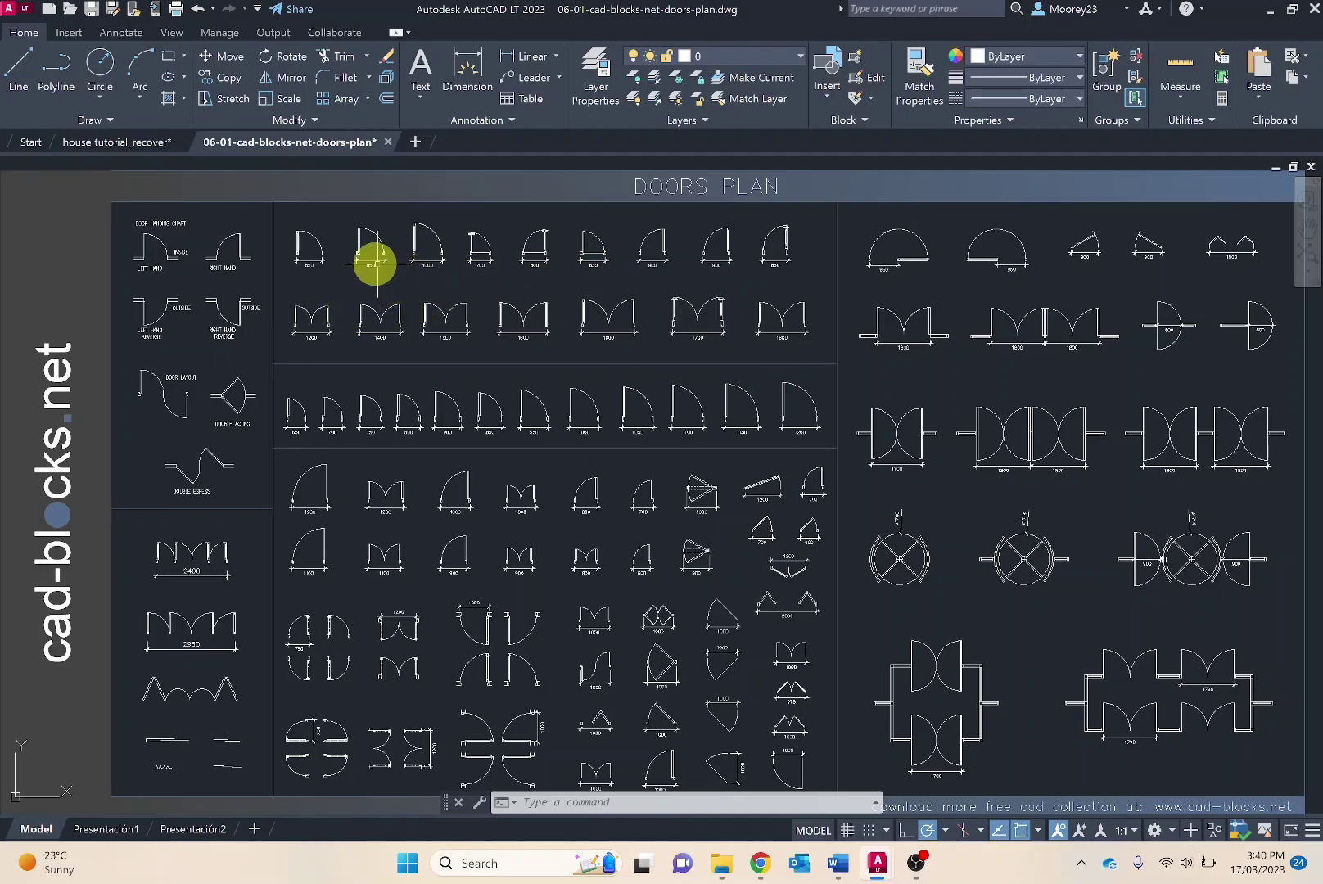
{"action": "scroll", "coordinate": [655, 254], "scroll_direction": "up", "scroll_amount": 8}
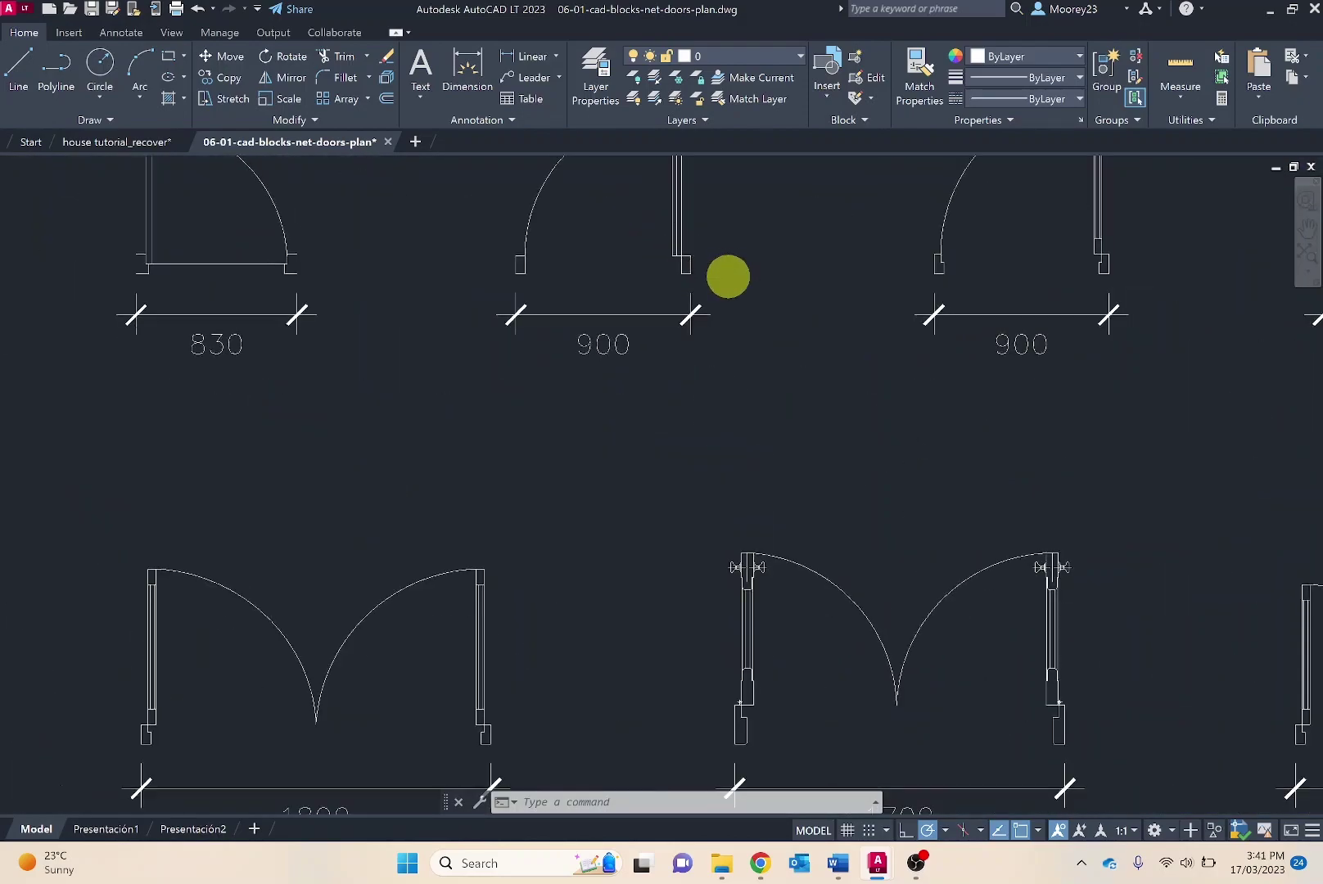
{"action": "scroll", "coordinate": [726, 274], "scroll_direction": "up", "scroll_amount": 3}
{"action": "middle_click_drag", "start_coordinate": [726, 274], "coordinate": [688, 481]}
{"action": "scroll", "coordinate": [690, 491], "scroll_direction": "down", "scroll_amount": 3}
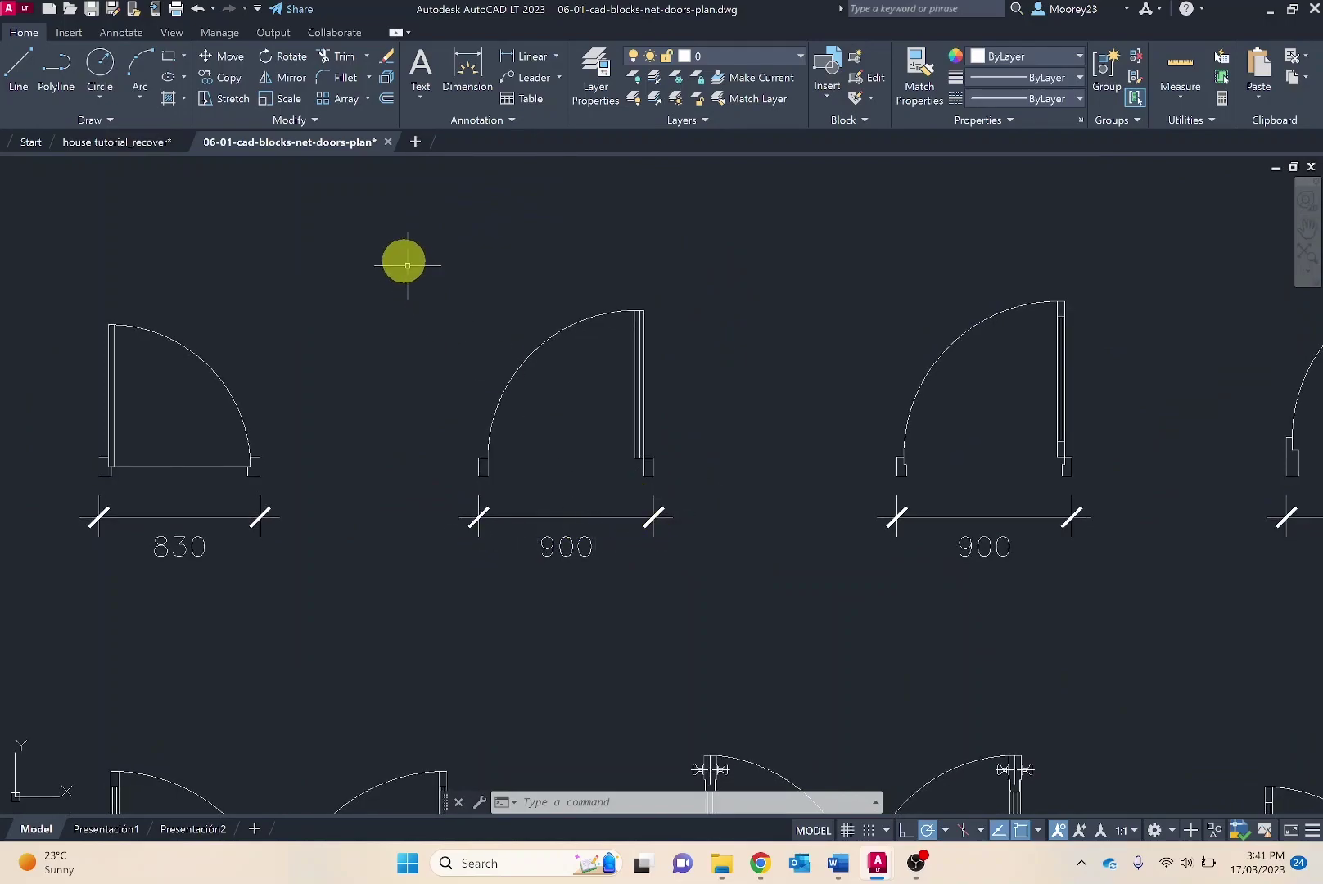
Step: Copy the 900 single door block to the clipboard
{"action": "left_click", "coordinate": [563, 330]}
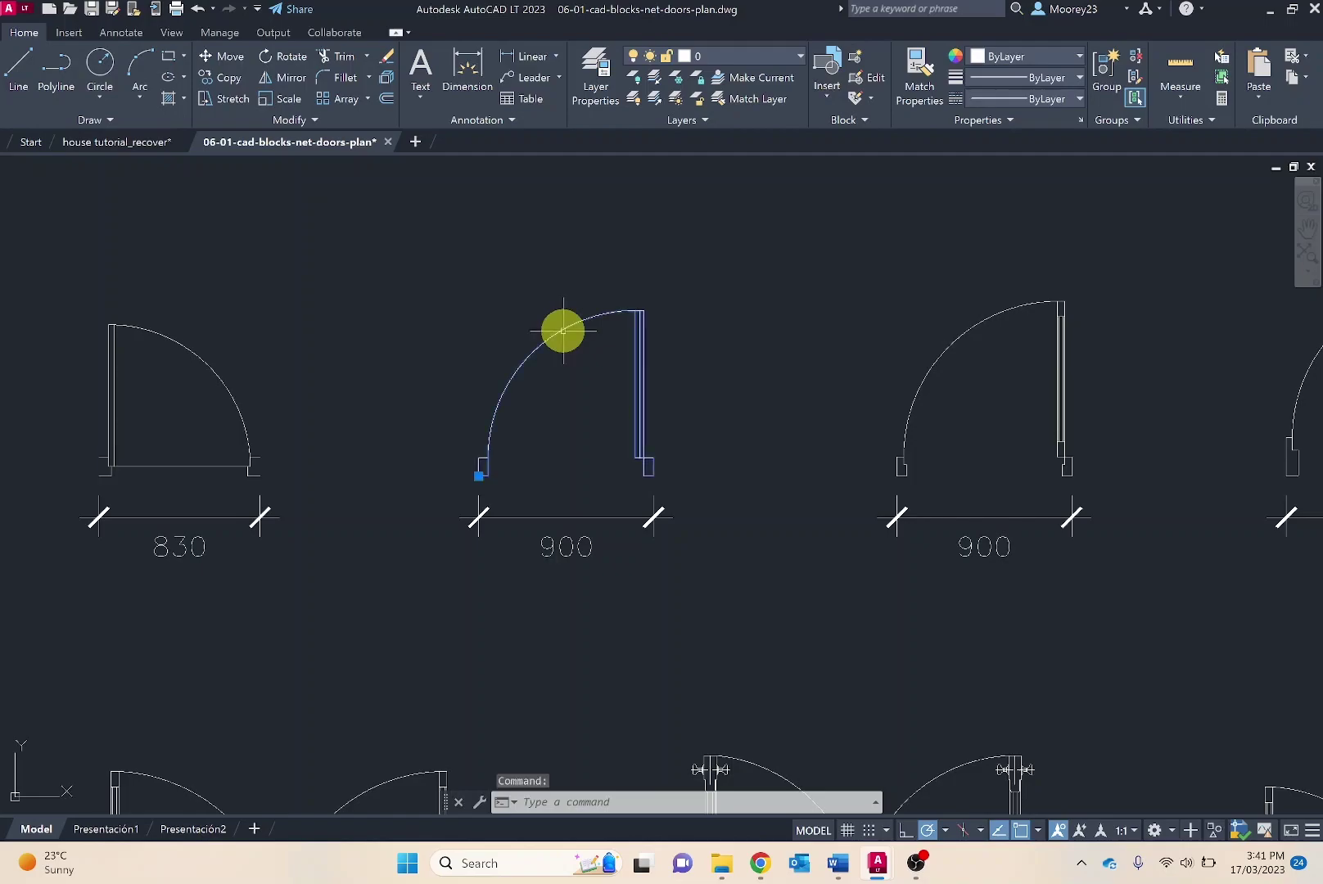
{"action": "right_click", "coordinate": [562, 330]}
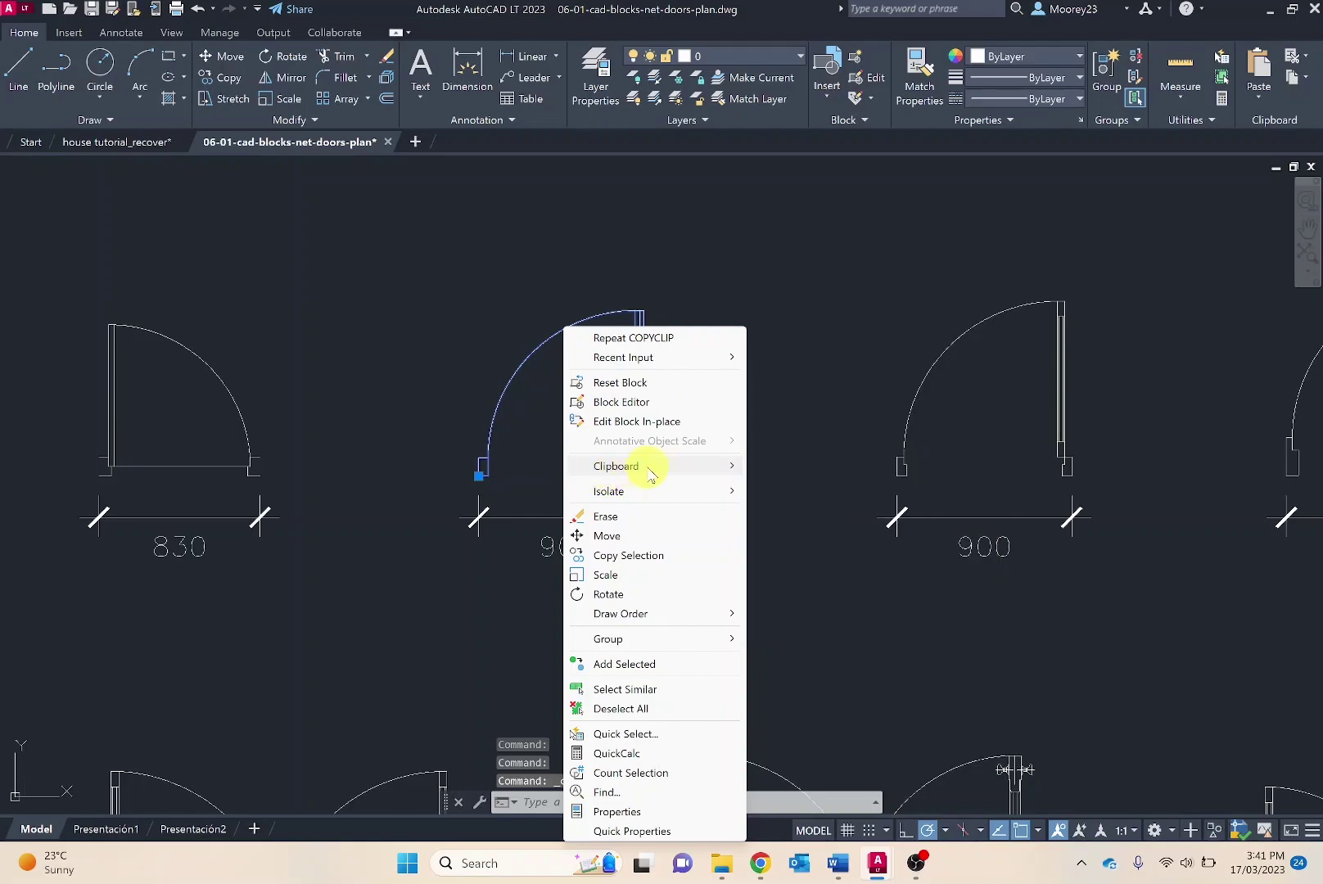
{"action": "mouse_move", "coordinate": [715, 466]}
{"action": "left_click", "coordinate": [773, 504]}
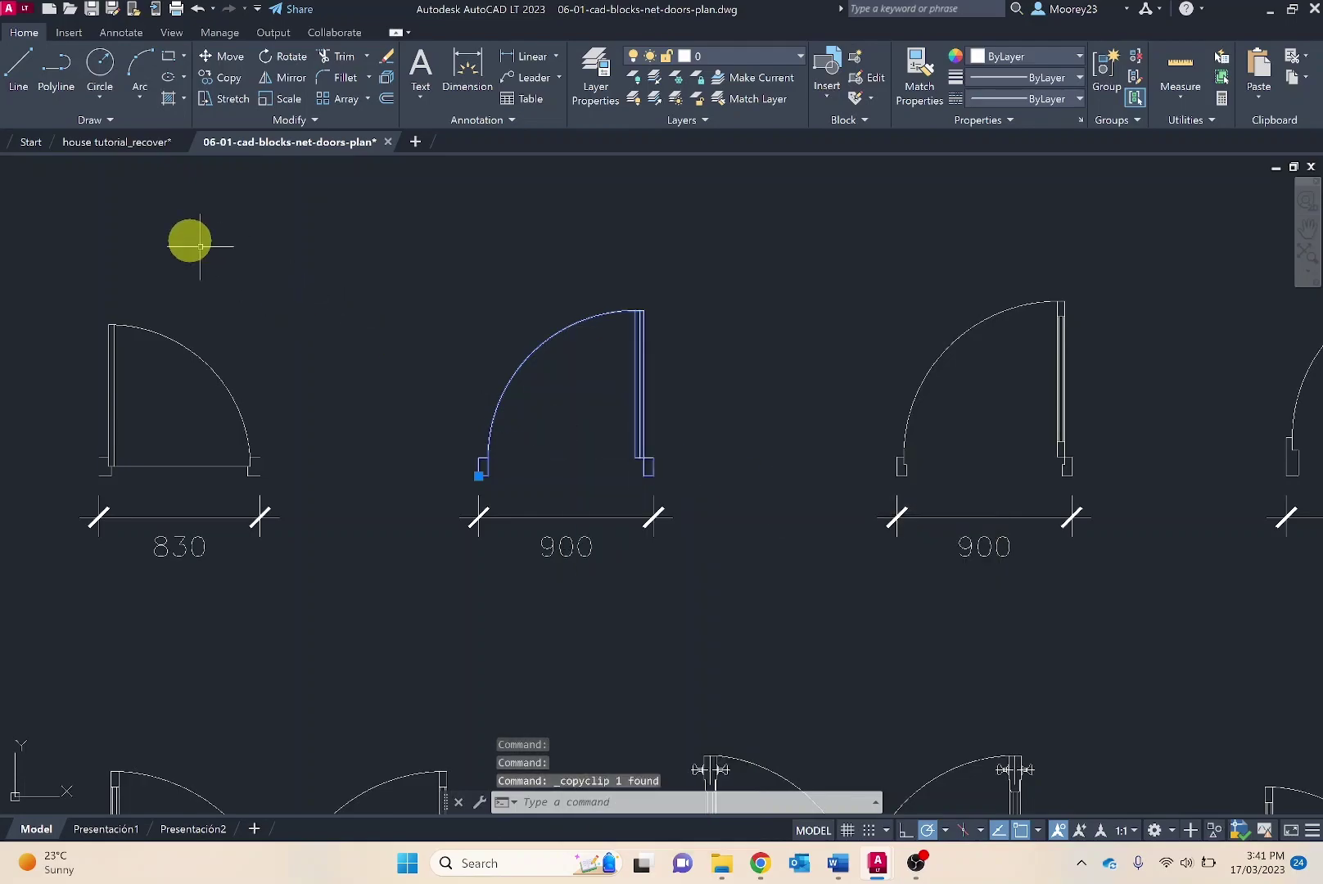
Step: In house tutorial_recover, pan to empty space and paste the copied door
{"action": "left_click", "coordinate": [96, 143]}
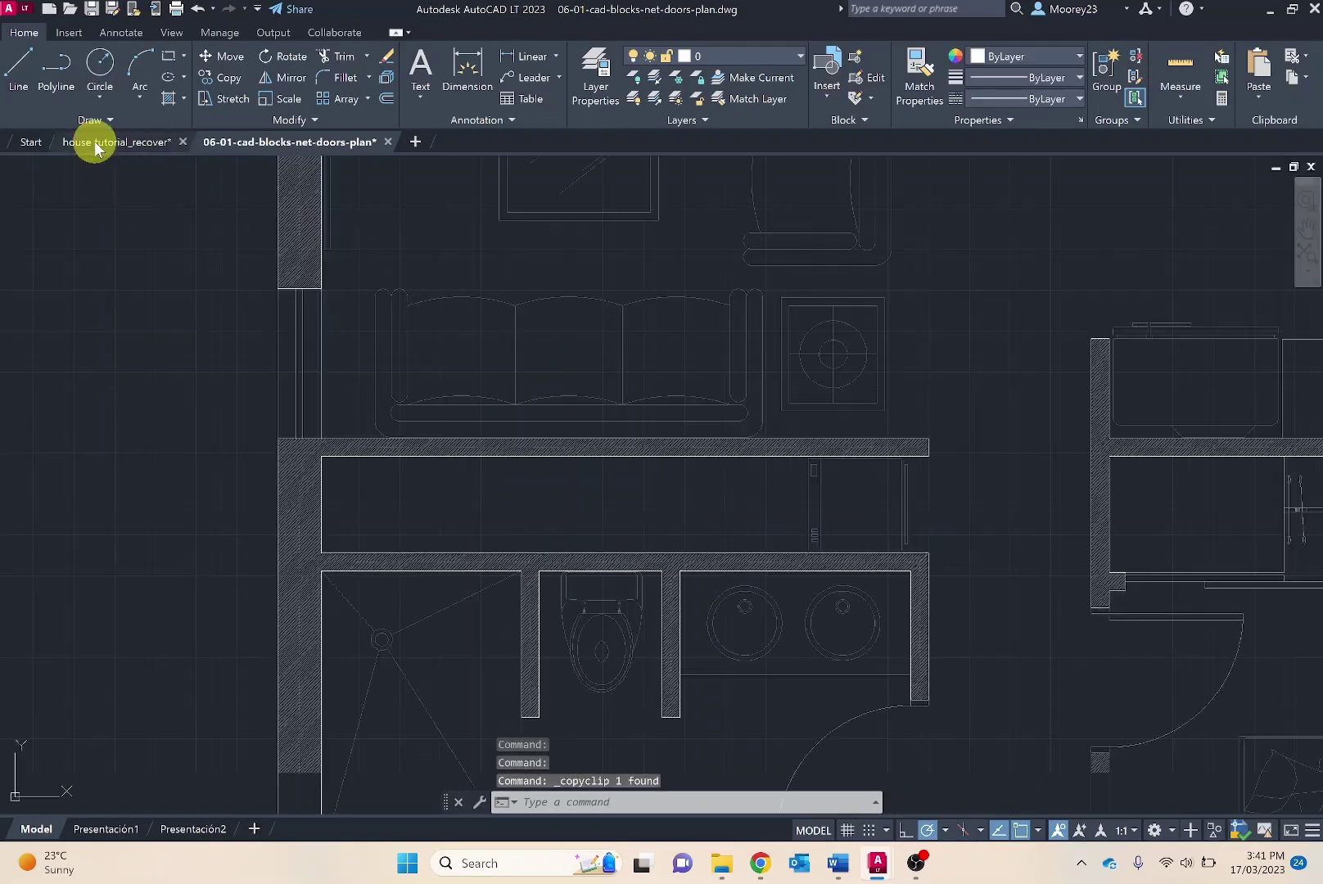
{"action": "scroll", "coordinate": [762, 403], "scroll_direction": "down", "scroll_amount": 10}
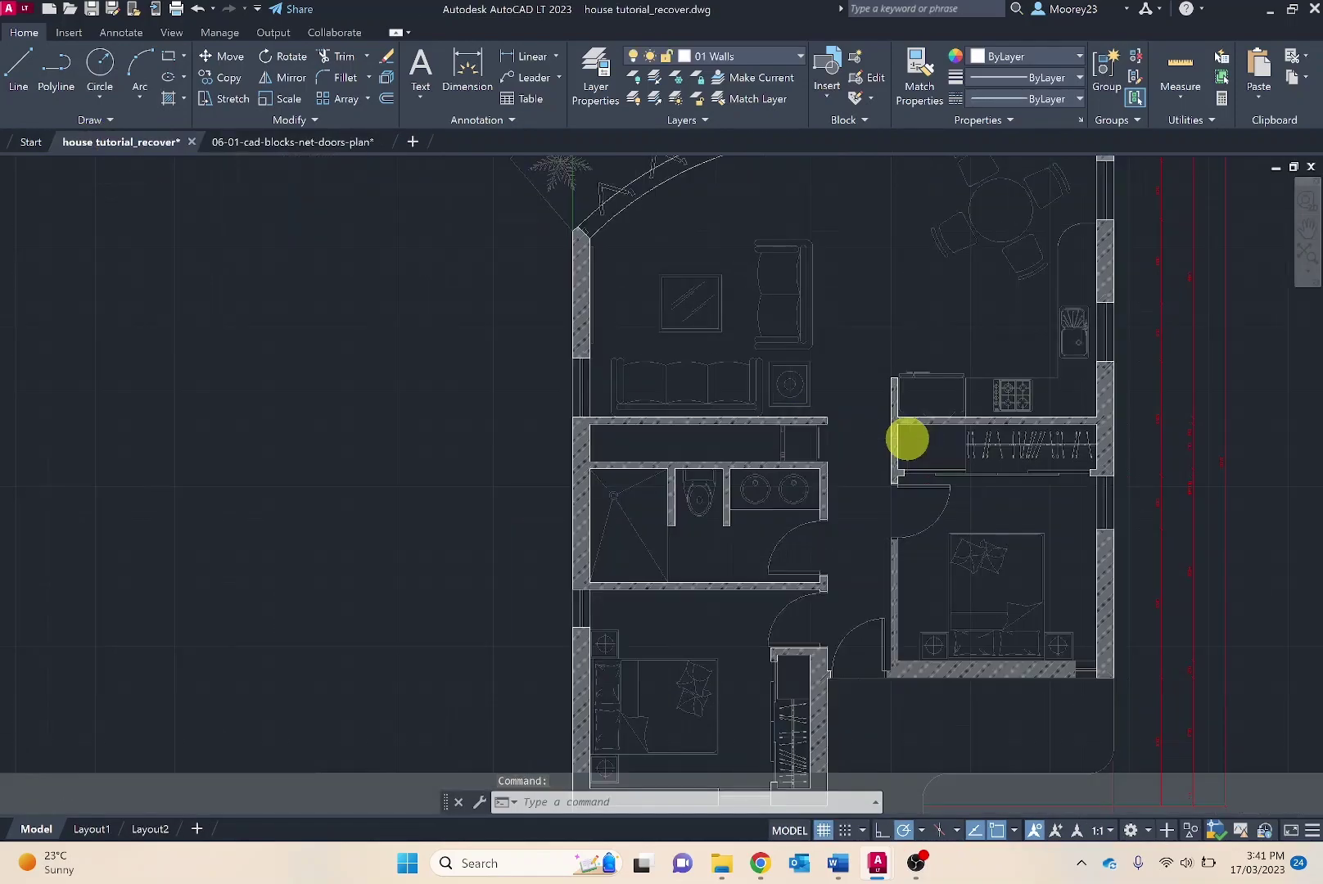
{"action": "middle_click_drag", "start_coordinate": [1025, 463], "coordinate": [443, 453]}
{"action": "scroll", "coordinate": [691, 436], "scroll_direction": "up", "scroll_amount": 6}
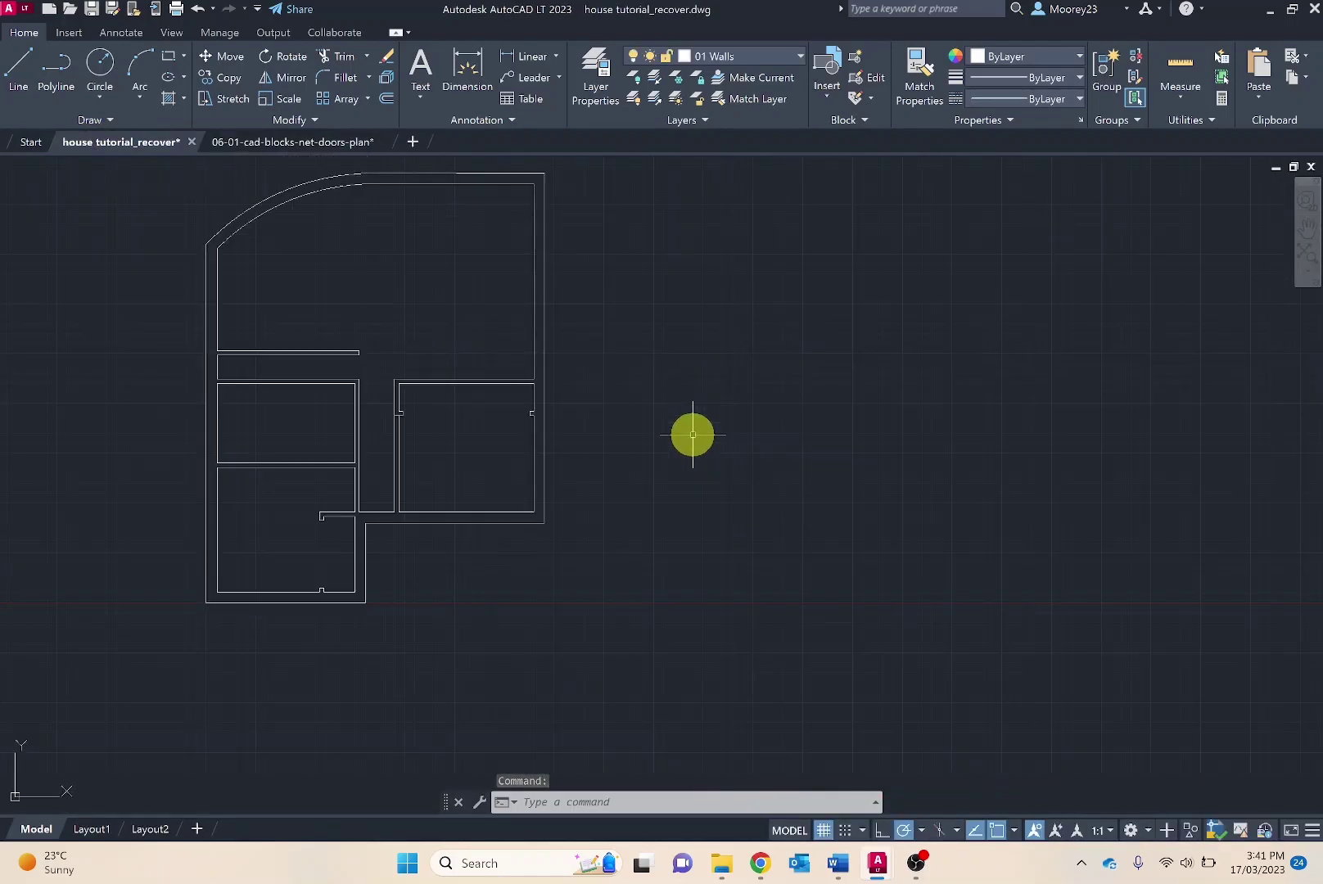
{"action": "right_click", "coordinate": [648, 368]}
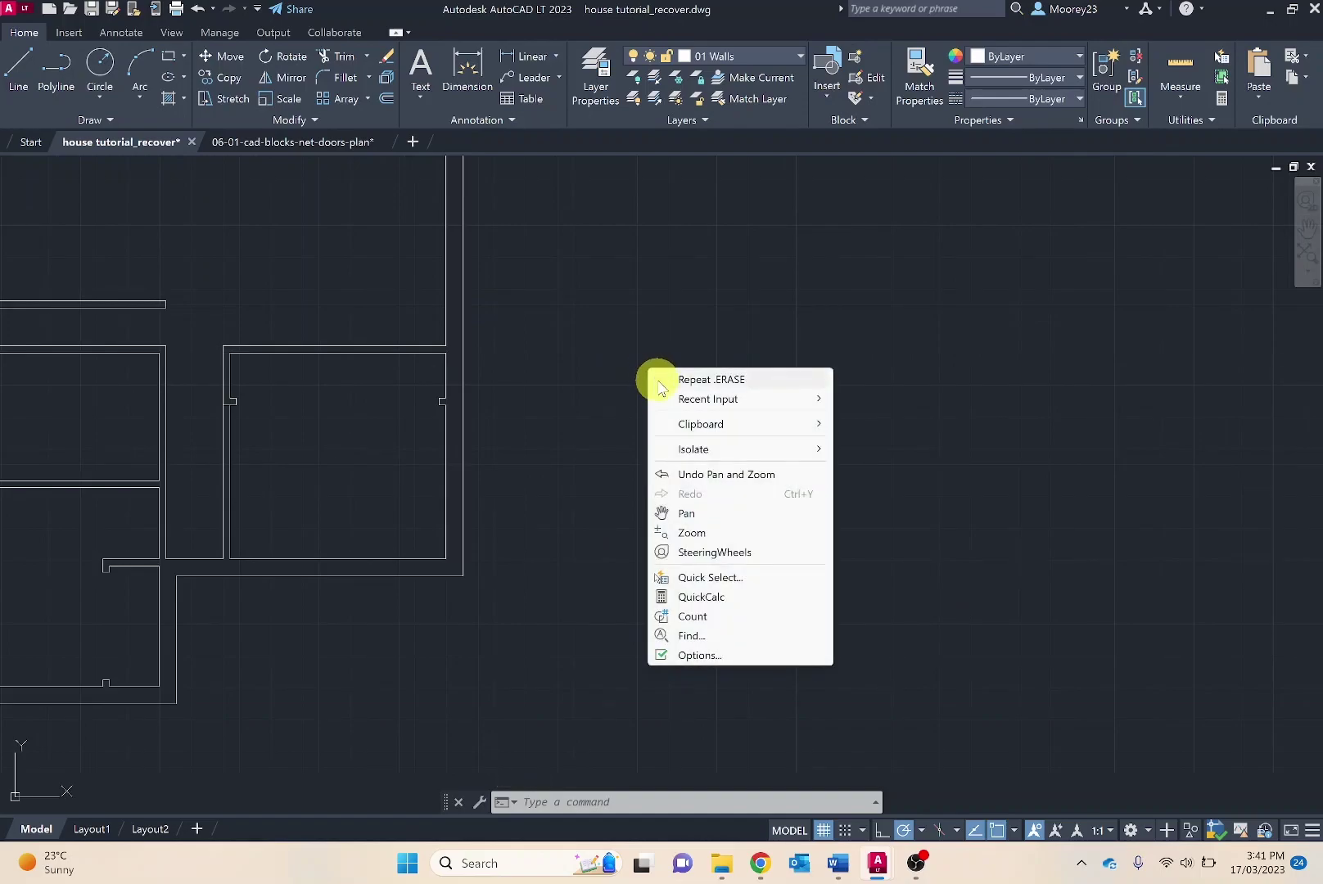
{"action": "mouse_move", "coordinate": [794, 432]}
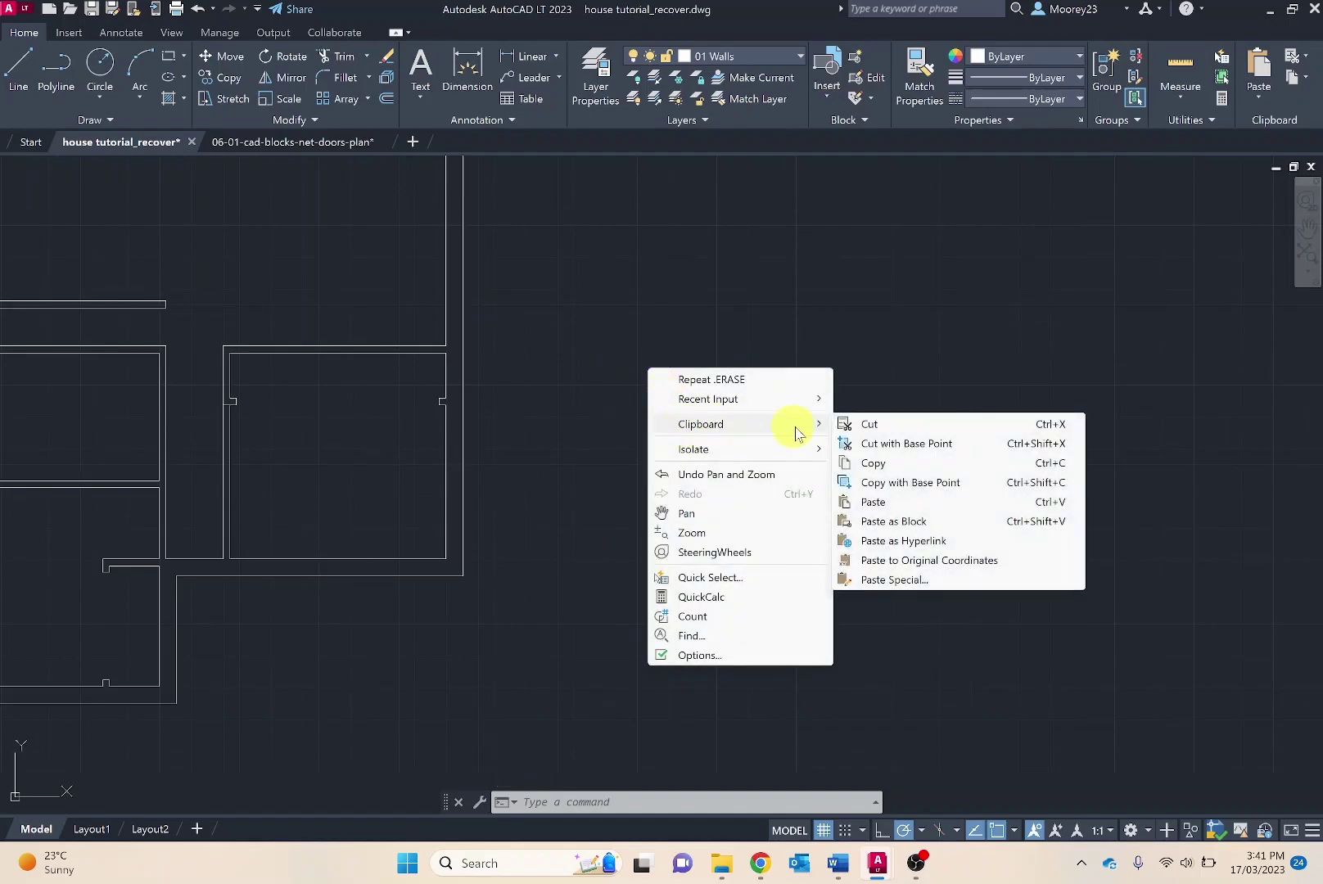
{"action": "left_click", "coordinate": [880, 501]}
{"action": "left_click", "coordinate": [653, 416]}
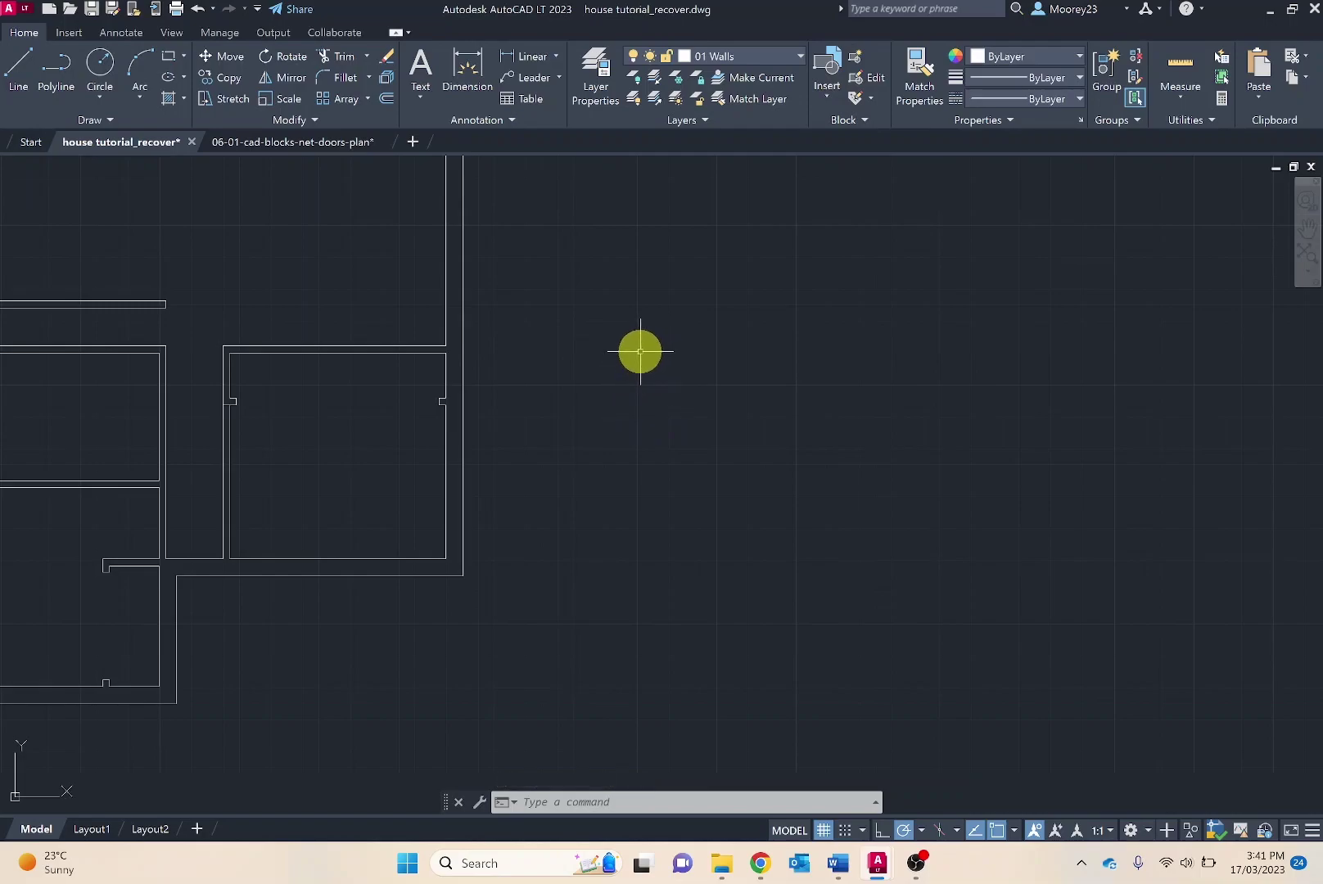
Step: Paste the door as a single block and place it beside the room
{"action": "right_click", "coordinate": [640, 351]}
{"action": "mouse_move", "coordinate": [673, 414]}
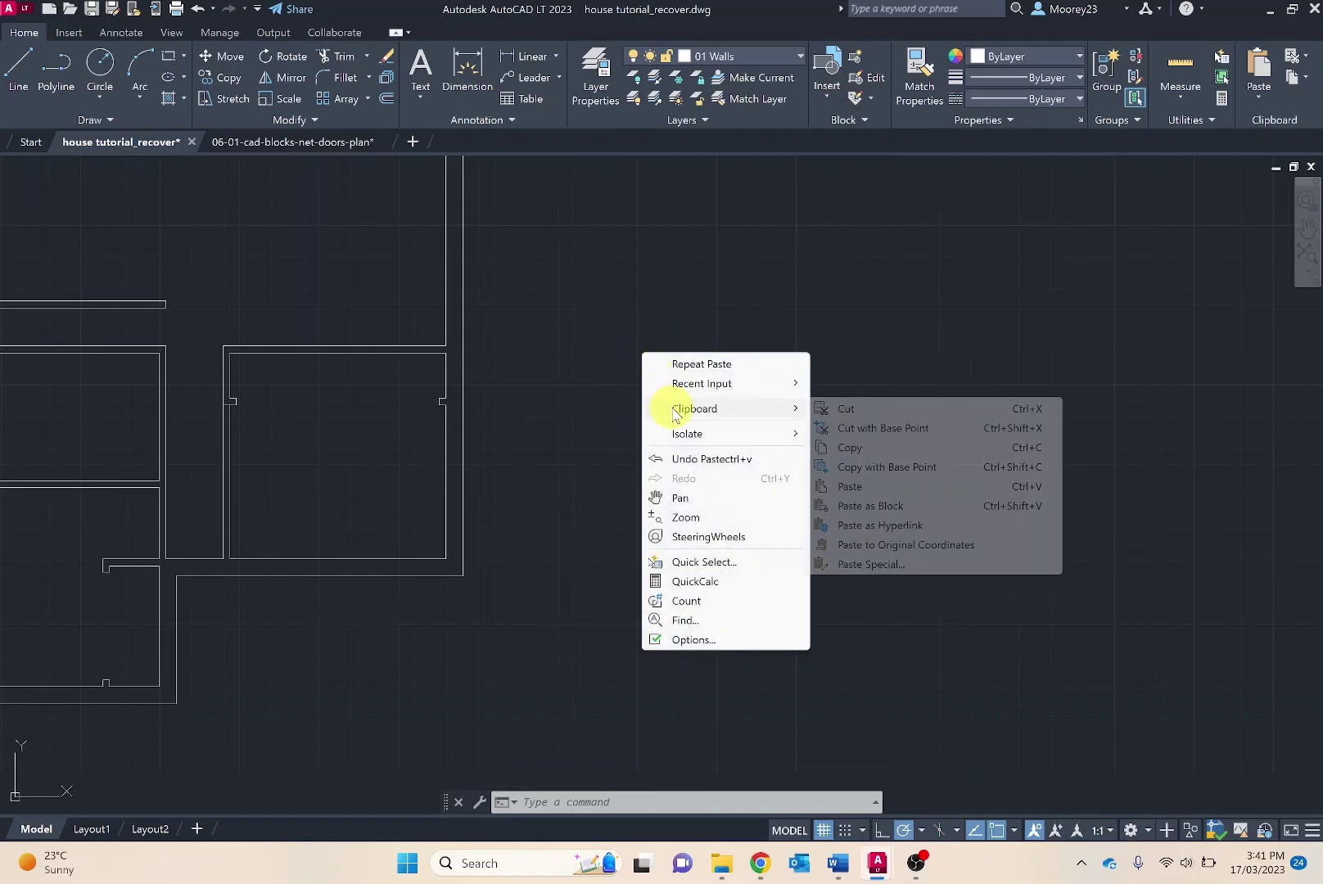
{"action": "left_click", "coordinate": [859, 505]}
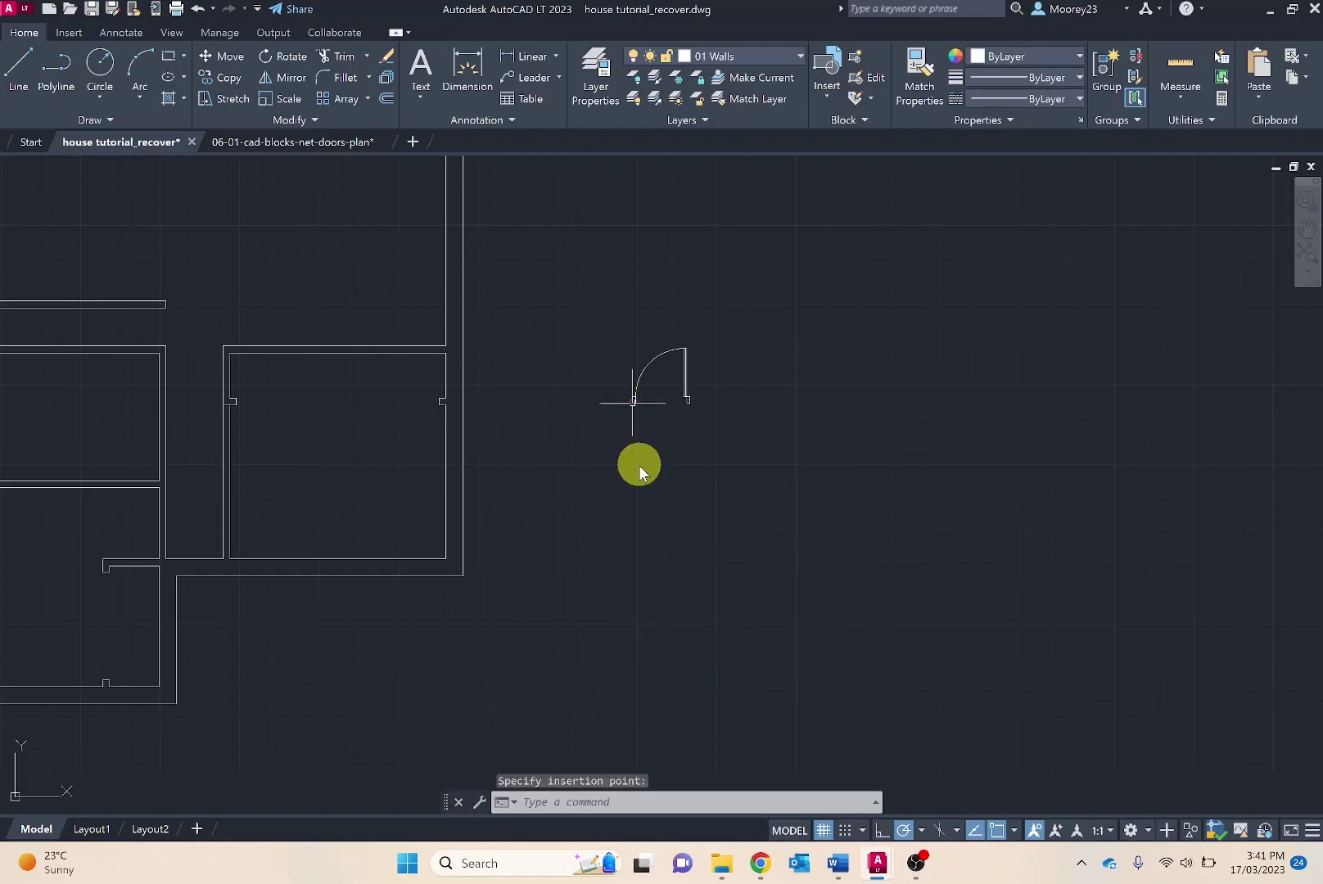
{"action": "left_click", "coordinate": [690, 357]}
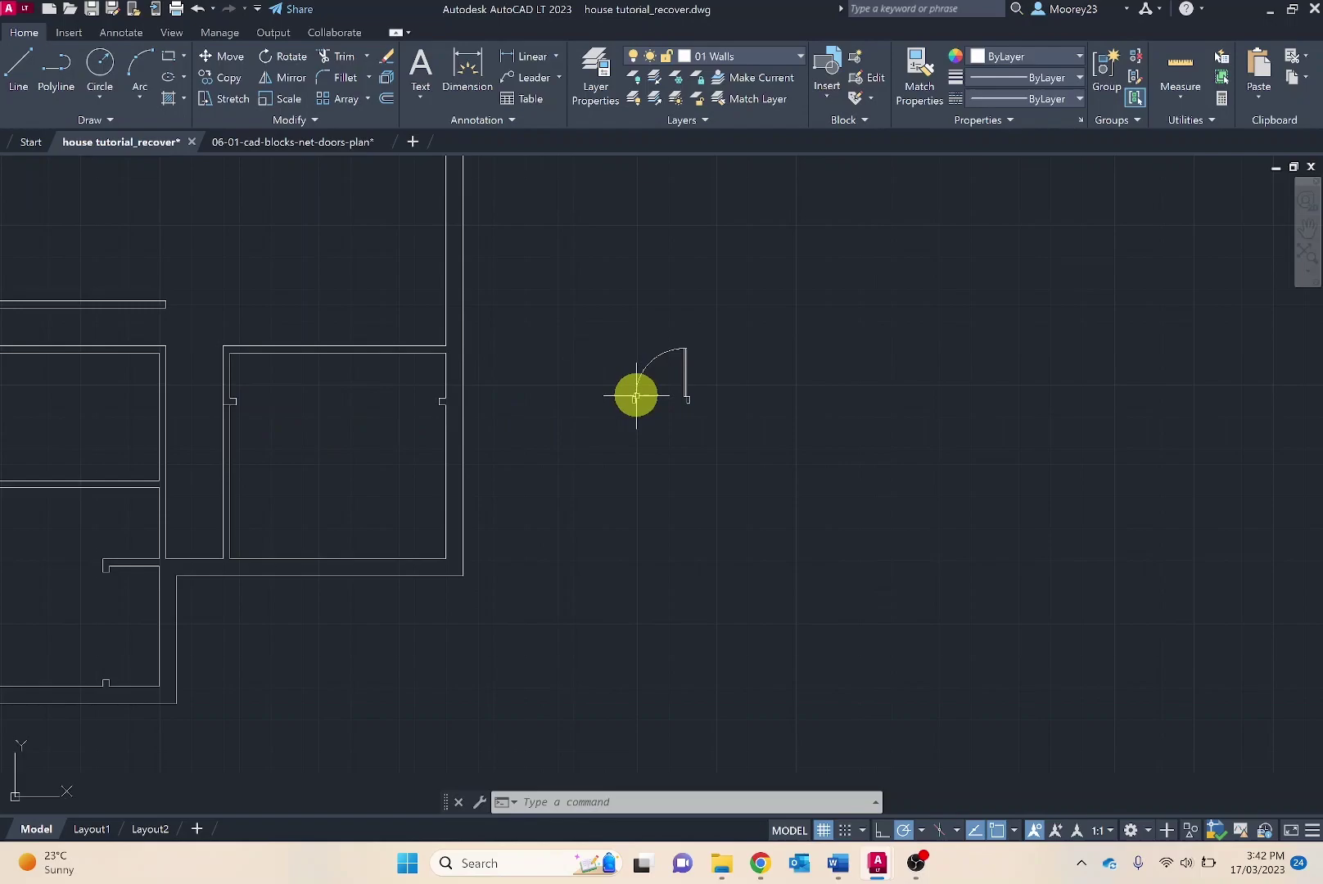
Step: Move the jamb piece to the hinge end and select the pasted door block
{"action": "scroll", "coordinate": [636, 397], "scroll_direction": "up", "scroll_amount": 6}
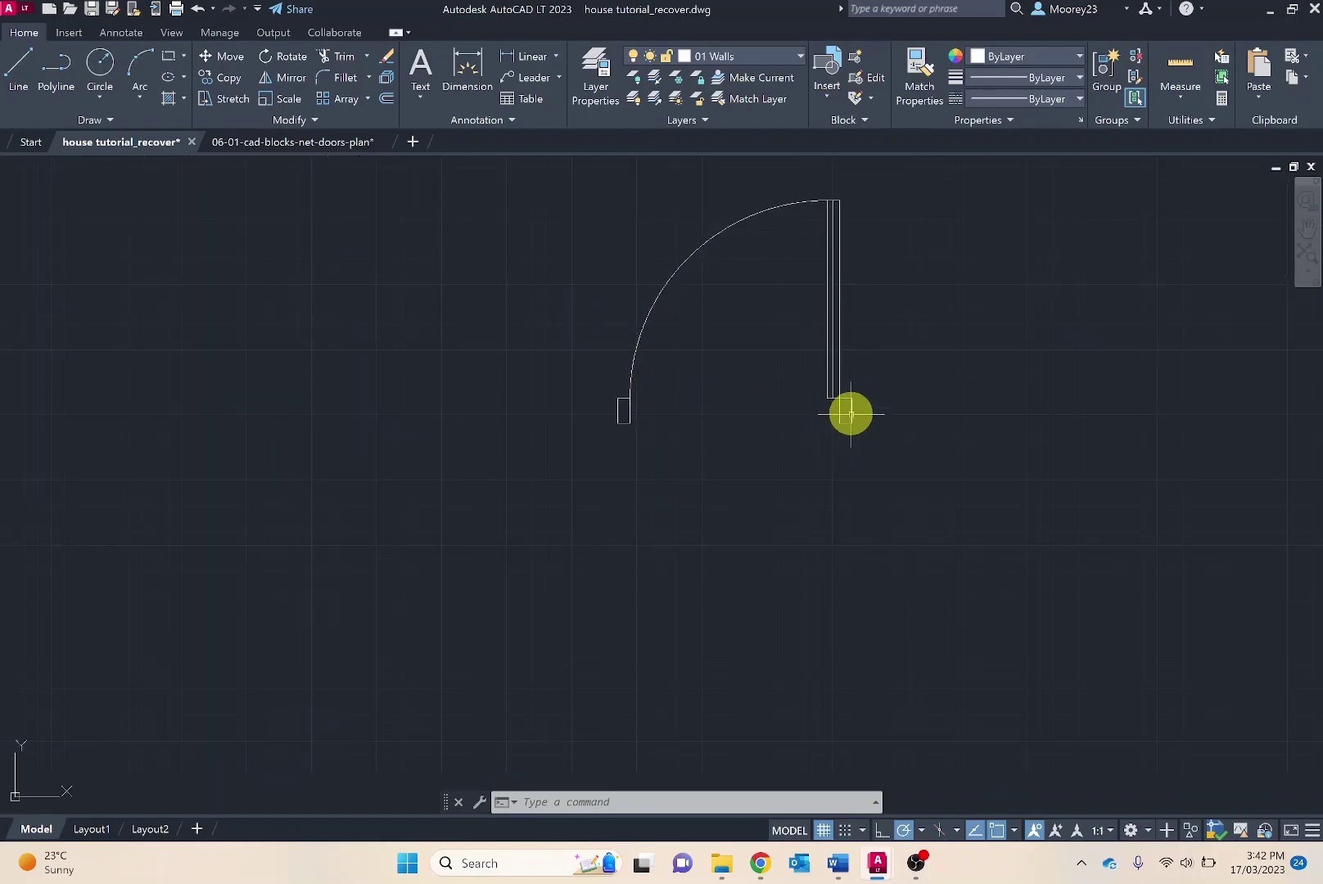
{"action": "left_click", "coordinate": [851, 414]}
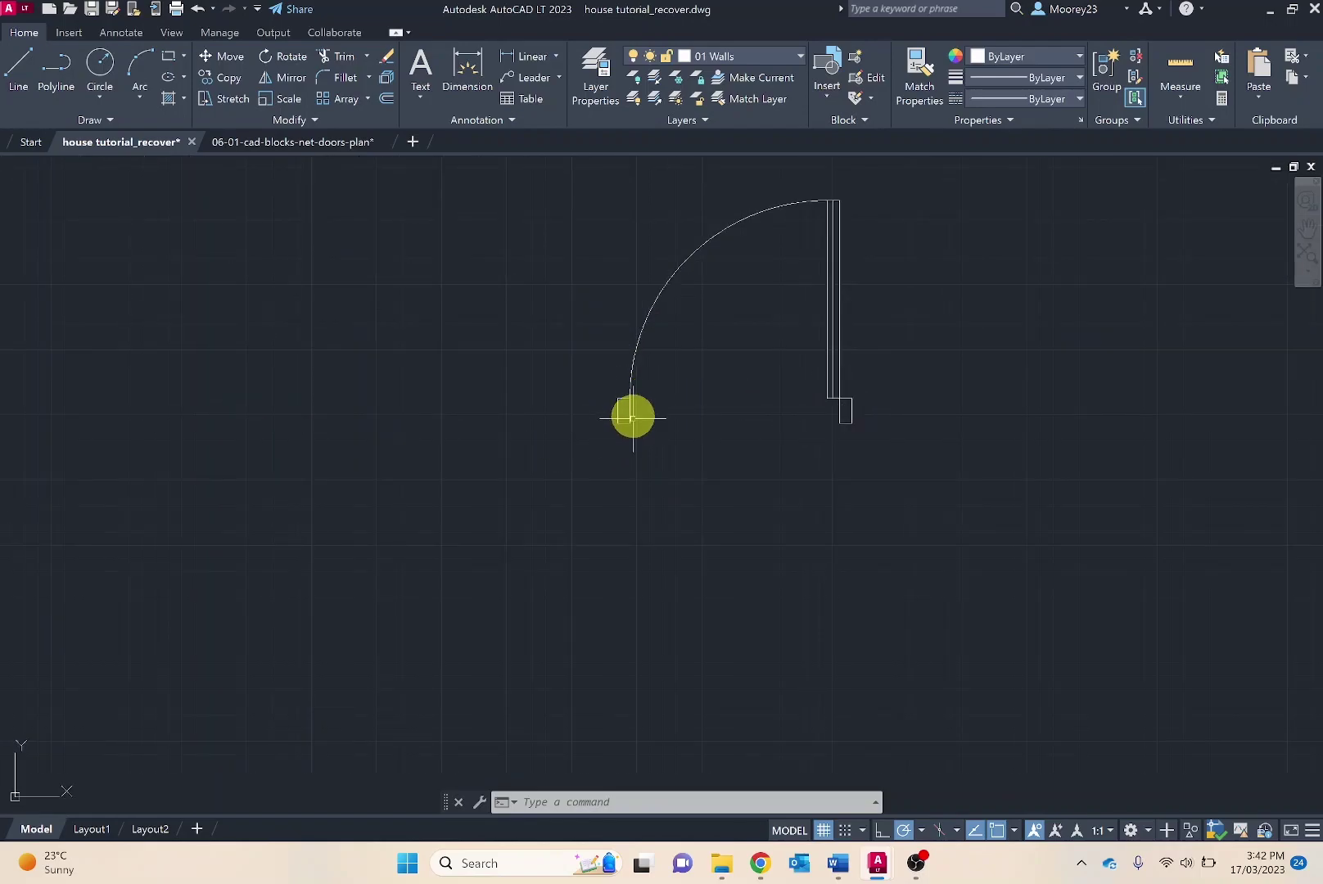
{"action": "scroll", "coordinate": [610, 417], "scroll_direction": "down", "scroll_amount": 4}
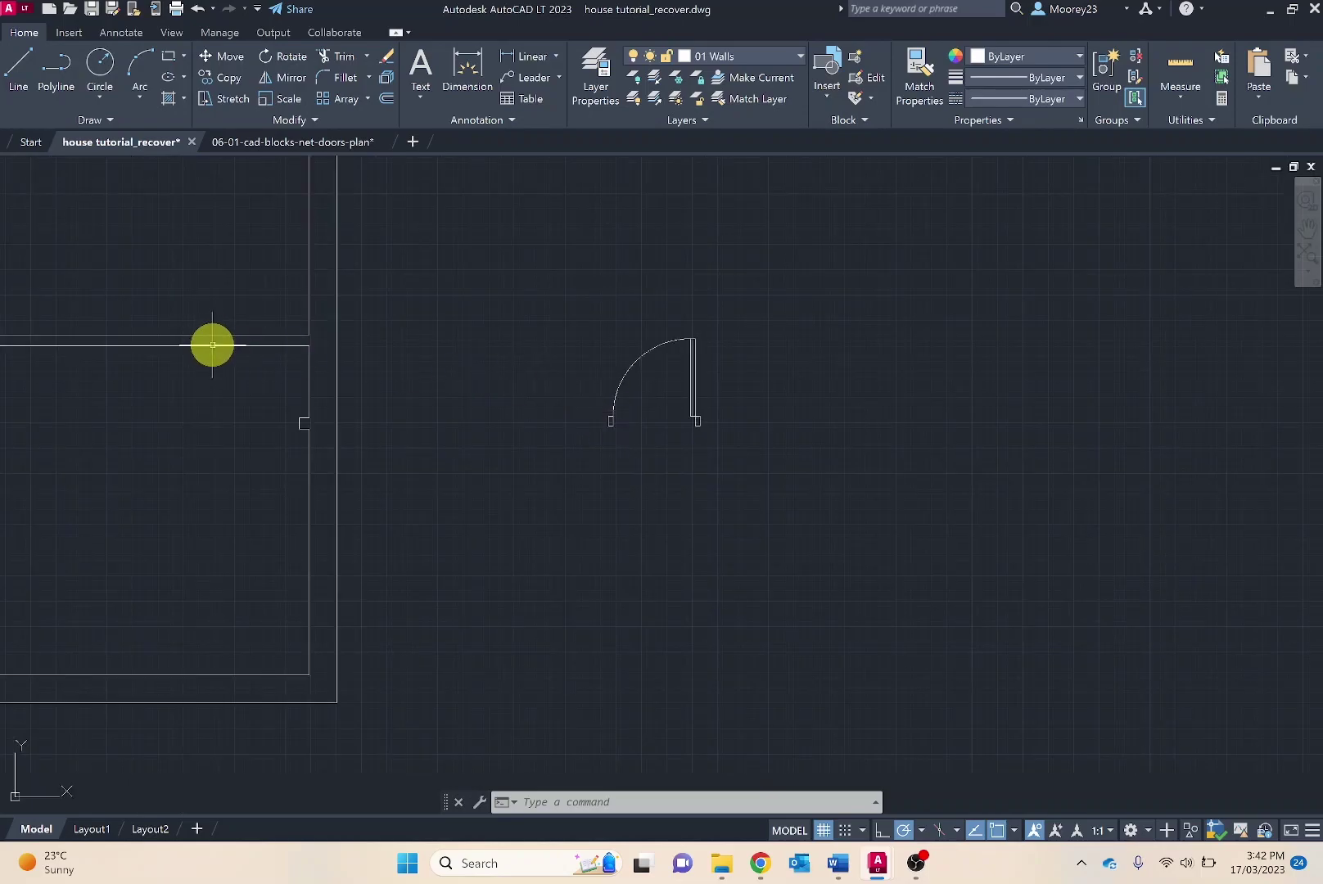
{"action": "left_click", "coordinate": [612, 421]}
{"action": "left_click", "coordinate": [609, 424]}
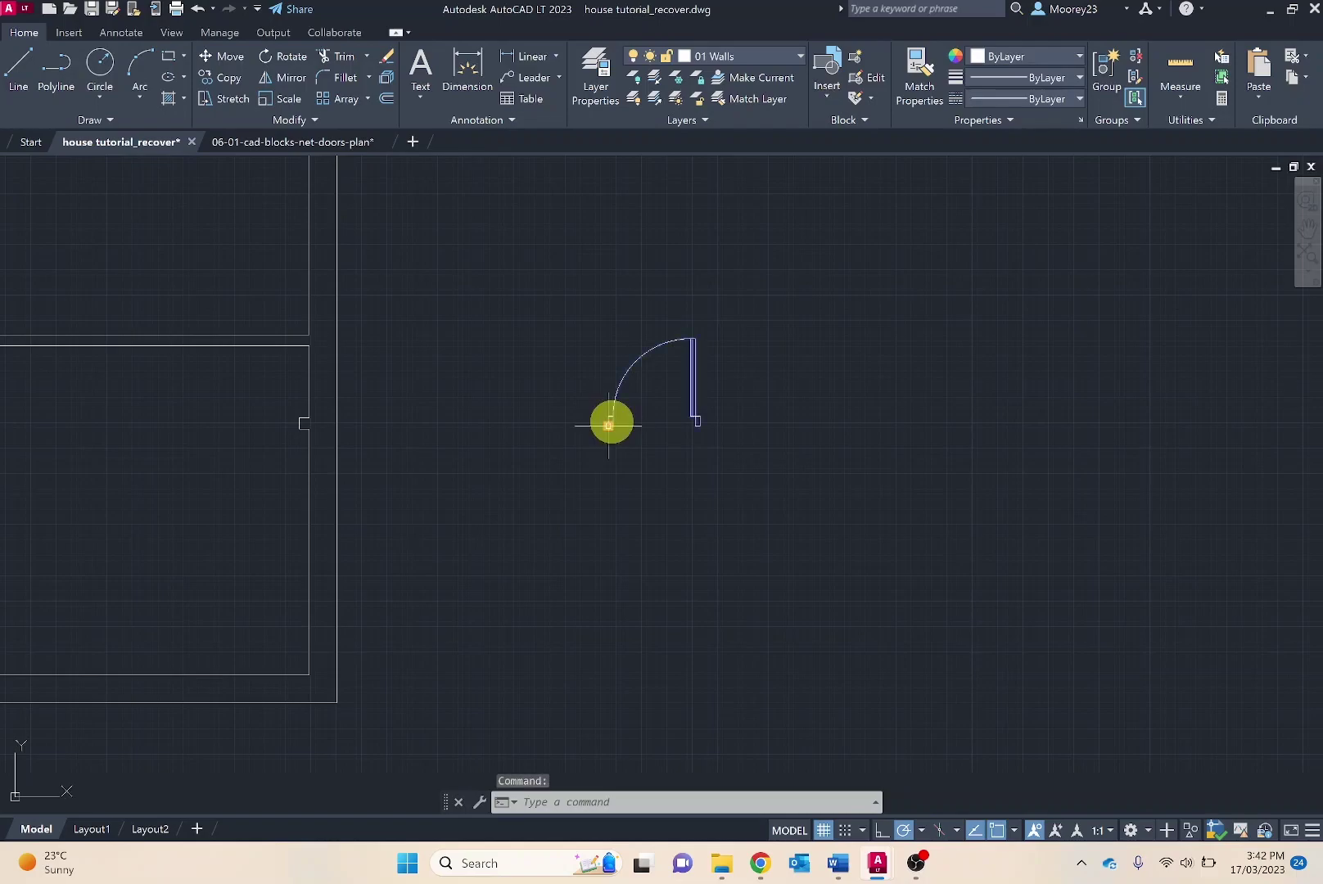
Step: Open the selected 900 door block in the Block Editor
{"action": "right_click", "coordinate": [610, 424]}
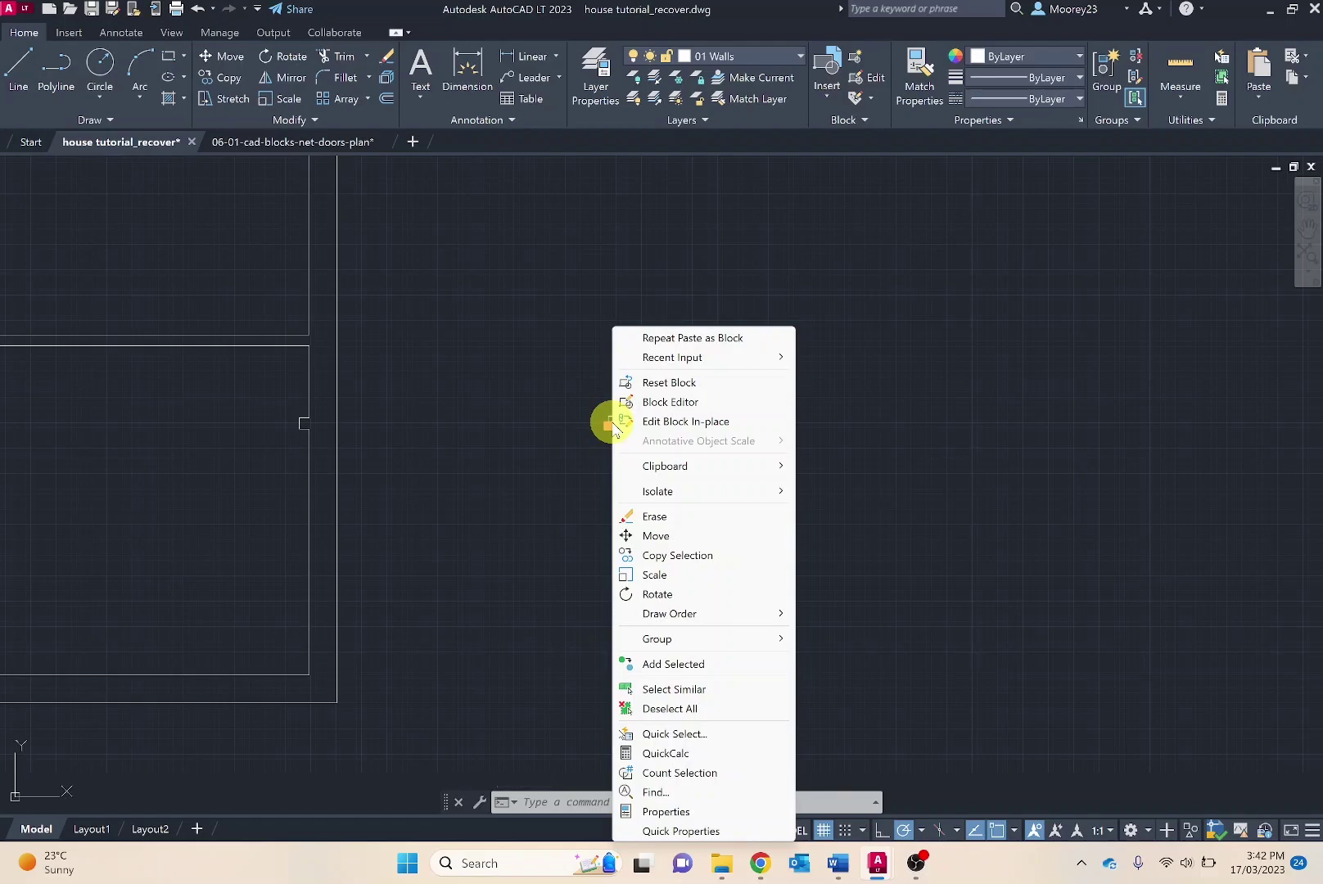
{"action": "left_click", "coordinate": [665, 402]}
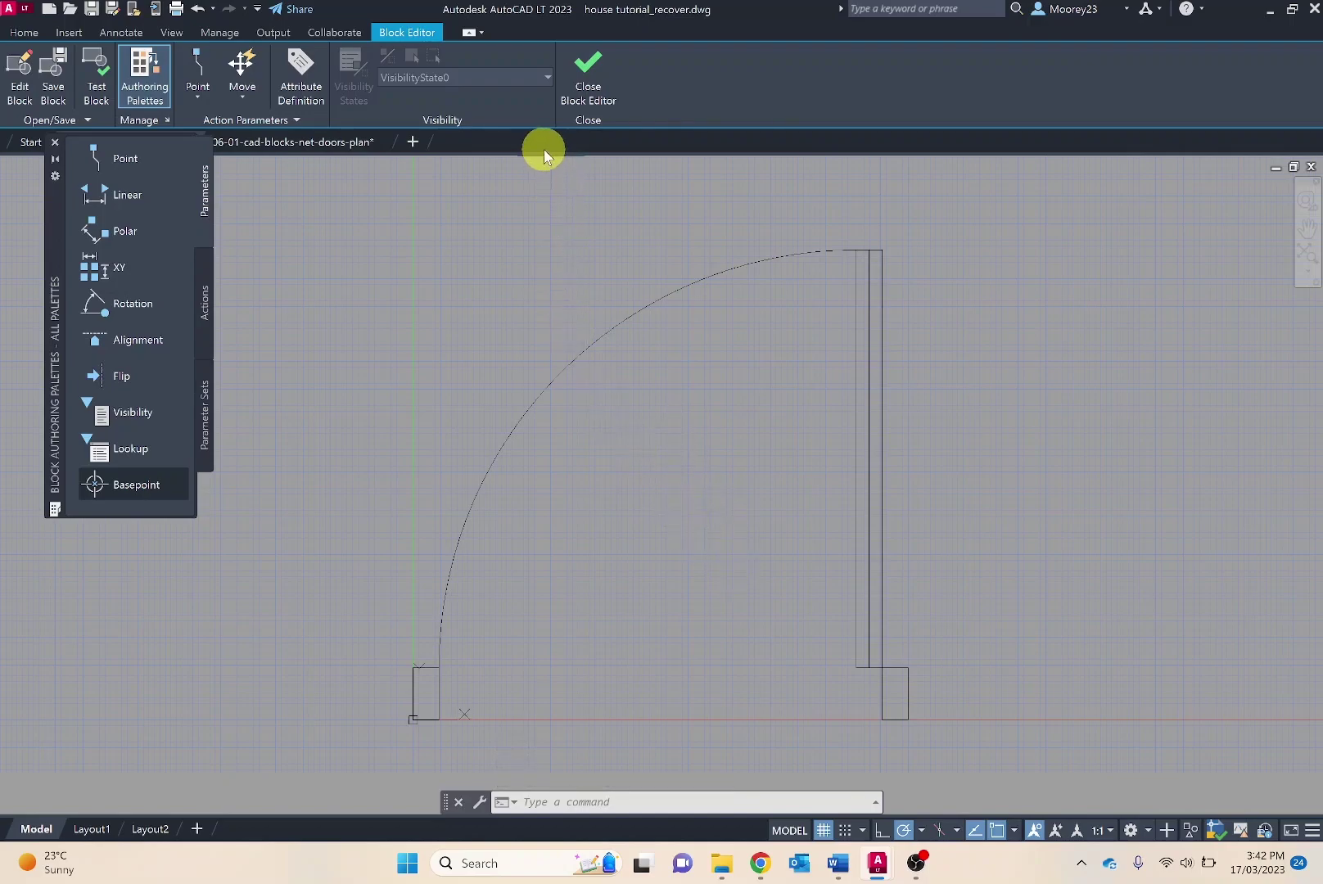
Step: Draw a 110-unit vertical line down from the door's top-left corner beside the hinge jamb
{"action": "left_click", "coordinate": [24, 32]}
{"action": "left_click", "coordinate": [19, 72]}
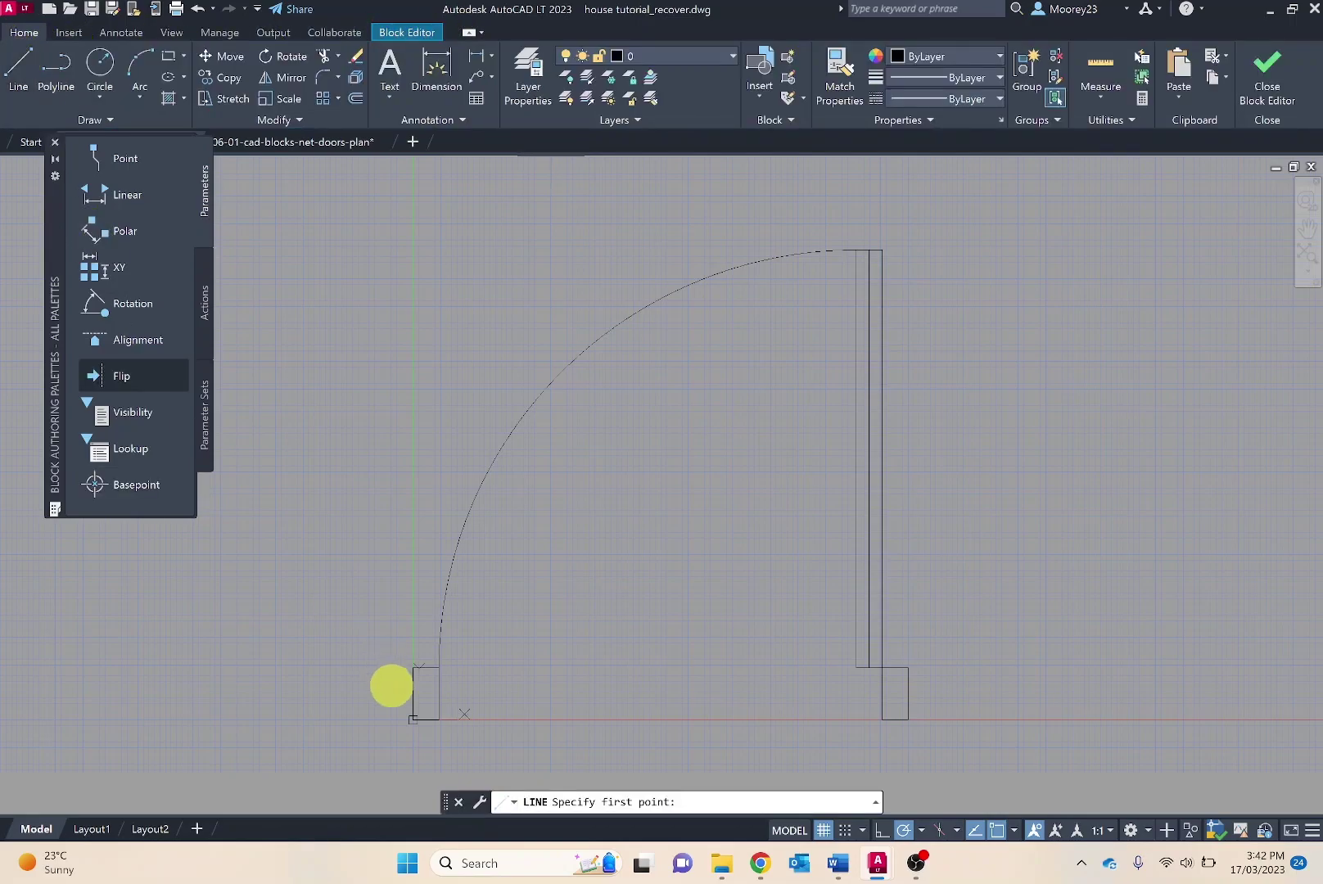
{"action": "scroll", "coordinate": [393, 704], "scroll_direction": "up", "scroll_amount": 5}
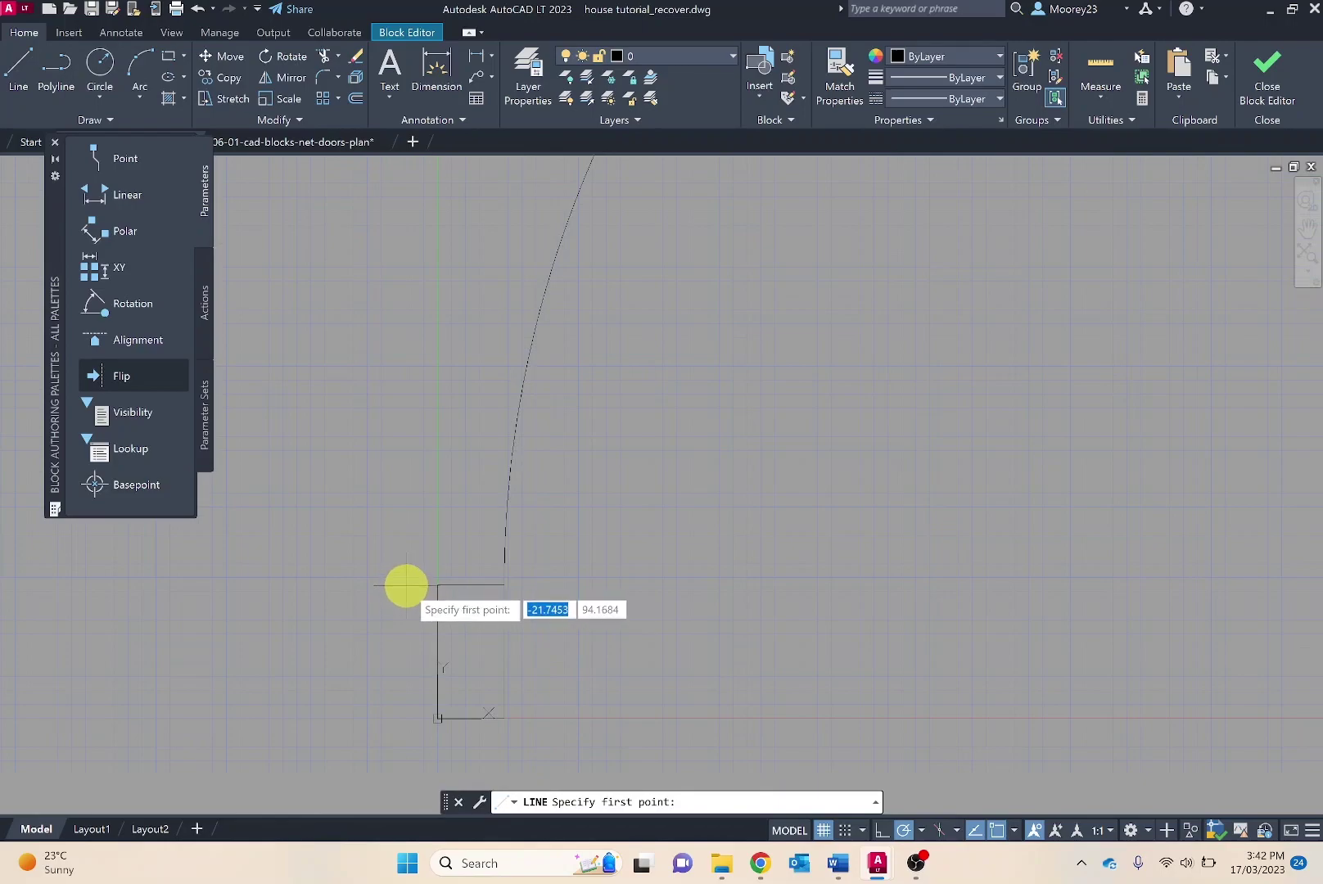
{"action": "left_click", "coordinate": [405, 585]}
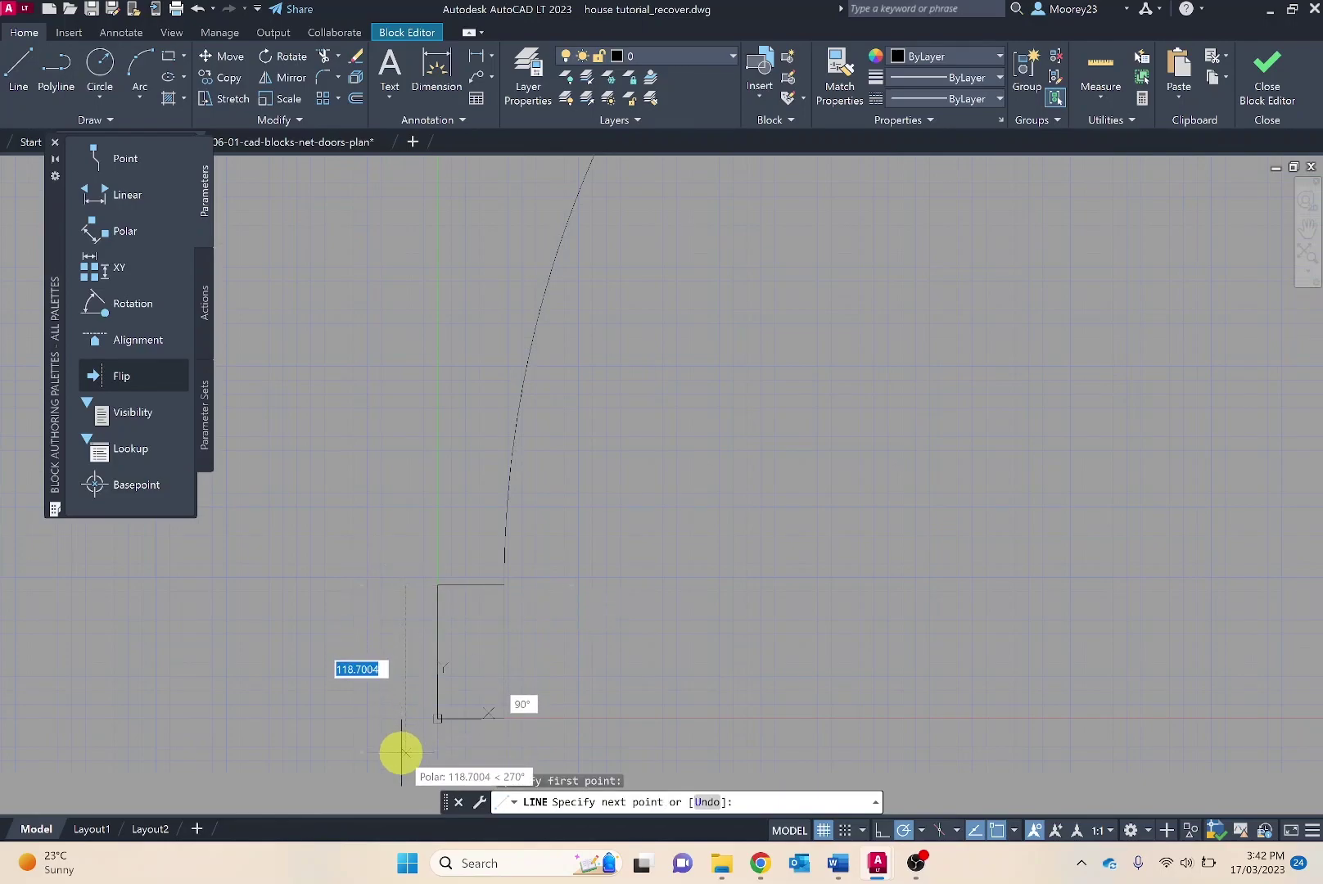
{"action": "type", "text": "11"}
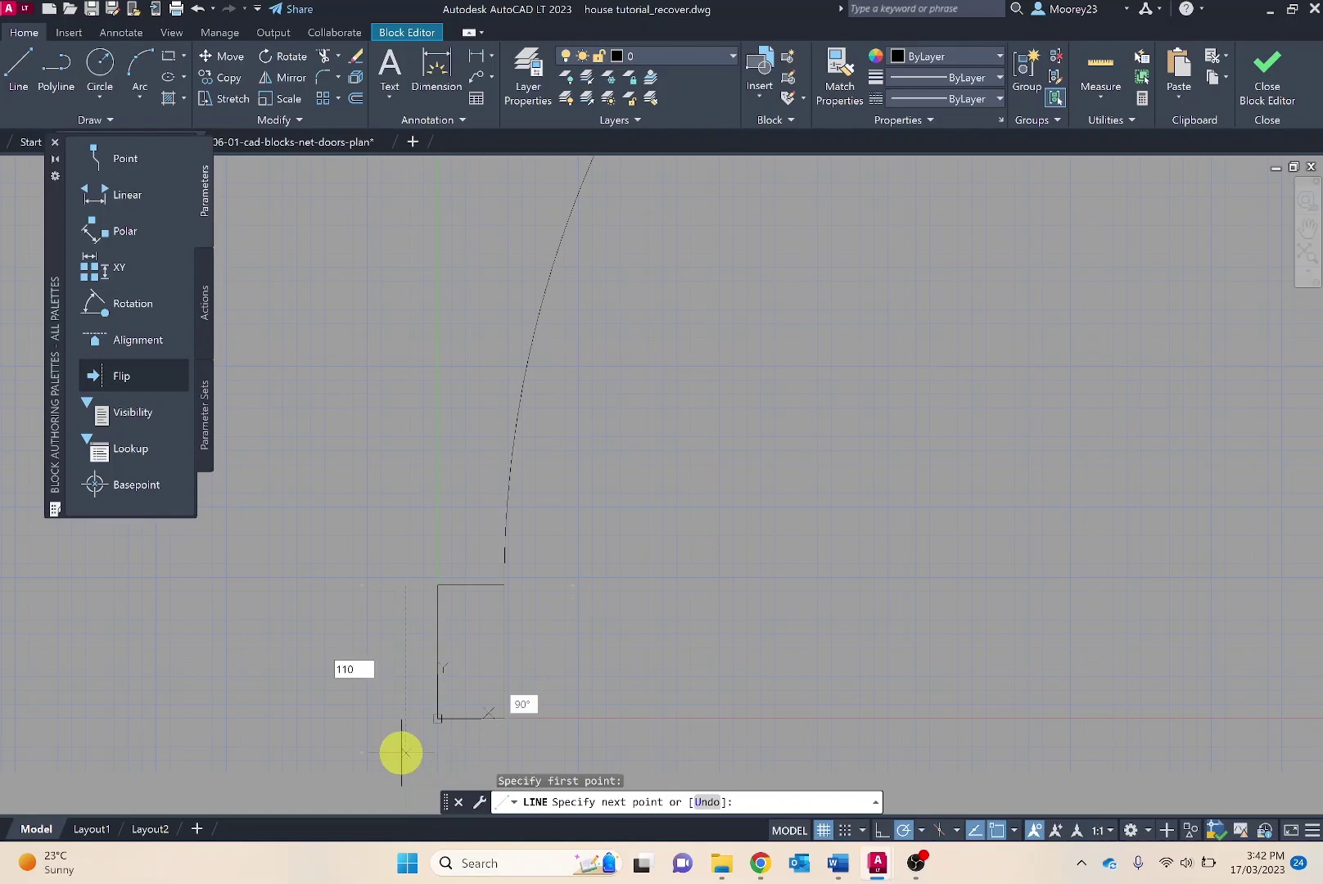
{"action": "type", "text": "0"}
{"action": "key", "text": "Return"}
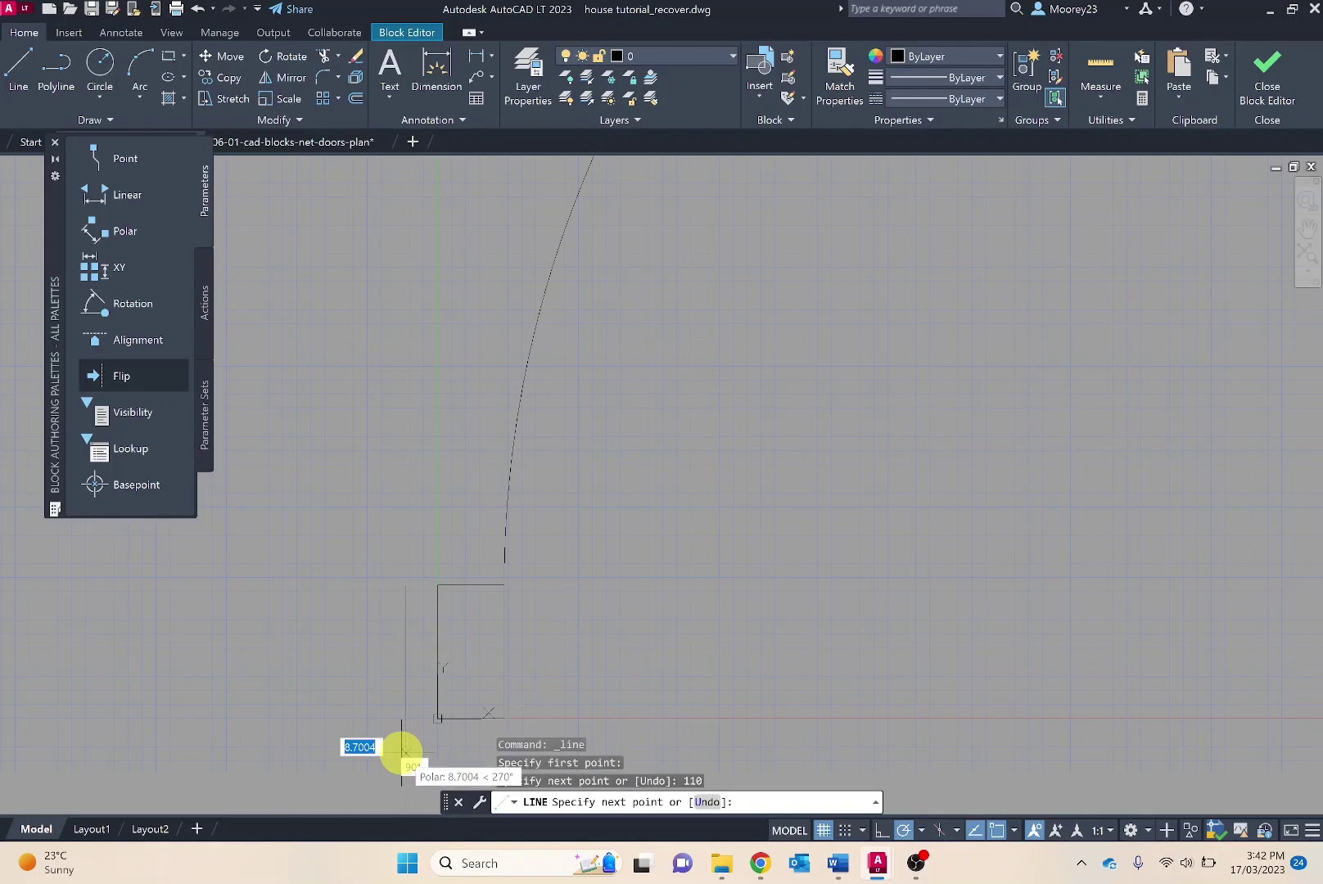
{"action": "key", "text": "Escape"}
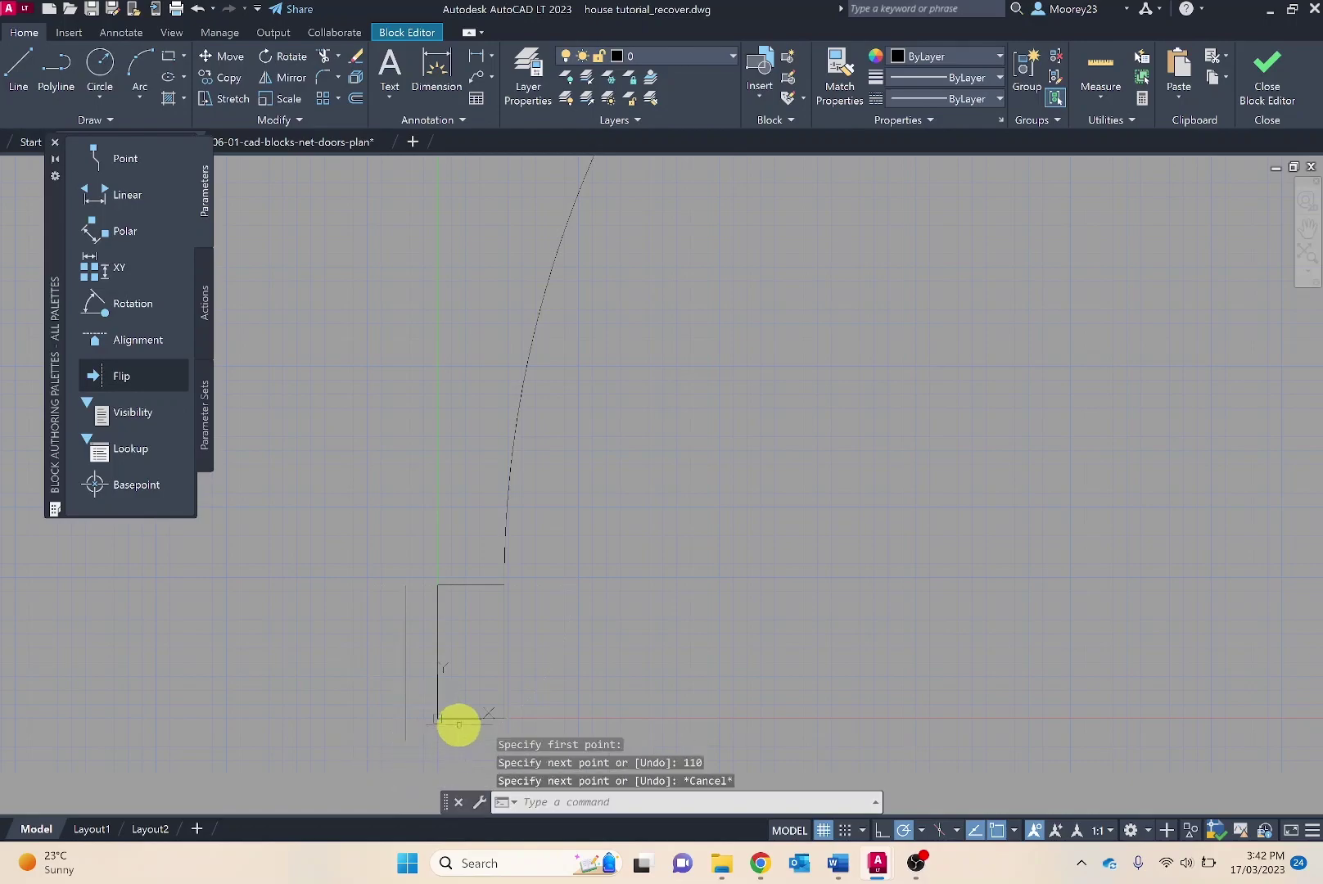
{"action": "left_click", "coordinate": [462, 719]}
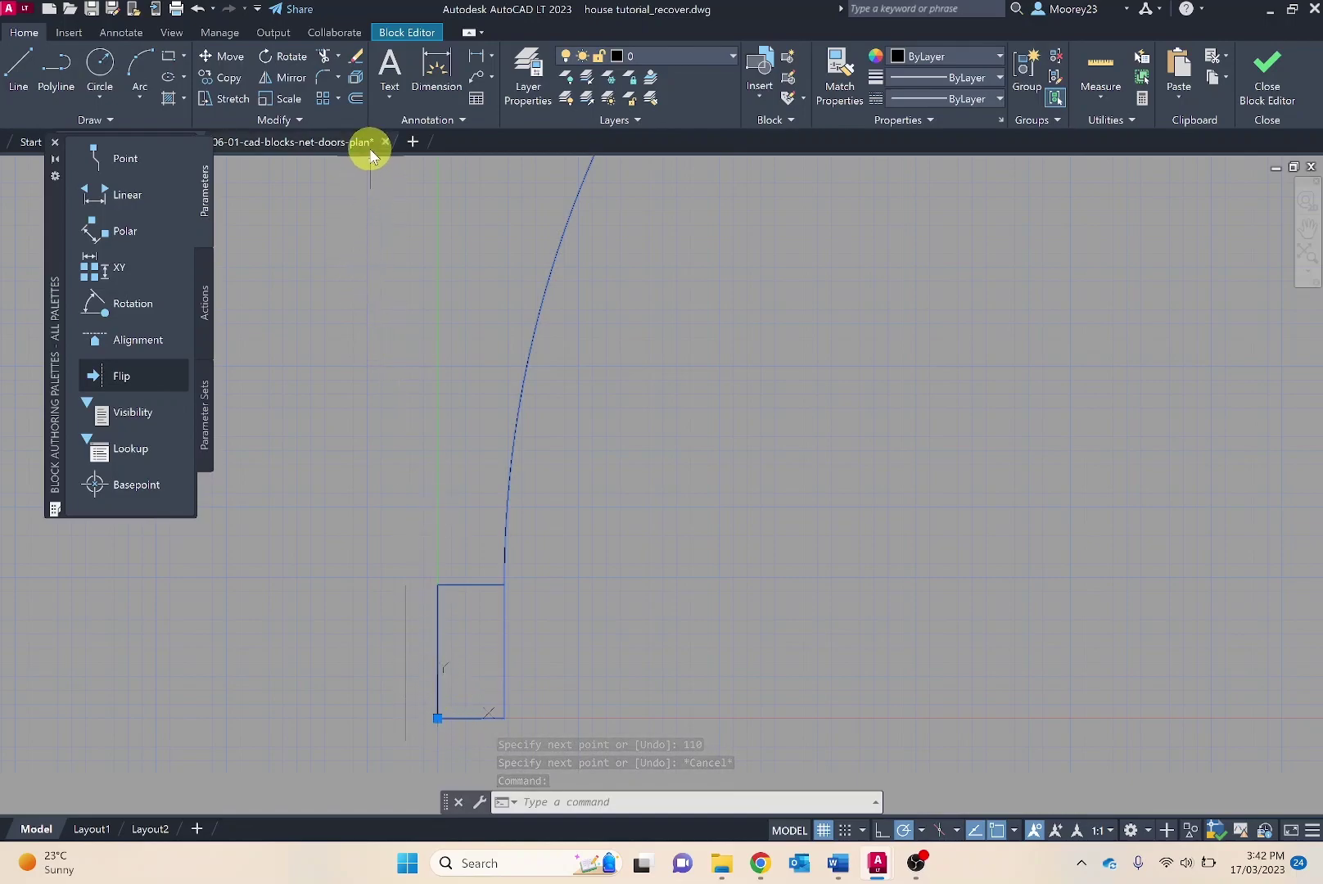
Step: Explode the door block and stretch the jamb rectangle's bottom edge down to the outline
{"action": "left_click", "coordinate": [355, 78]}
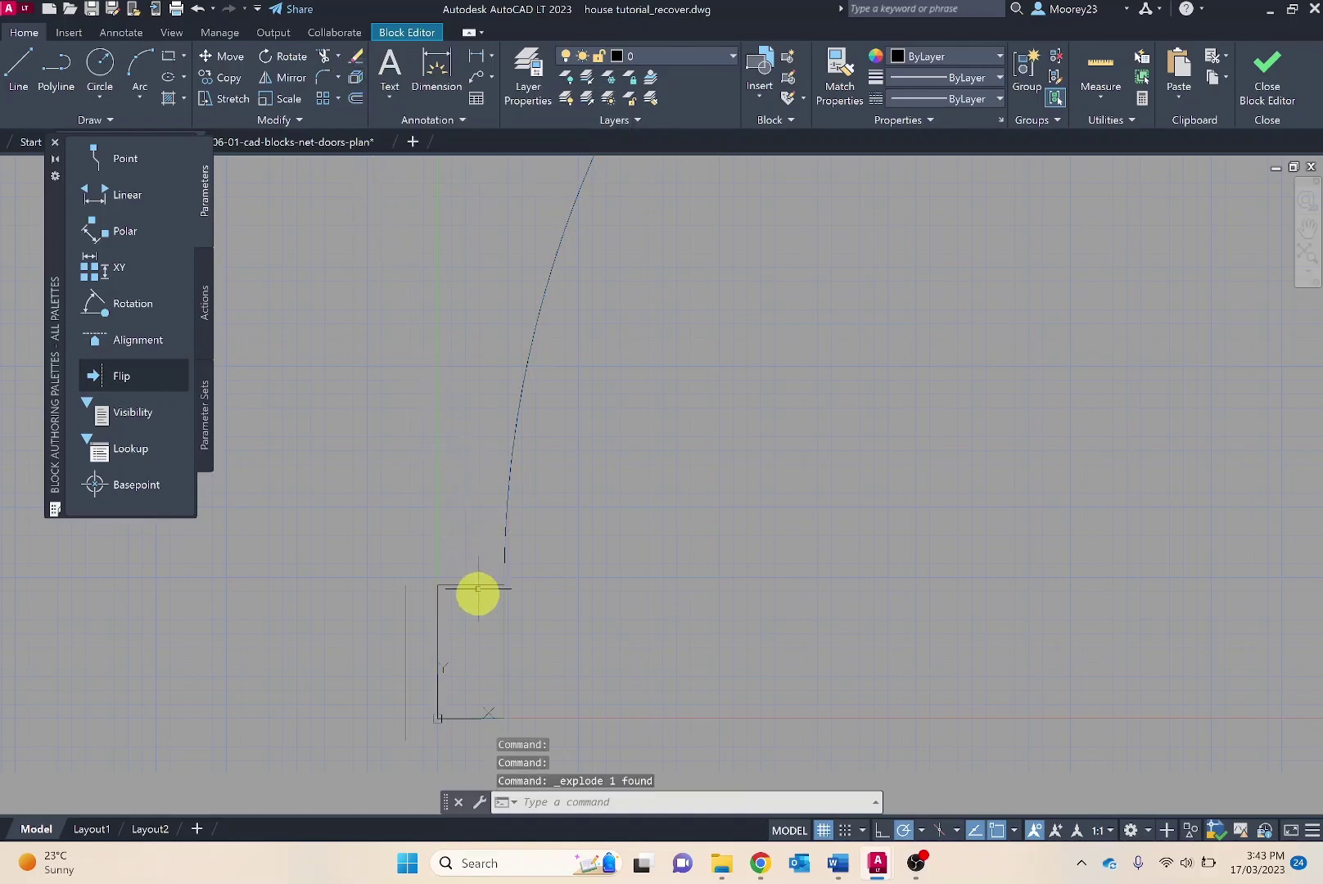
{"action": "left_click", "coordinate": [476, 718]}
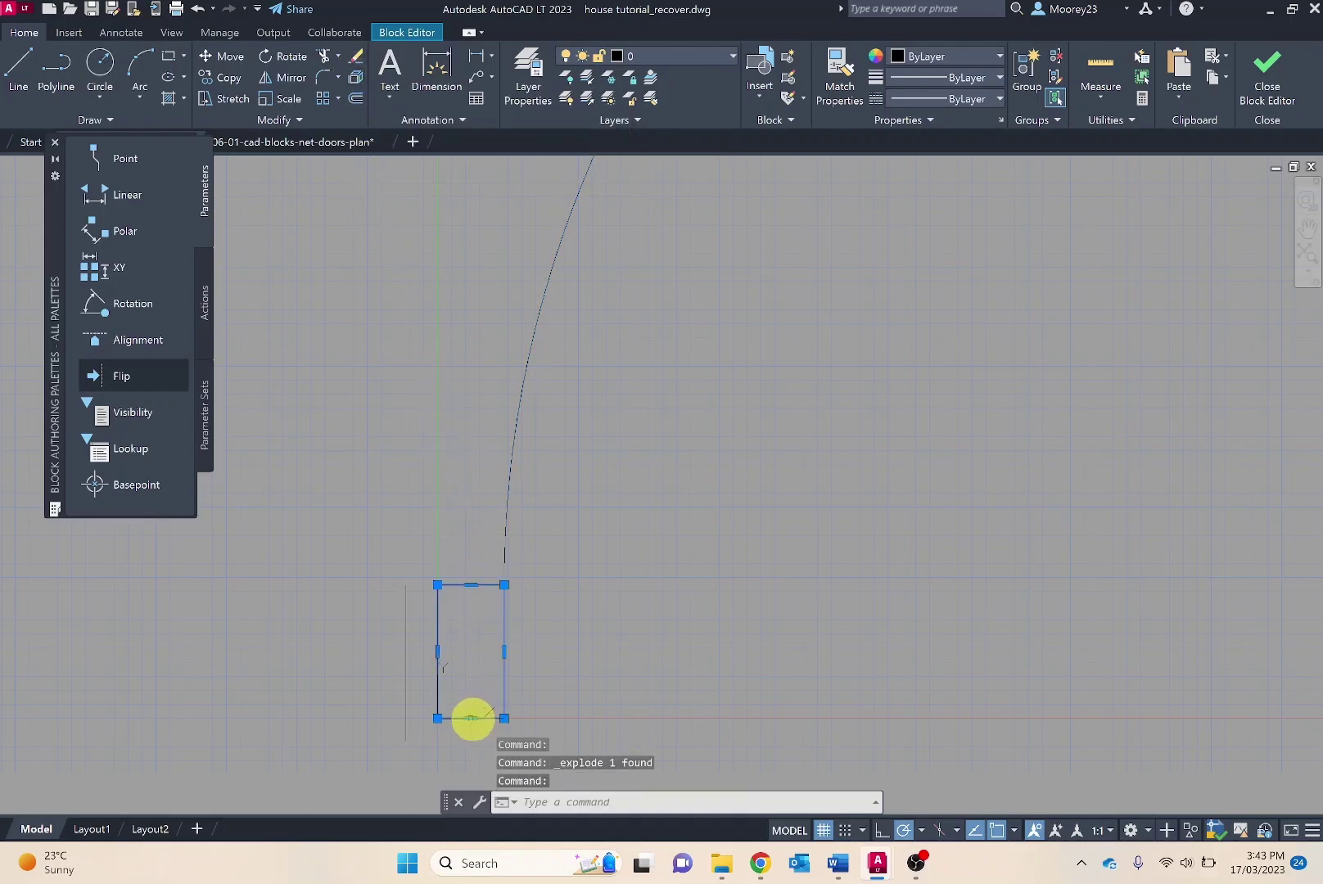
{"action": "left_click", "coordinate": [472, 719]}
{"action": "scroll", "coordinate": [446, 754], "scroll_direction": "up", "scroll_amount": 6}
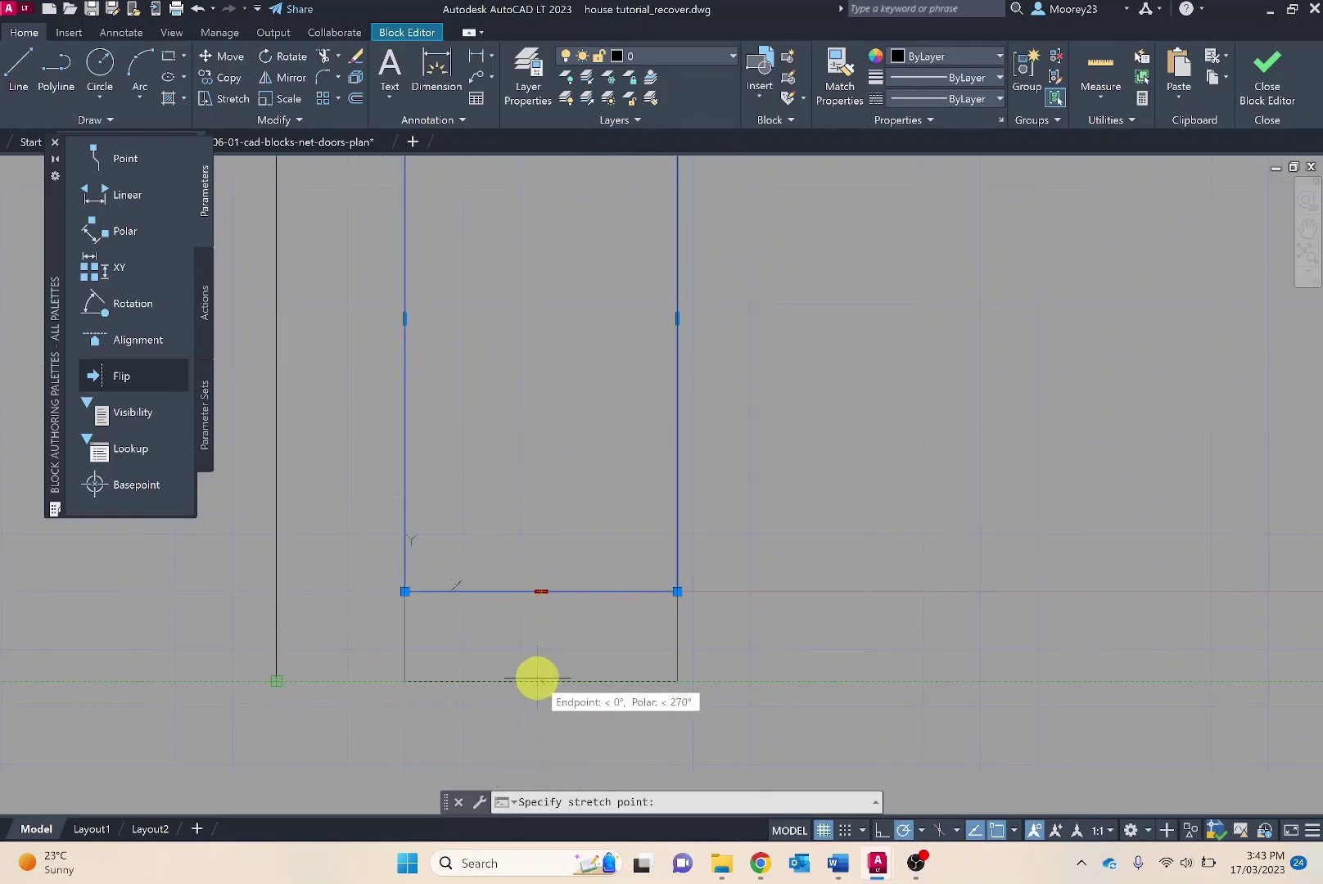
{"action": "left_click", "coordinate": [537, 673]}
{"action": "scroll", "coordinate": [521, 642], "scroll_direction": "down", "scroll_amount": 6}
Step: Draw another 110-unit line from a new start point
{"action": "key", "text": "Escape"}
{"action": "scroll", "coordinate": [819, 496], "scroll_direction": "up", "scroll_amount": 5}
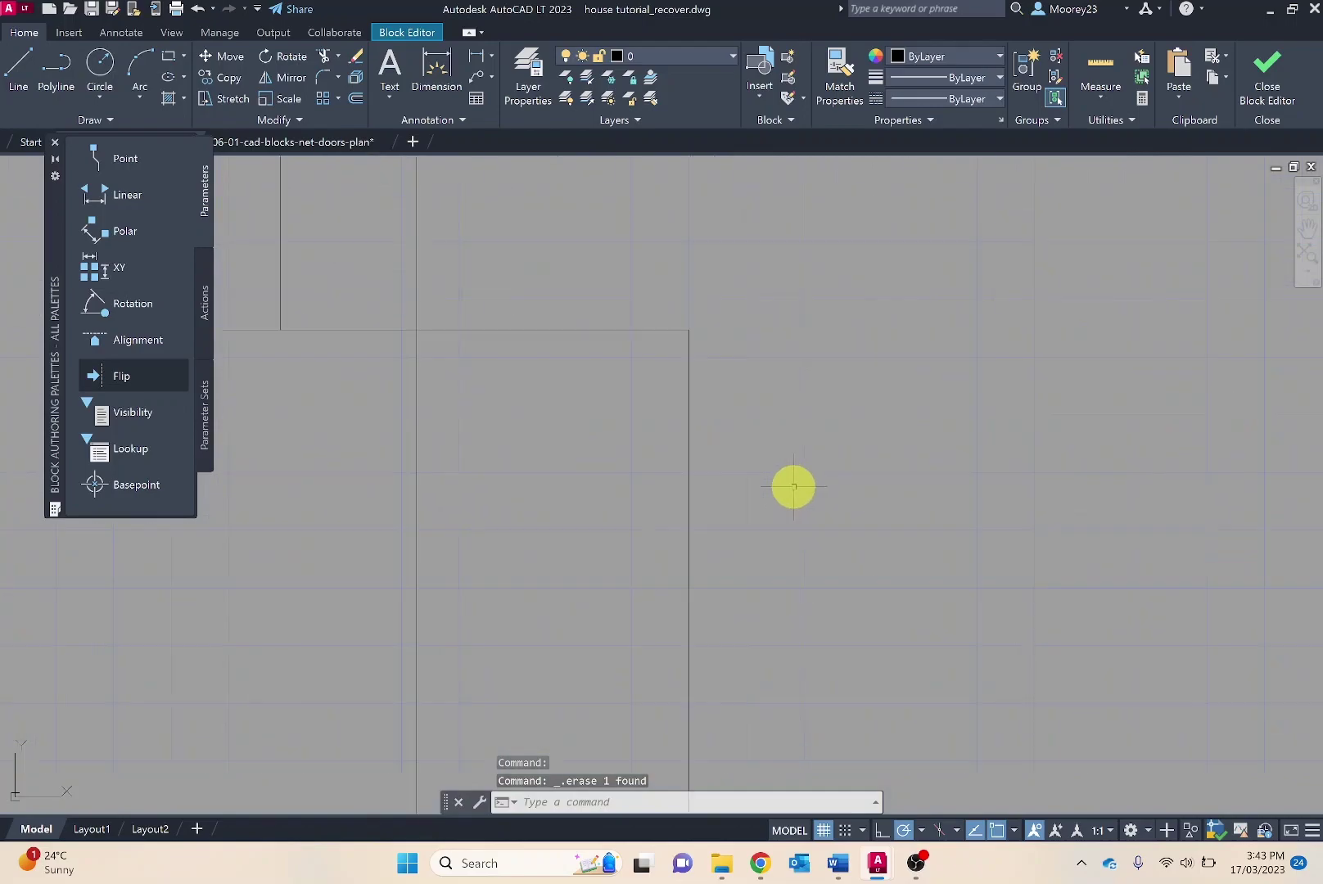
{"action": "left_click", "coordinate": [18, 65]}
{"action": "left_click", "coordinate": [728, 345]}
{"action": "type", "text": "110"}
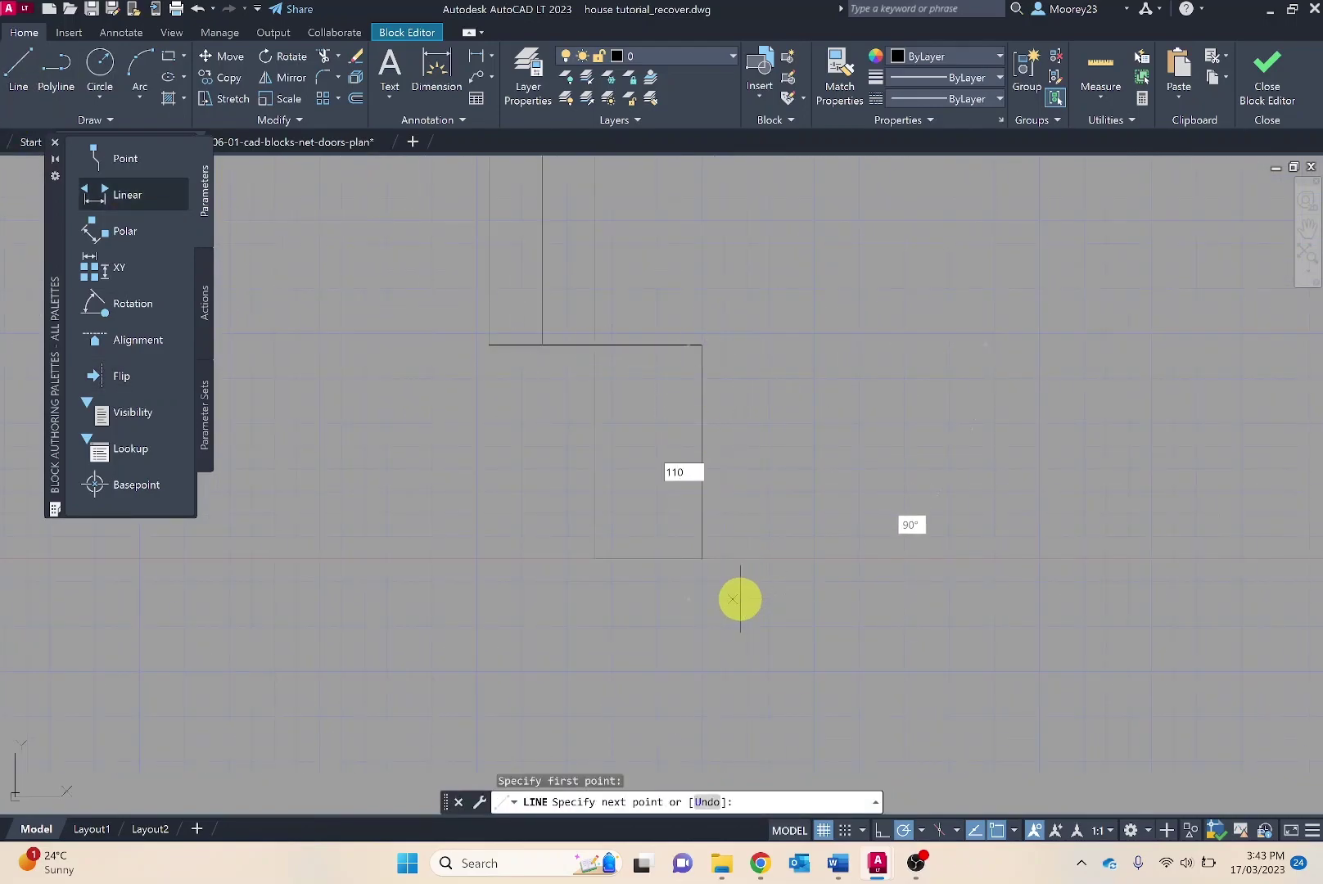
{"action": "key", "text": "Return"}
{"action": "key", "text": "Escape"}
Step: Erase the short vertical line at the door's right end
{"action": "scroll", "coordinate": [673, 559], "scroll_direction": "up", "scroll_amount": 3}
{"action": "left_click", "coordinate": [620, 522]}
{"action": "left_click", "coordinate": [620, 521]}
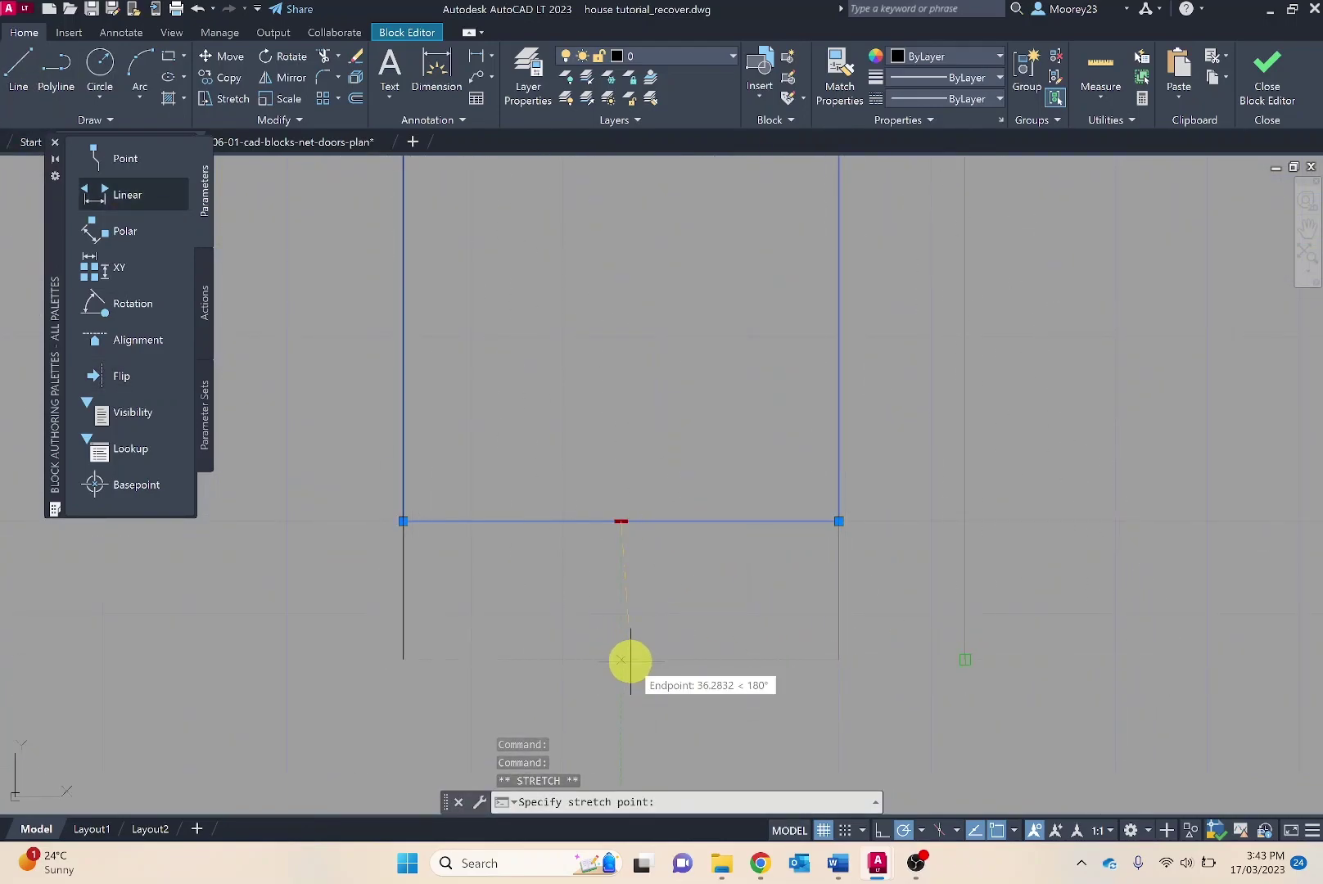
{"action": "key", "text": "Escape"}
{"action": "scroll", "coordinate": [487, 575], "scroll_direction": "down", "scroll_amount": 5}
{"action": "scroll", "coordinate": [435, 554], "scroll_direction": "up", "scroll_amount": 2}
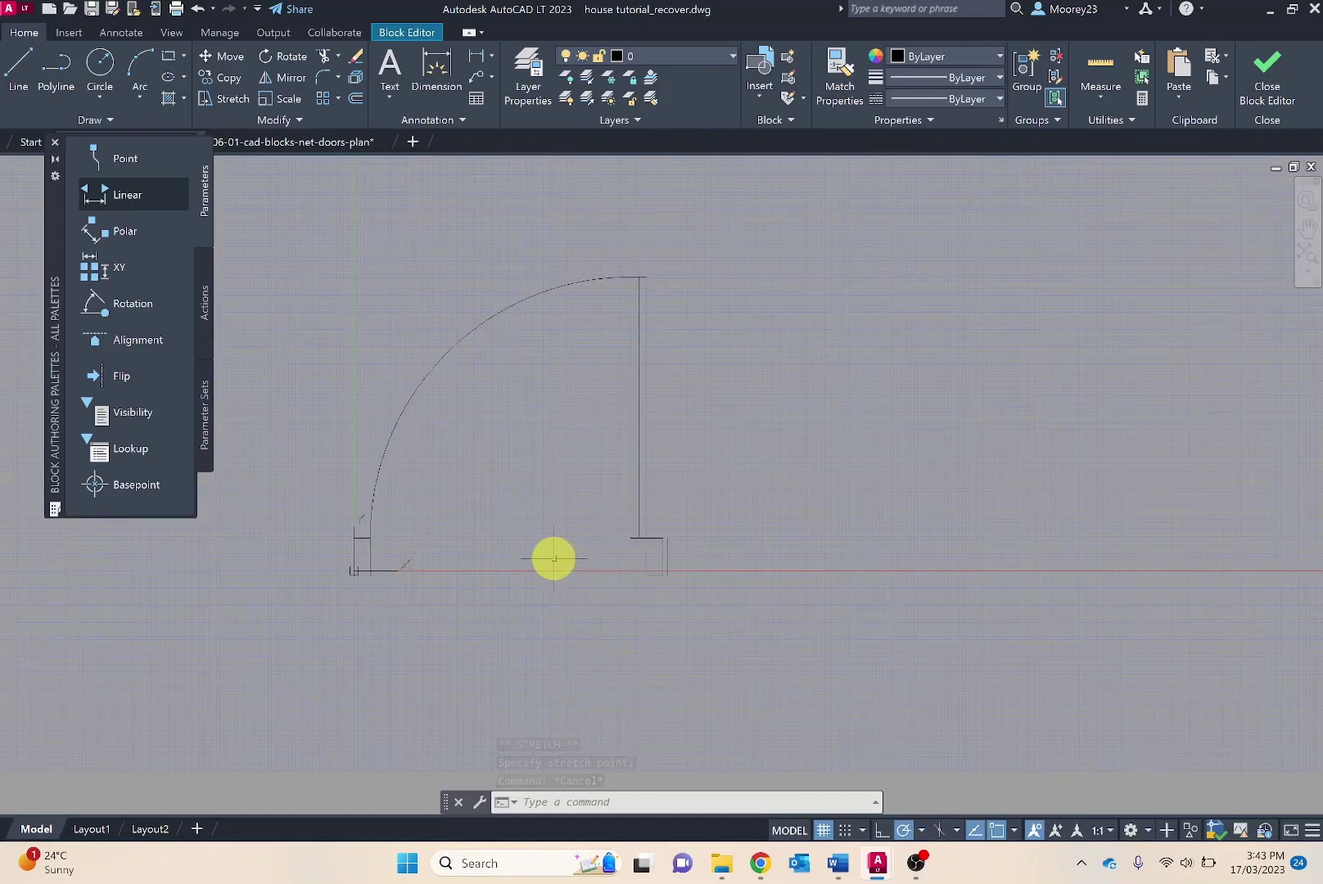
{"action": "left_click", "coordinate": [665, 553]}
{"action": "key", "text": "Delete"}
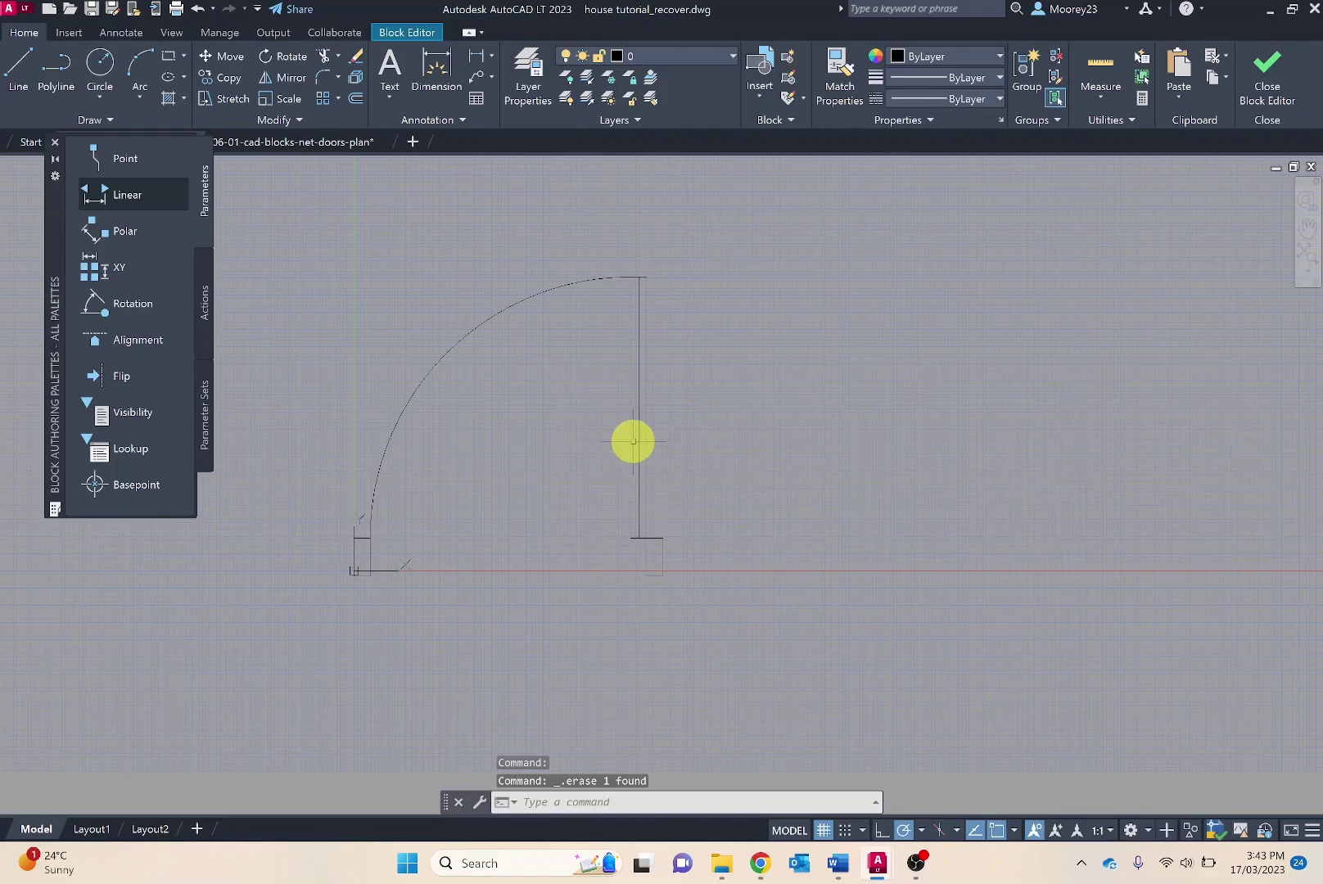
{"action": "left_click", "coordinate": [401, 33]}
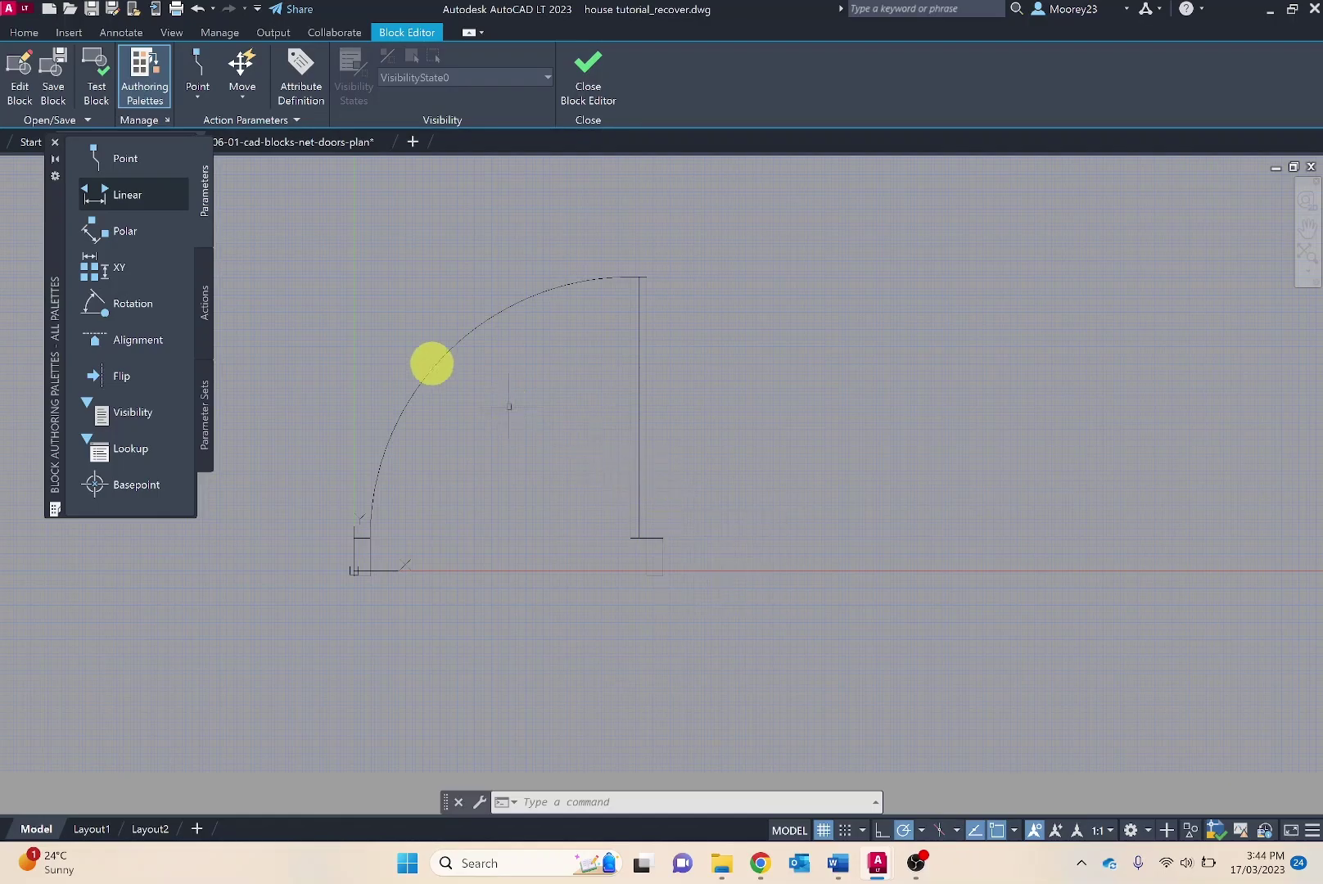
Step: Save the edited door under the block name 'new door 2', leaving 'new door' unchanged
{"action": "left_click", "coordinate": [63, 123]}
{"action": "left_click", "coordinate": [64, 143]}
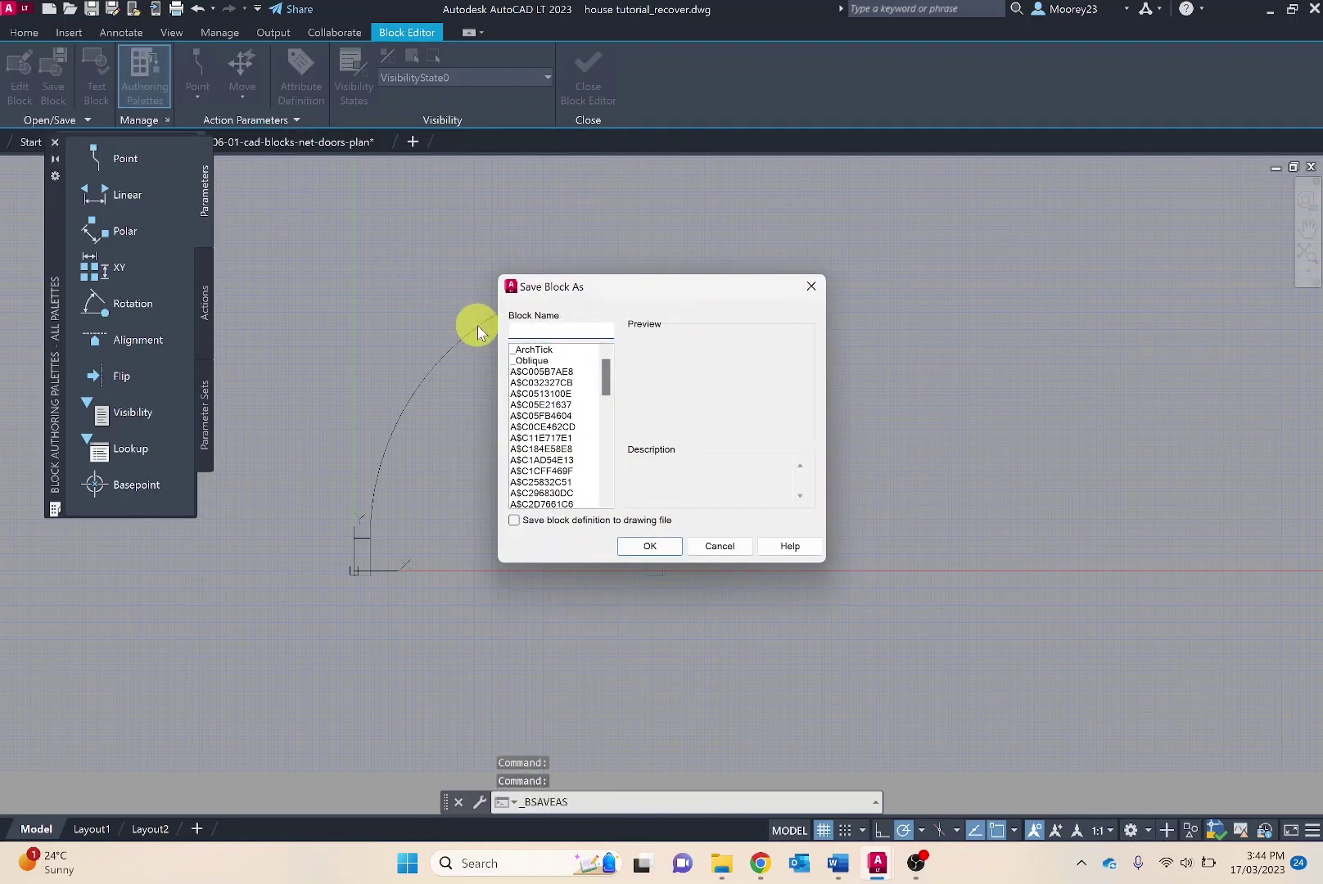
{"action": "type", "text": "new door"}
{"action": "left_click", "coordinate": [663, 551]}
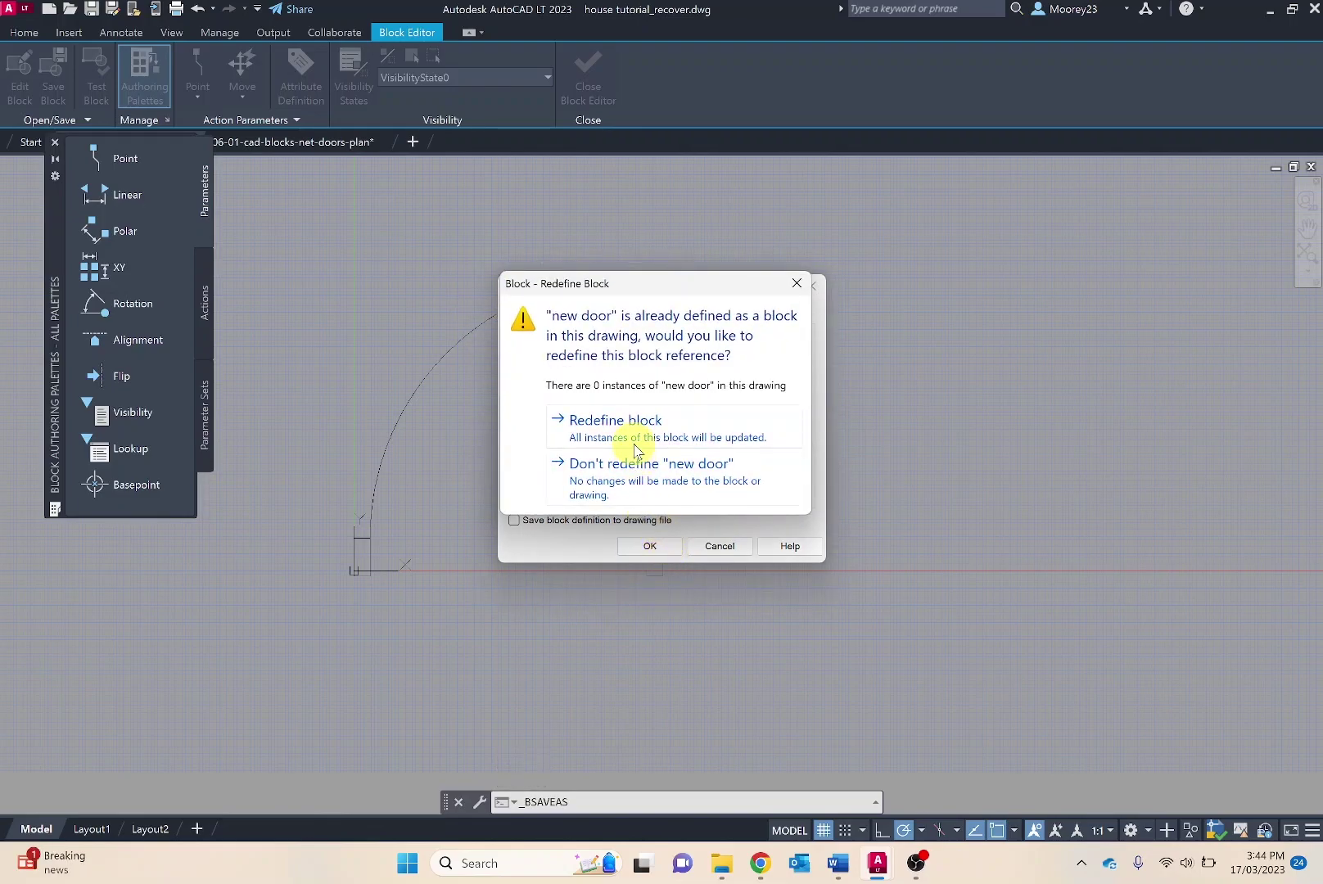
{"action": "left_click", "coordinate": [796, 283]}
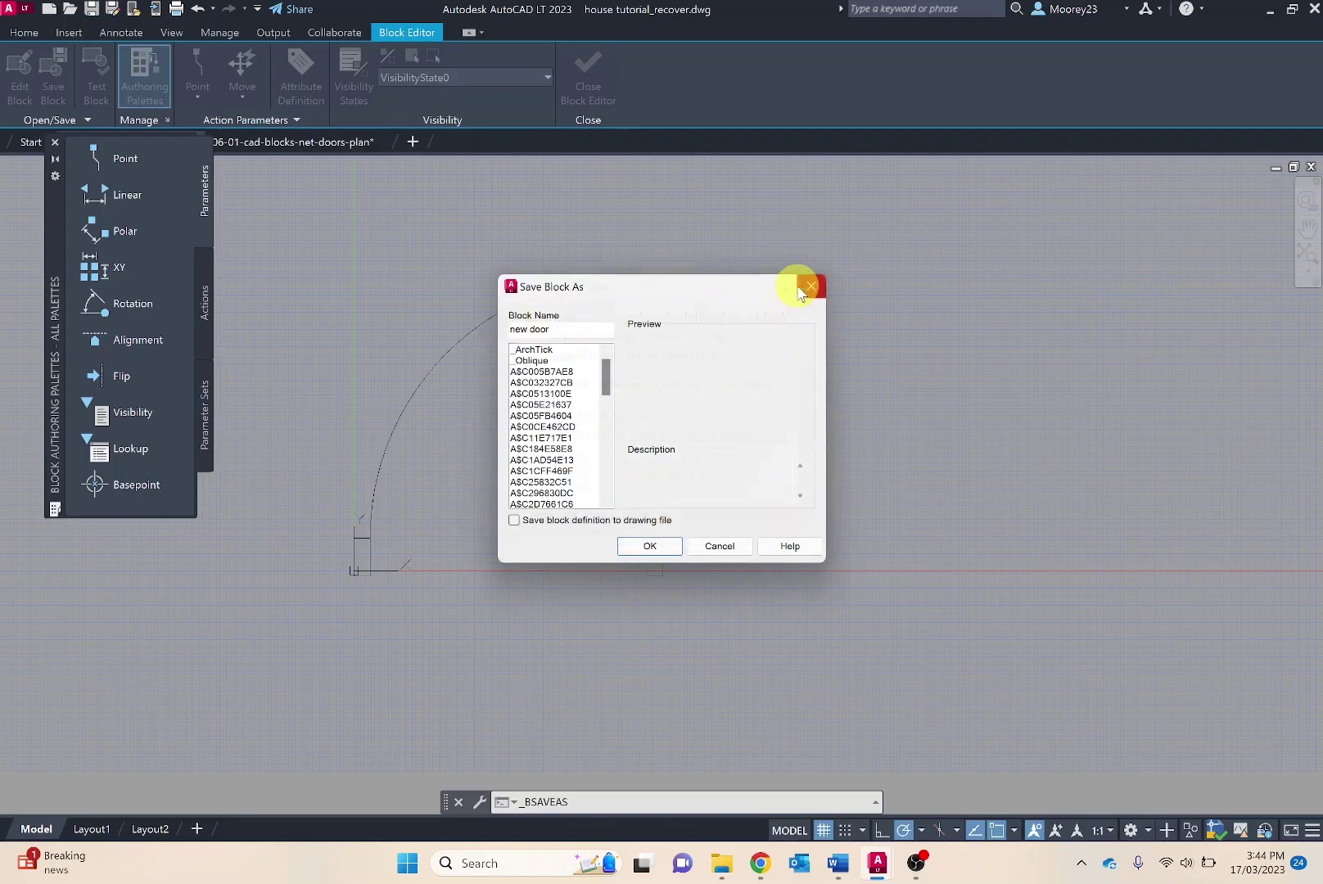
{"action": "left_click", "coordinate": [564, 329]}
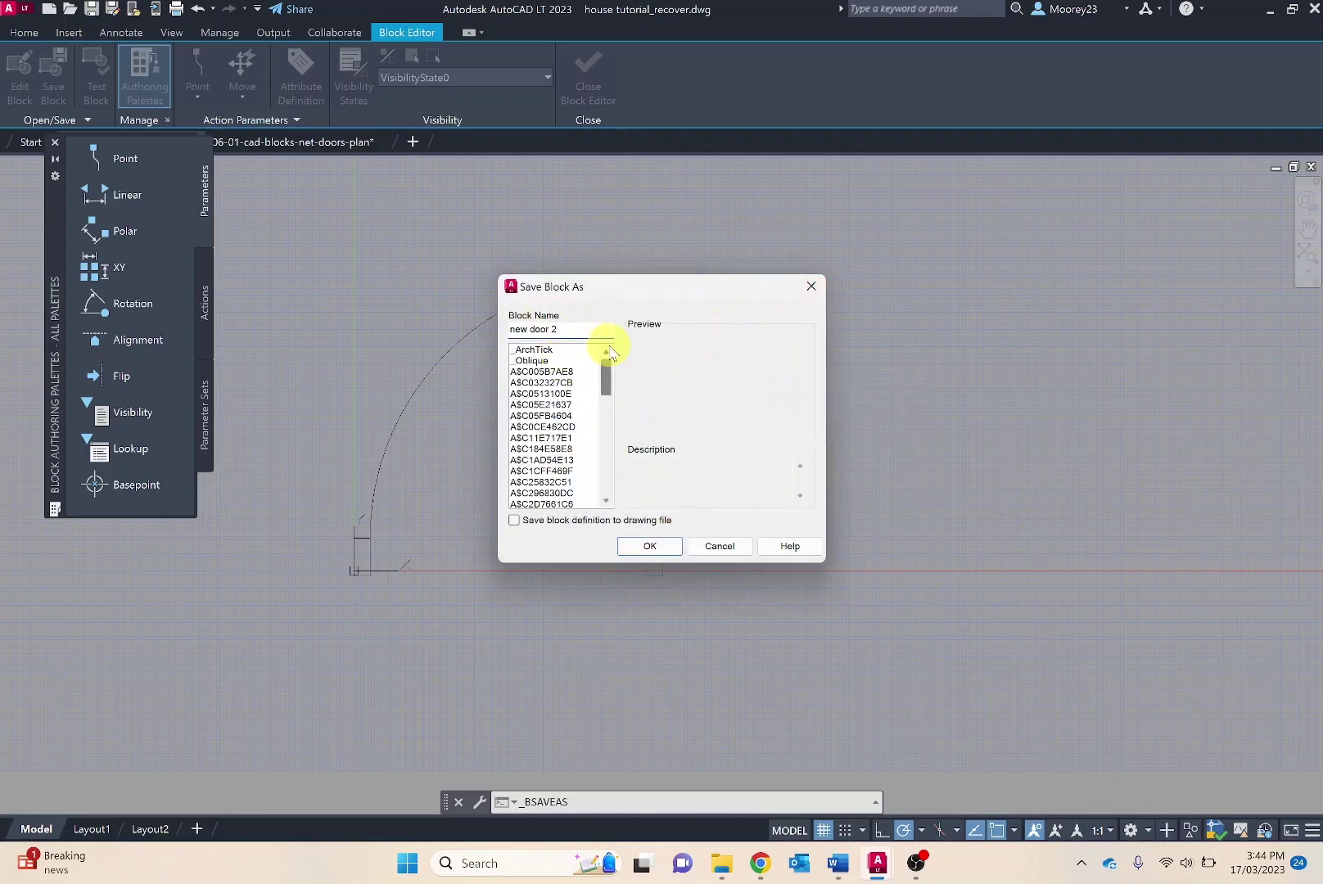
{"action": "left_click", "coordinate": [653, 547]}
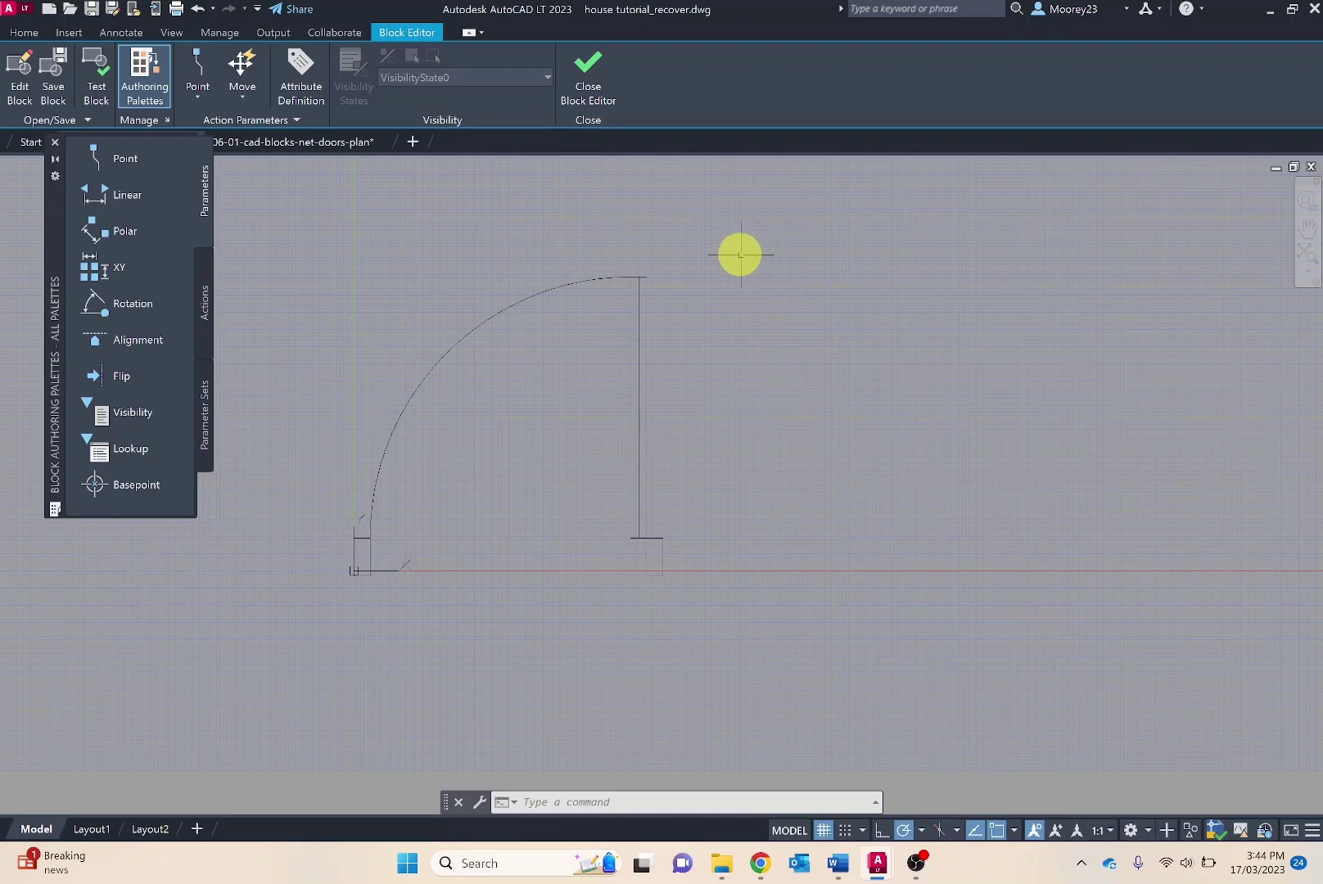
Step: Close the Block Editor and erase the loose door block from the drawing
{"action": "left_click", "coordinate": [589, 76]}
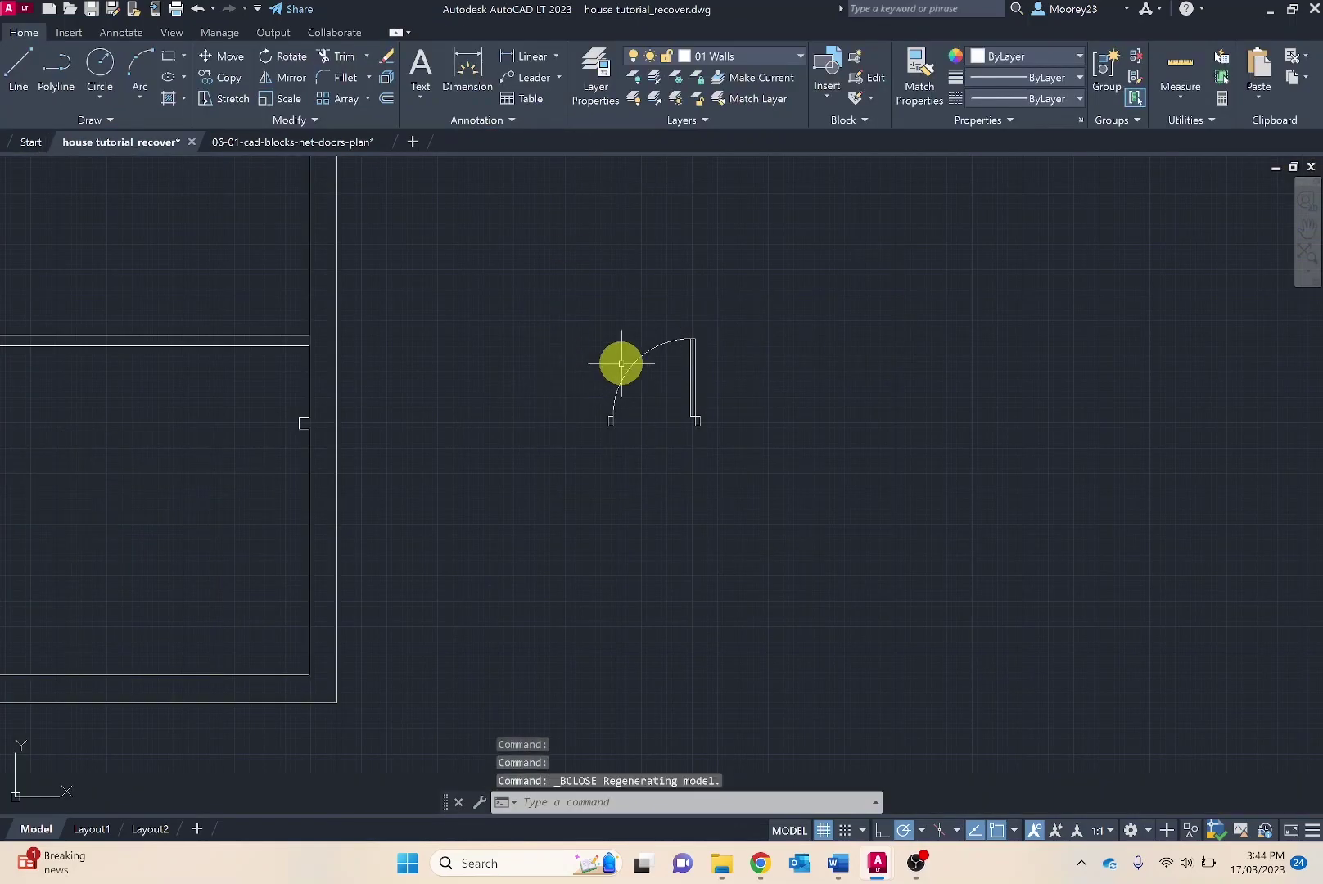
{"action": "left_click", "coordinate": [639, 355]}
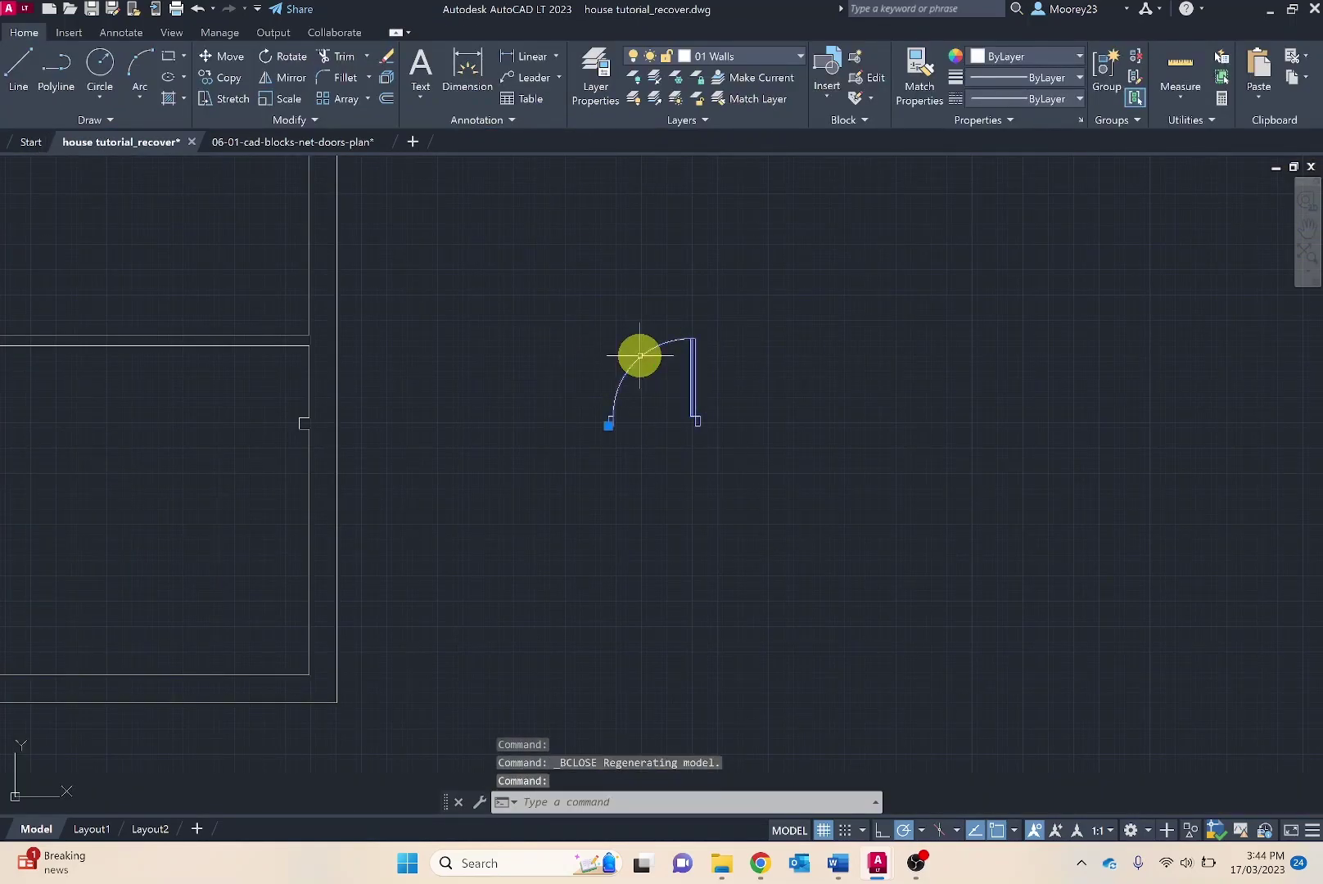
{"action": "key", "text": "Delete"}
Step: Pan and zoom out to bring the floor plan rooms into view
{"action": "mouse_move", "coordinate": [344, 536]}
{"action": "left_mouse_down"}
{"action": "mouse_move", "coordinate": [676, 496]}
{"action": "mouse_move", "coordinate": [661, 494]}
{"action": "left_mouse_up"}
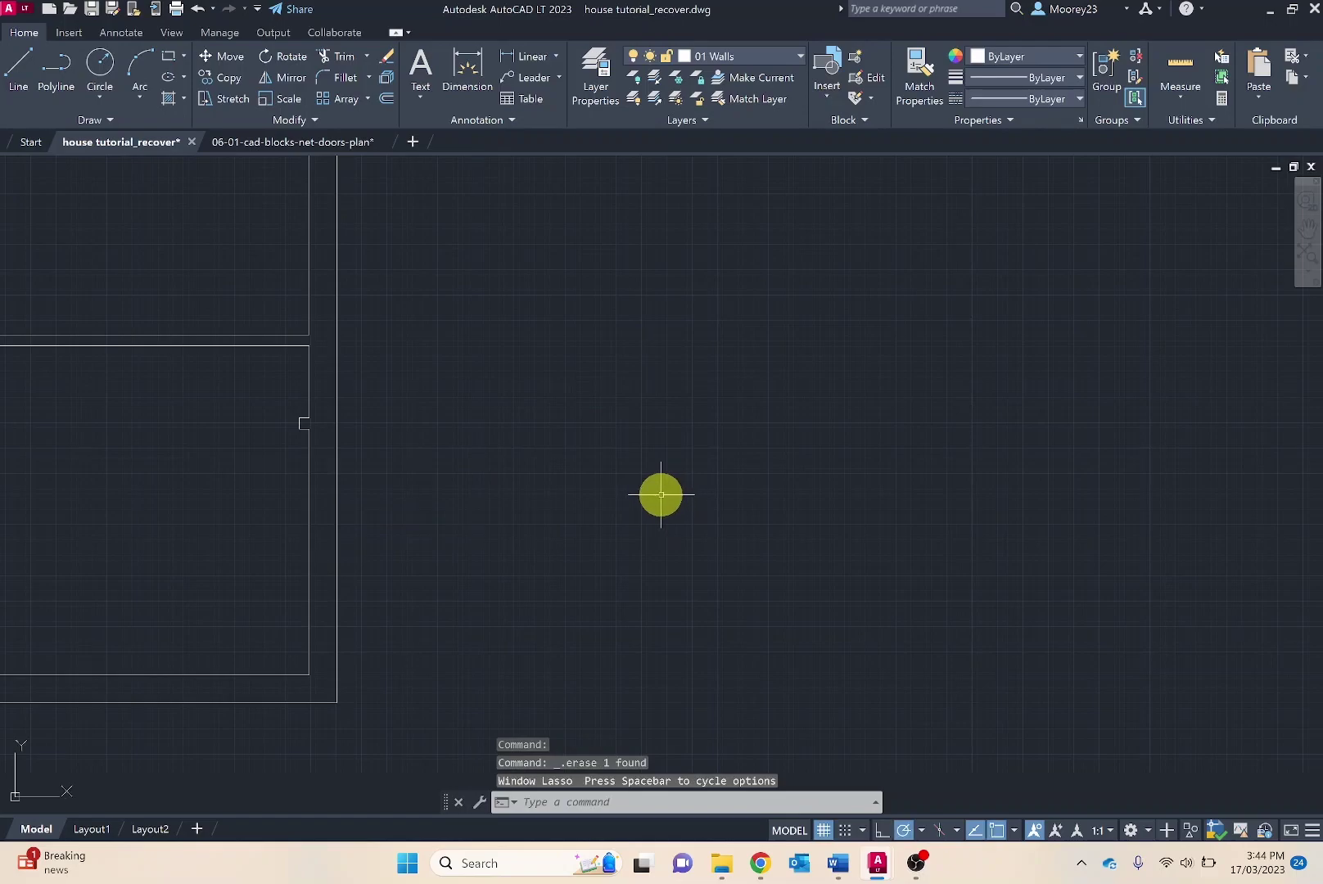
{"action": "mouse_move", "coordinate": [660, 494]}
{"action": "middle_mouse_down"}
{"action": "mouse_move", "coordinate": [756, 487]}
{"action": "mouse_move", "coordinate": [298, 505]}
{"action": "mouse_move", "coordinate": [647, 470]}
{"action": "mouse_move", "coordinate": [702, 424]}
{"action": "mouse_move", "coordinate": [641, 514]}
{"action": "middle_mouse_up"}
{"action": "scroll", "coordinate": [641, 514], "scroll_direction": "down", "scroll_amount": 2}
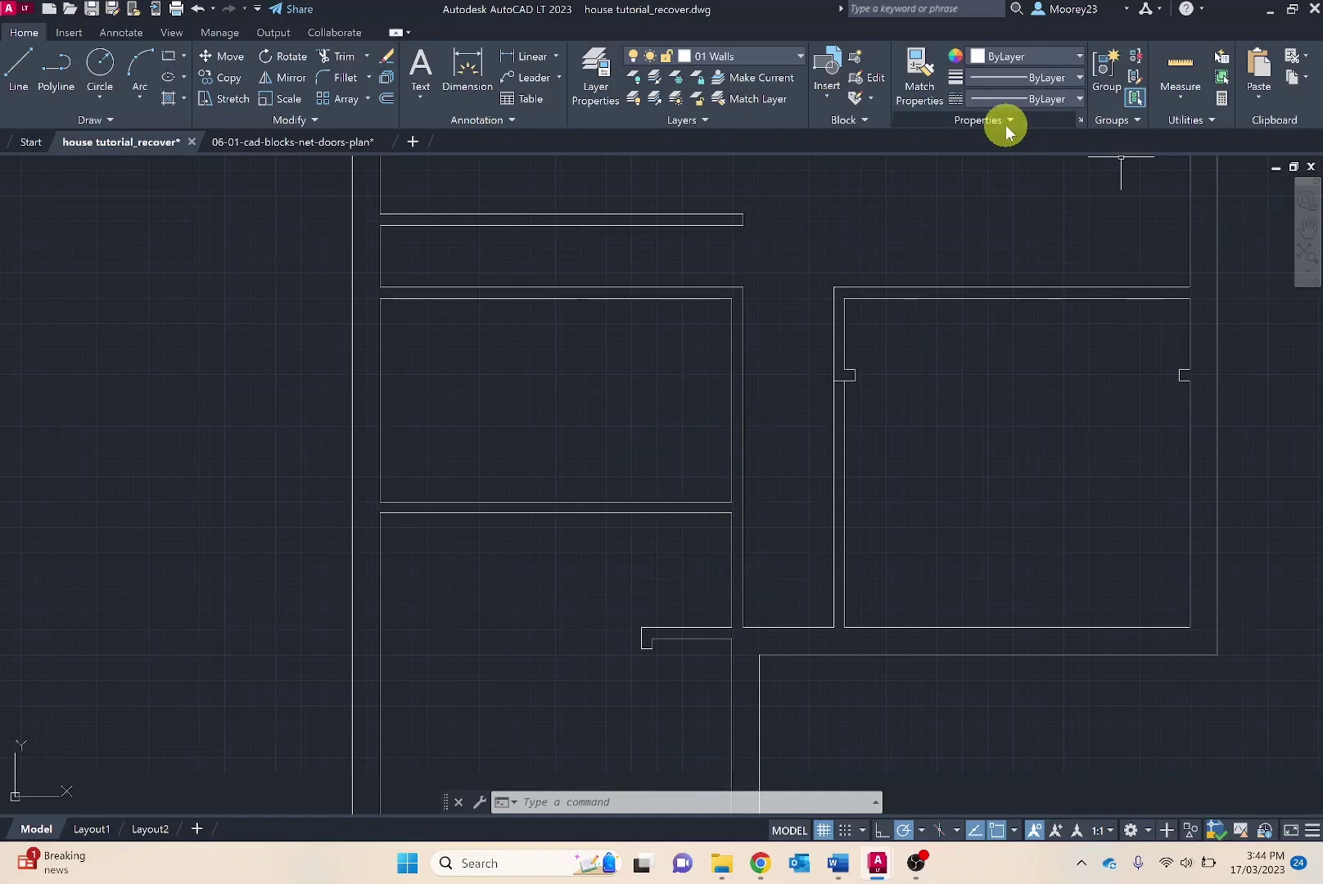
Step: Start inserting the new door 2 block from the Recent Blocks gallery
{"action": "left_click", "coordinate": [850, 119]}
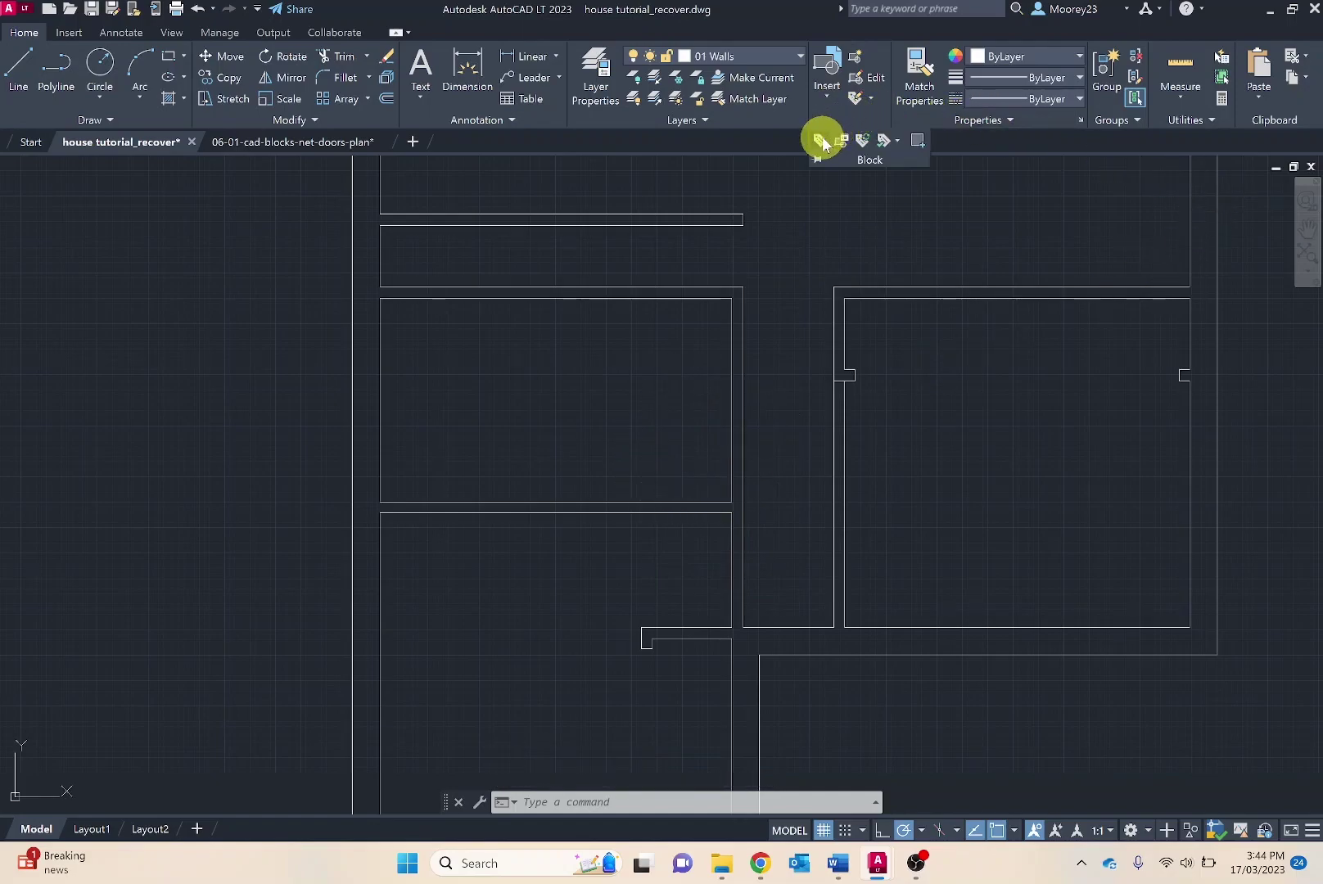
{"action": "left_click", "coordinate": [825, 90]}
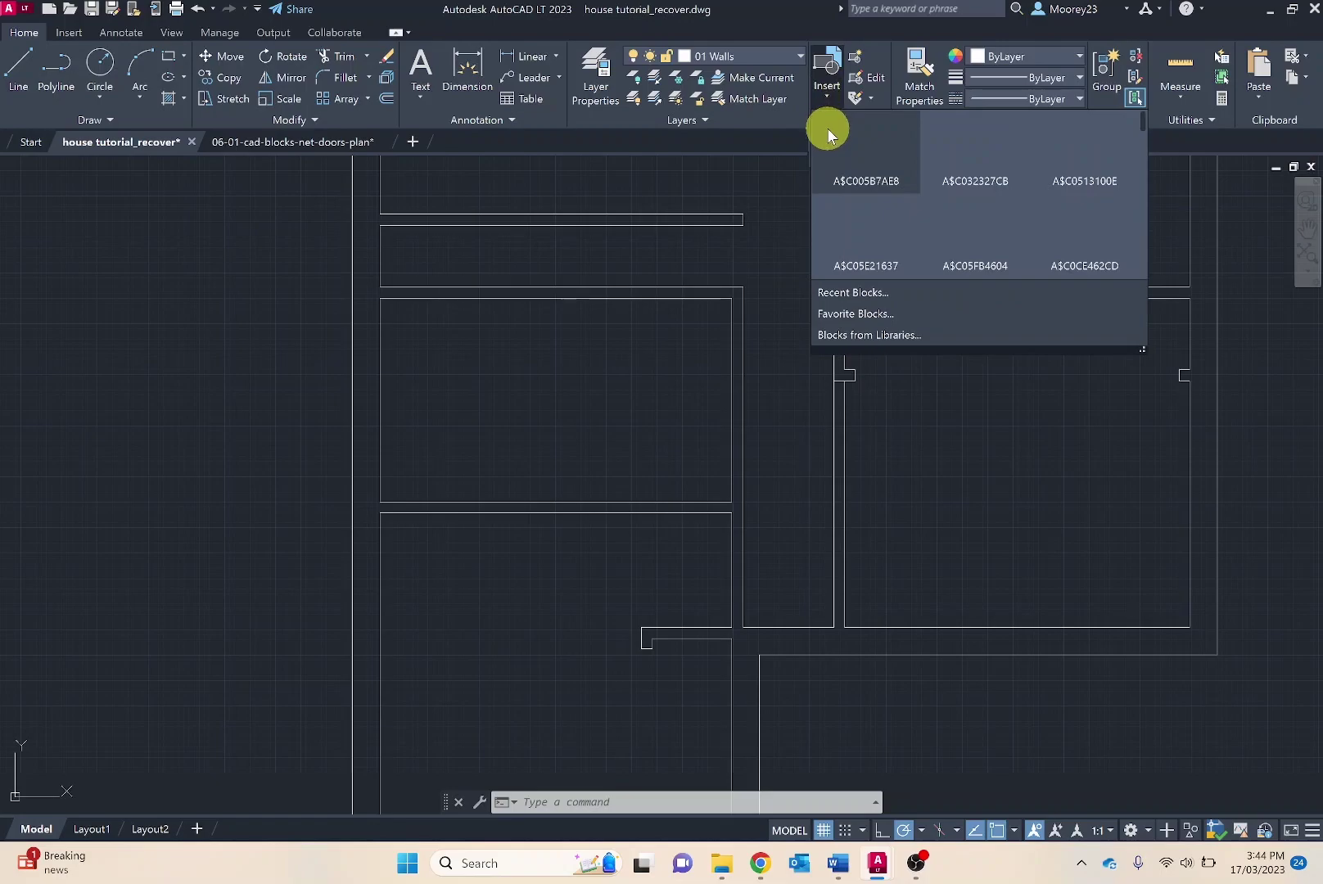
{"action": "left_click", "coordinate": [840, 291]}
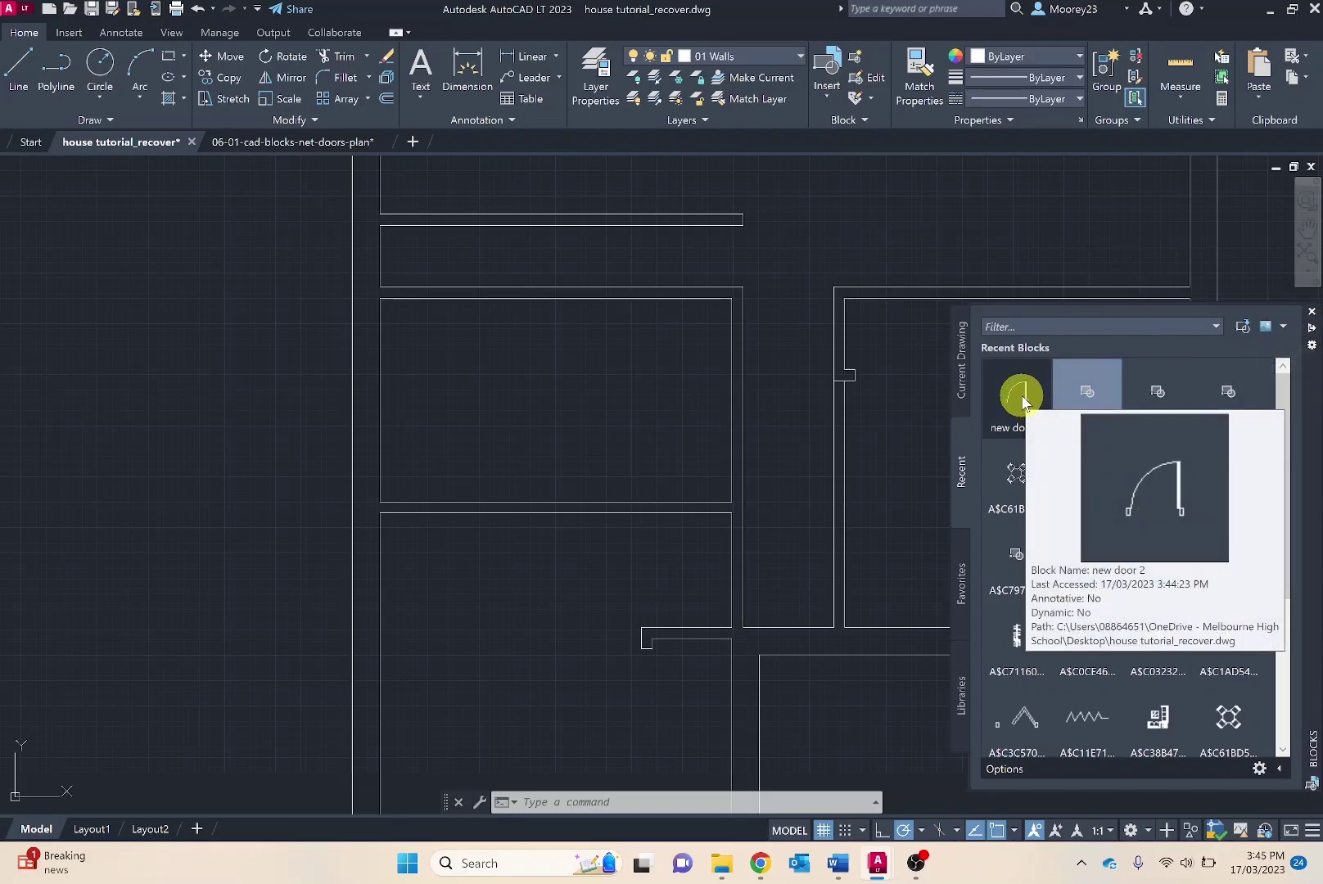
{"action": "left_click", "coordinate": [1021, 395]}
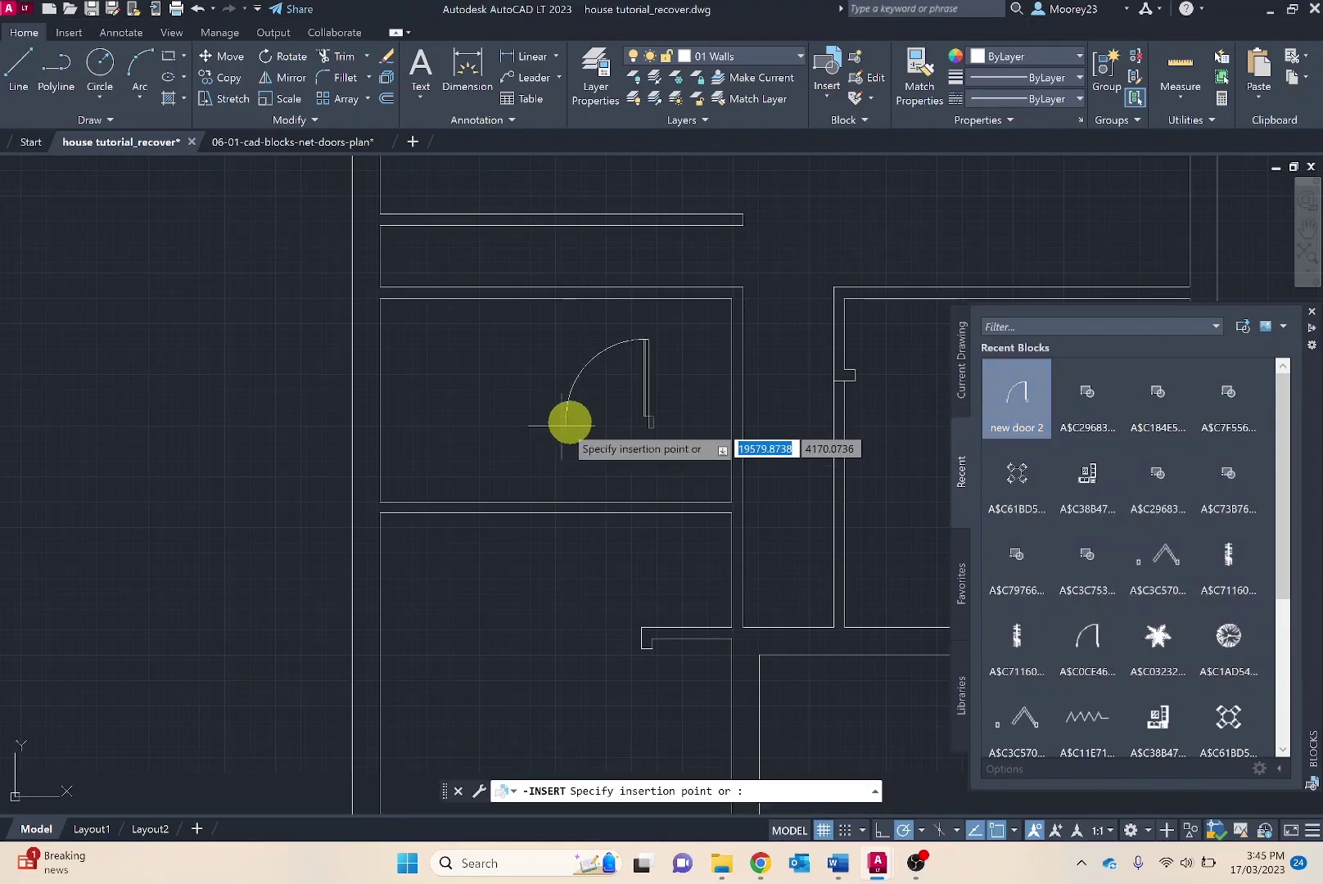
Step: Place the new door 2 block in the lower-left room and rotate it 90° about its corner
{"action": "left_click", "coordinate": [562, 603]}
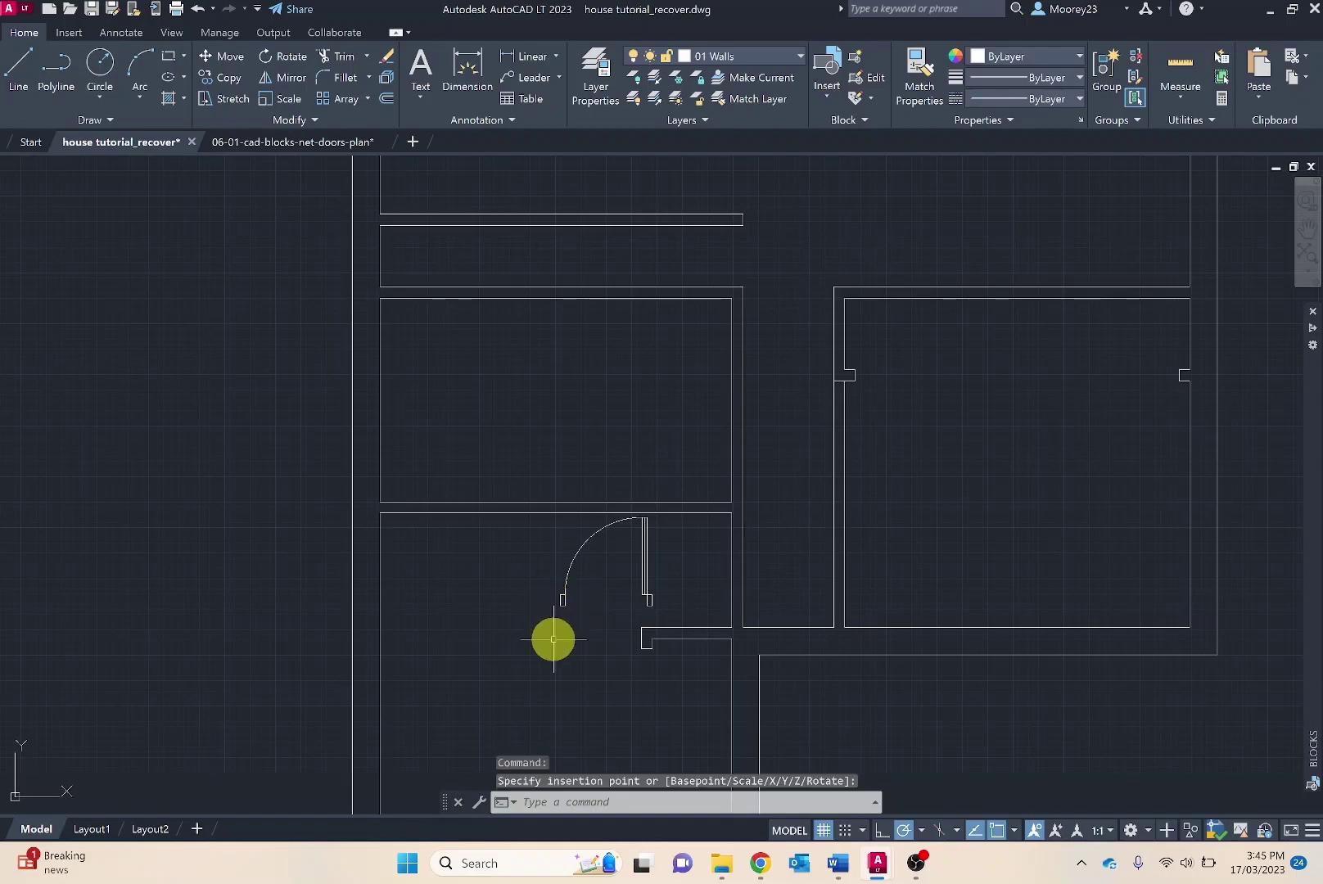
{"action": "scroll", "coordinate": [553, 640], "scroll_direction": "up", "scroll_amount": 2}
{"action": "scroll", "coordinate": [555, 627], "scroll_direction": "up", "scroll_amount": 2}
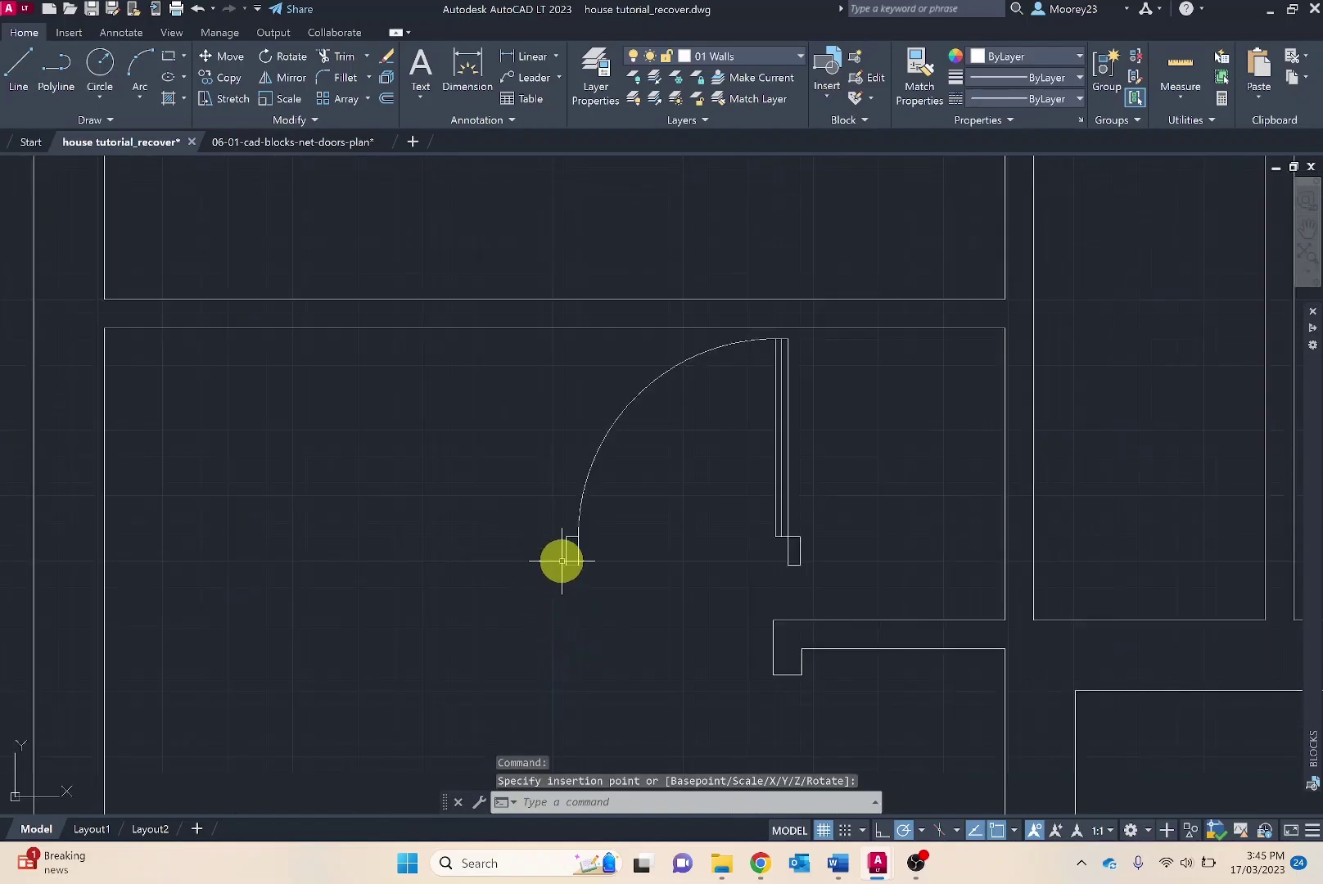
{"action": "left_click", "coordinate": [296, 59]}
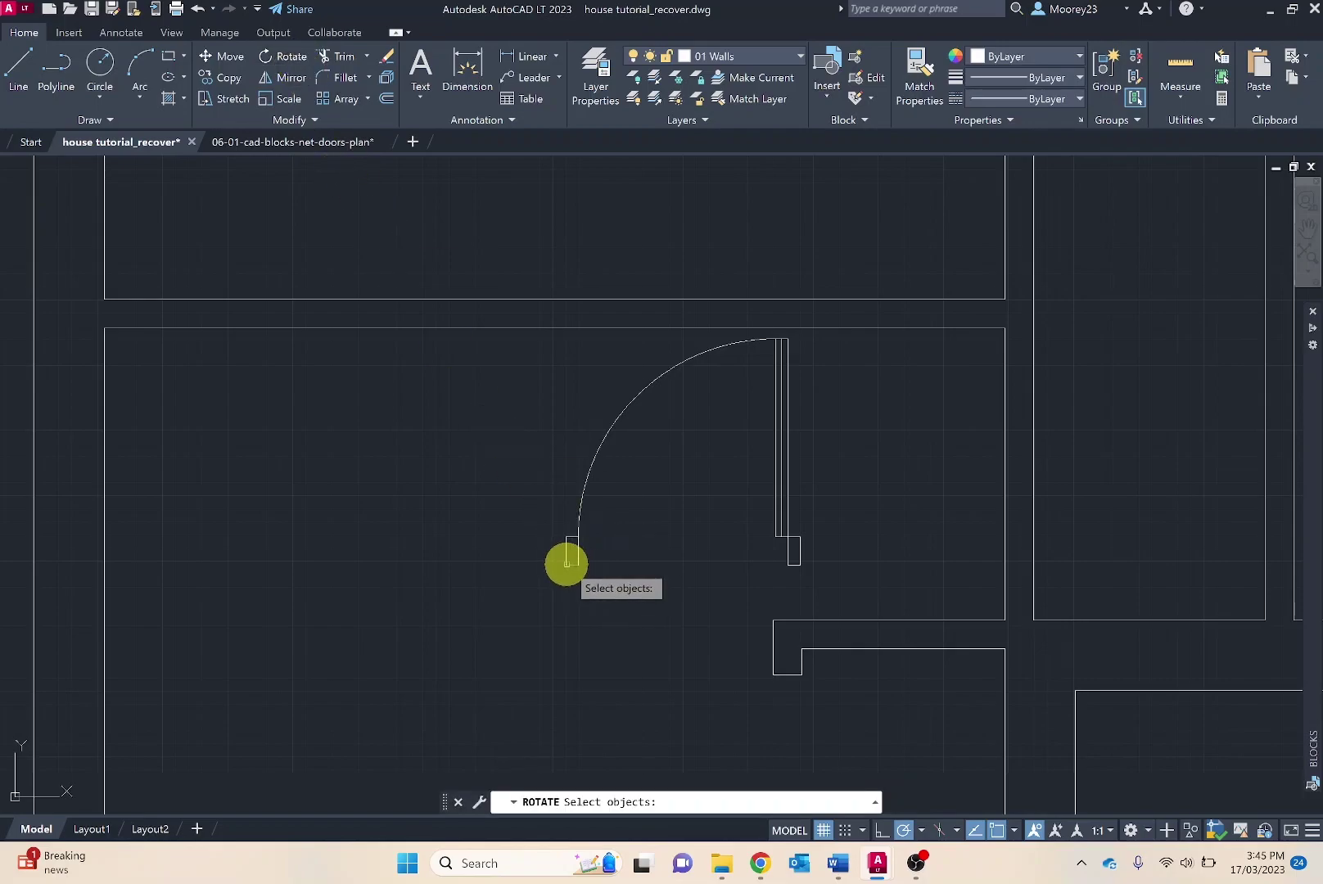
{"action": "key", "text": "Escape"}
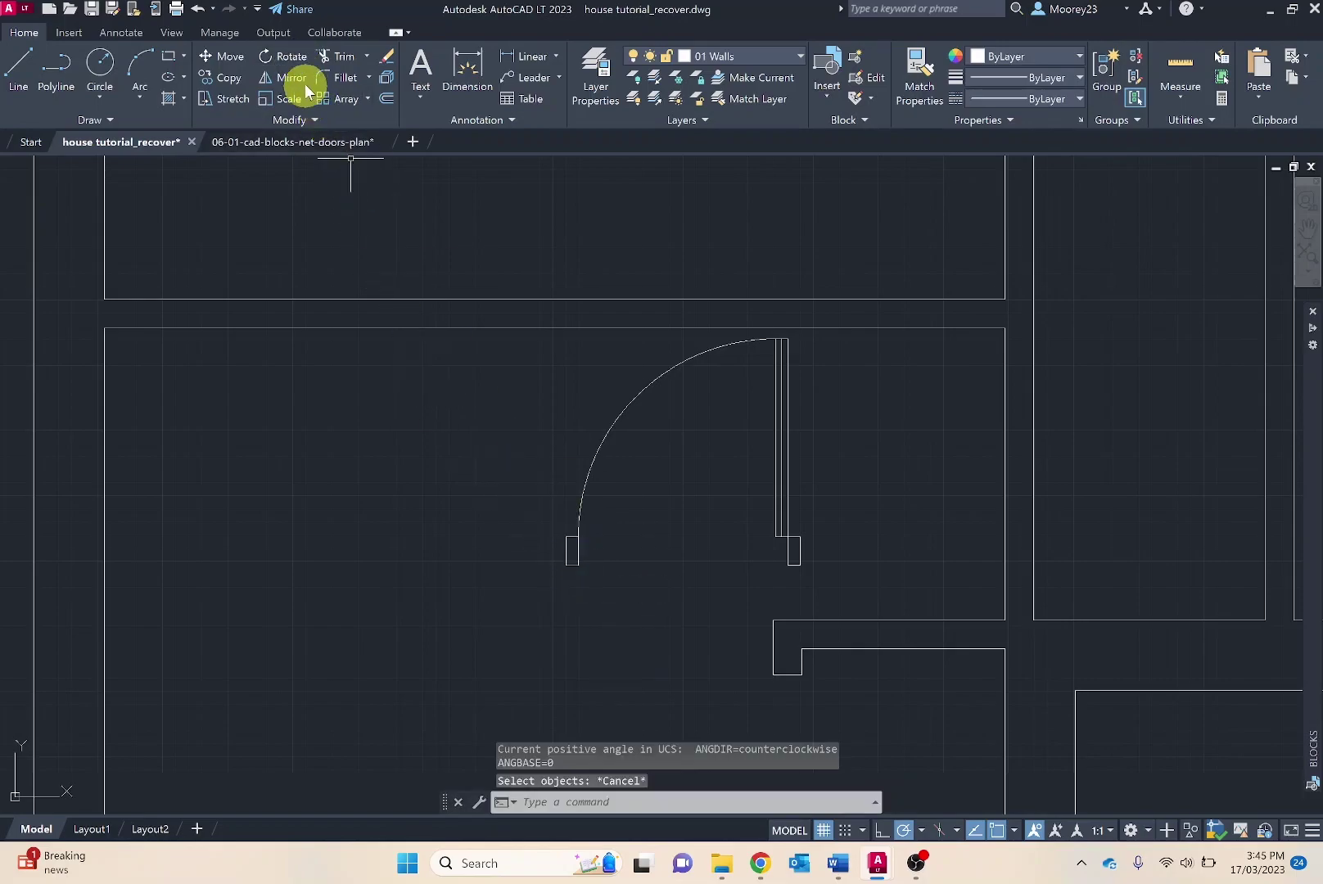
{"action": "left_click", "coordinate": [289, 59]}
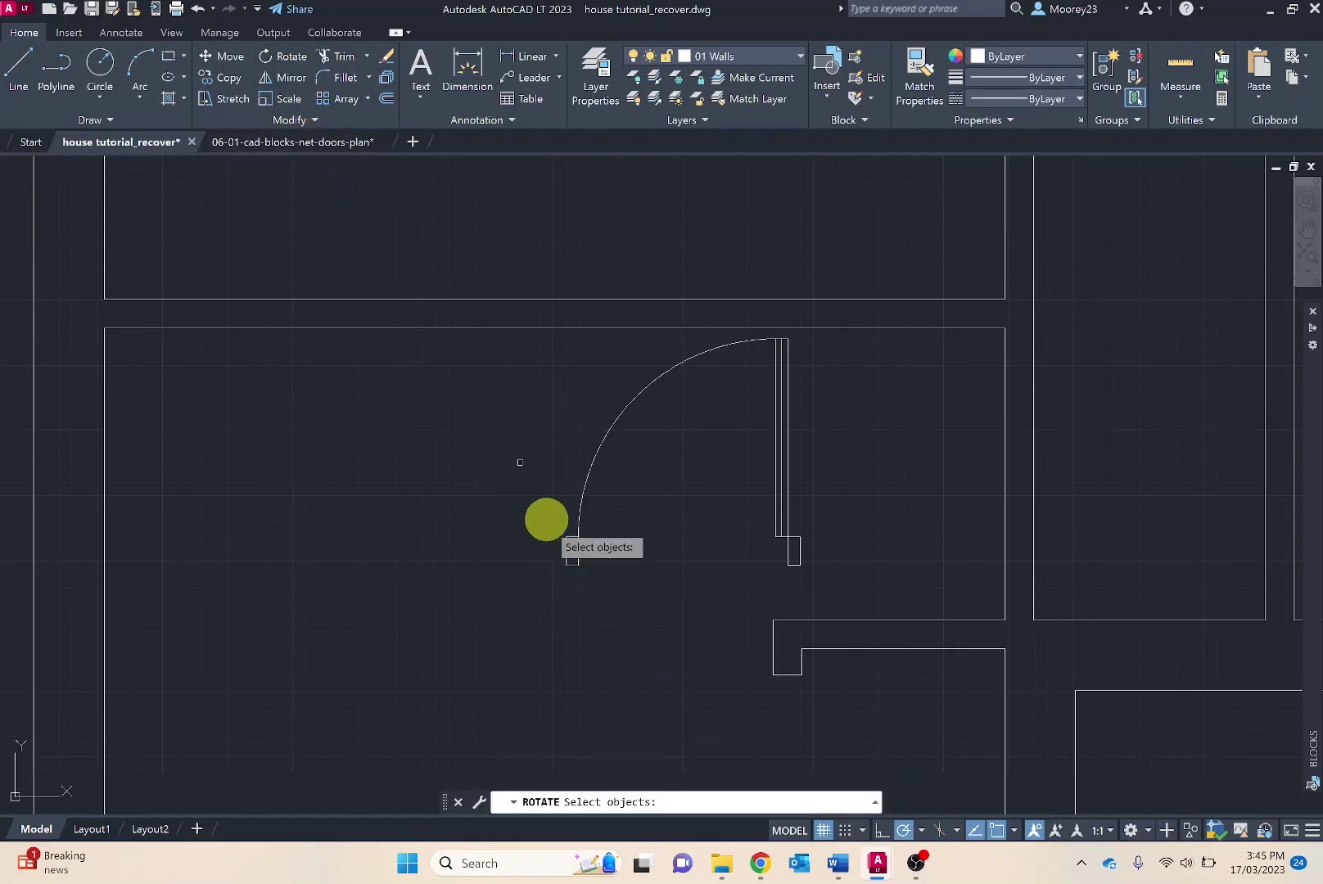
{"action": "left_click", "coordinate": [565, 558]}
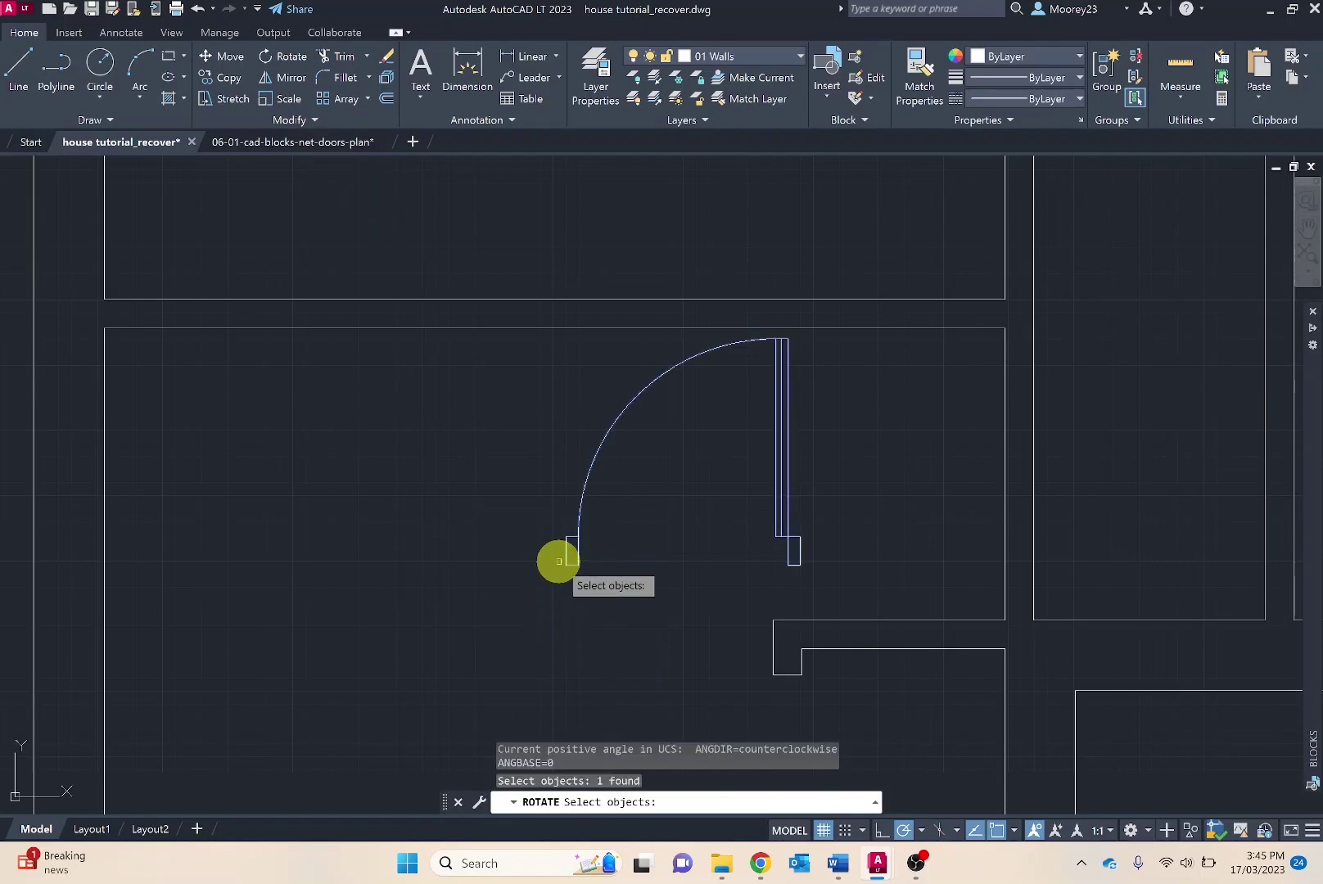
{"action": "key", "text": "Return"}
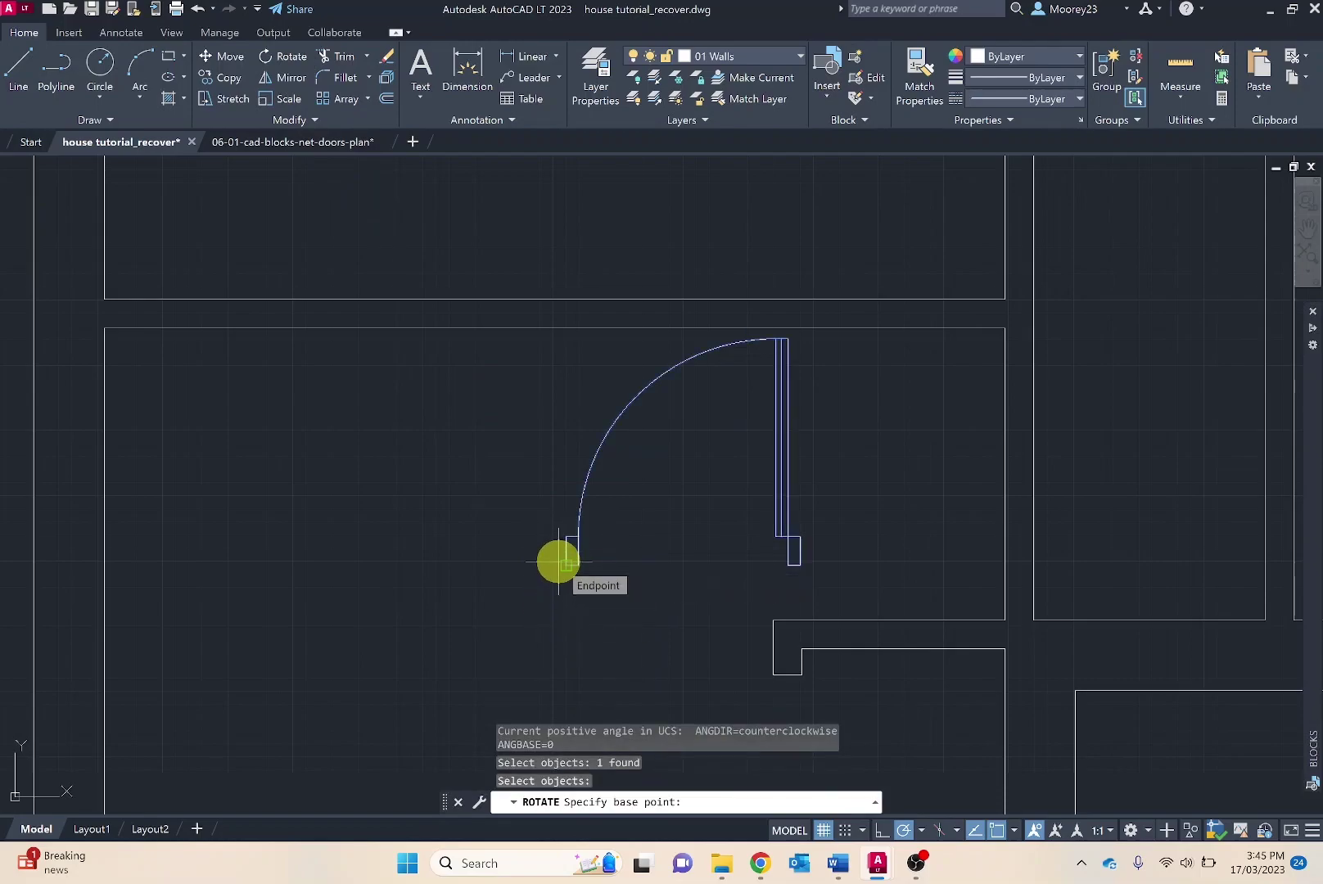
{"action": "left_click", "coordinate": [563, 563]}
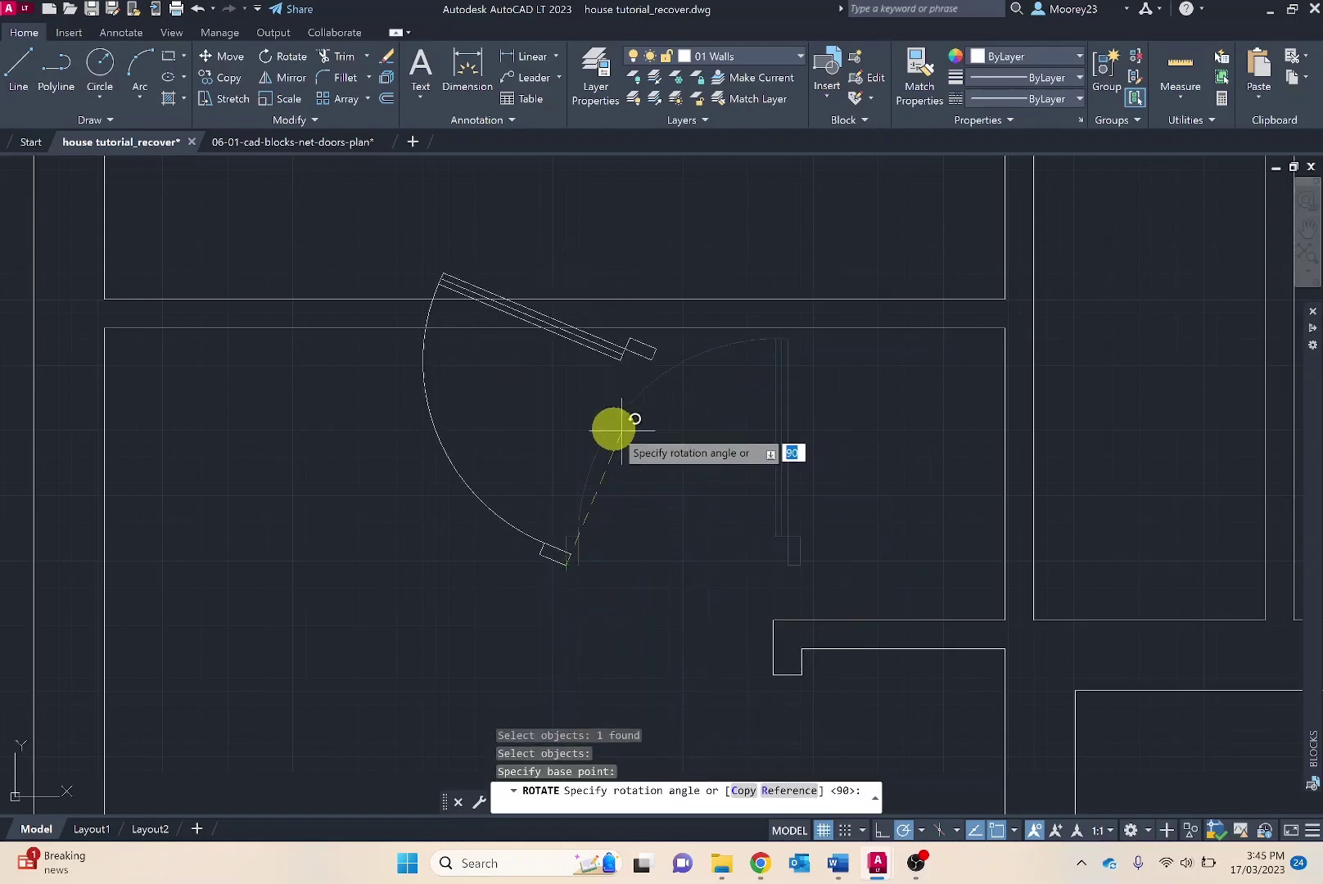
{"action": "left_click", "coordinate": [564, 416]}
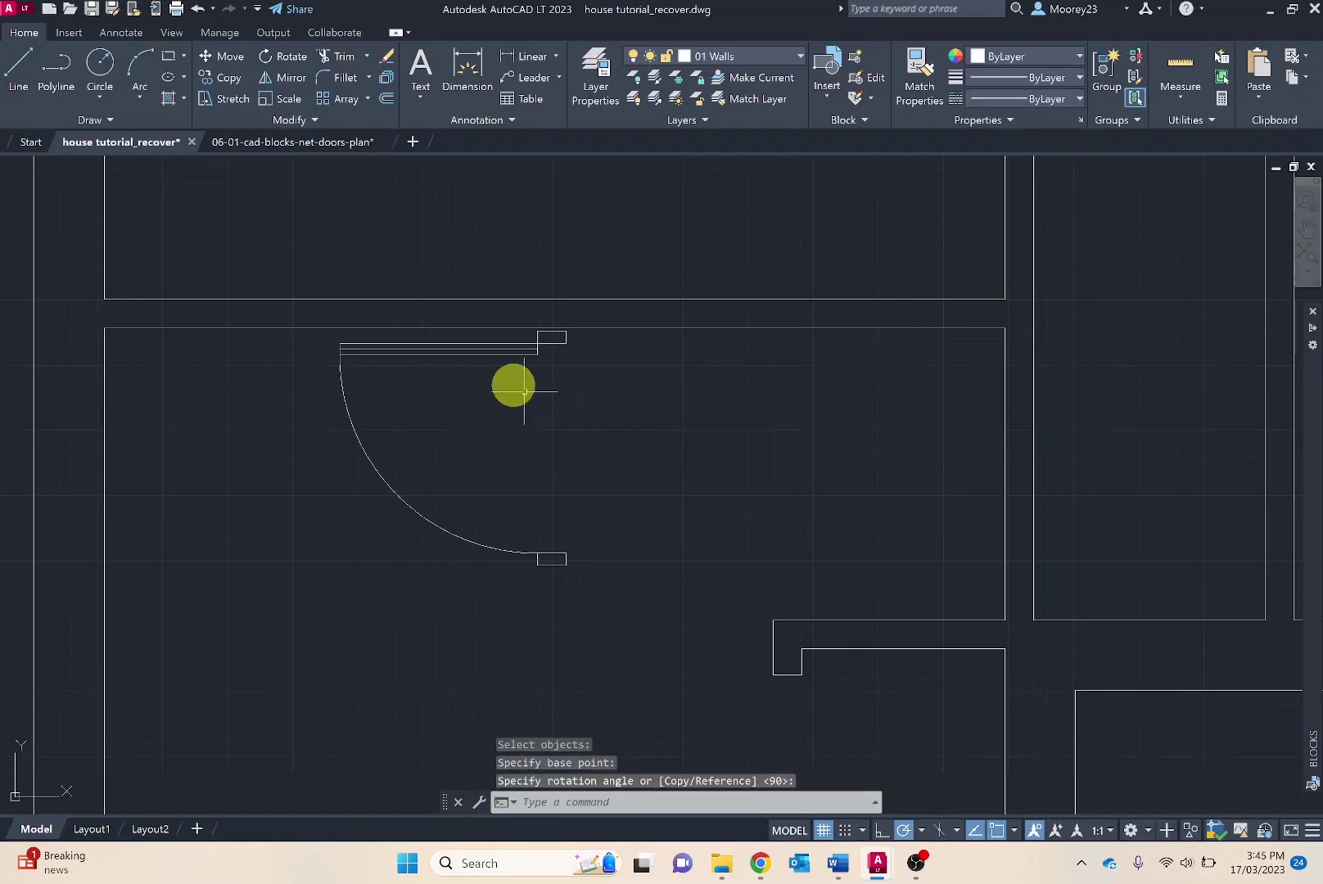
{"action": "key", "text": "Escape"}
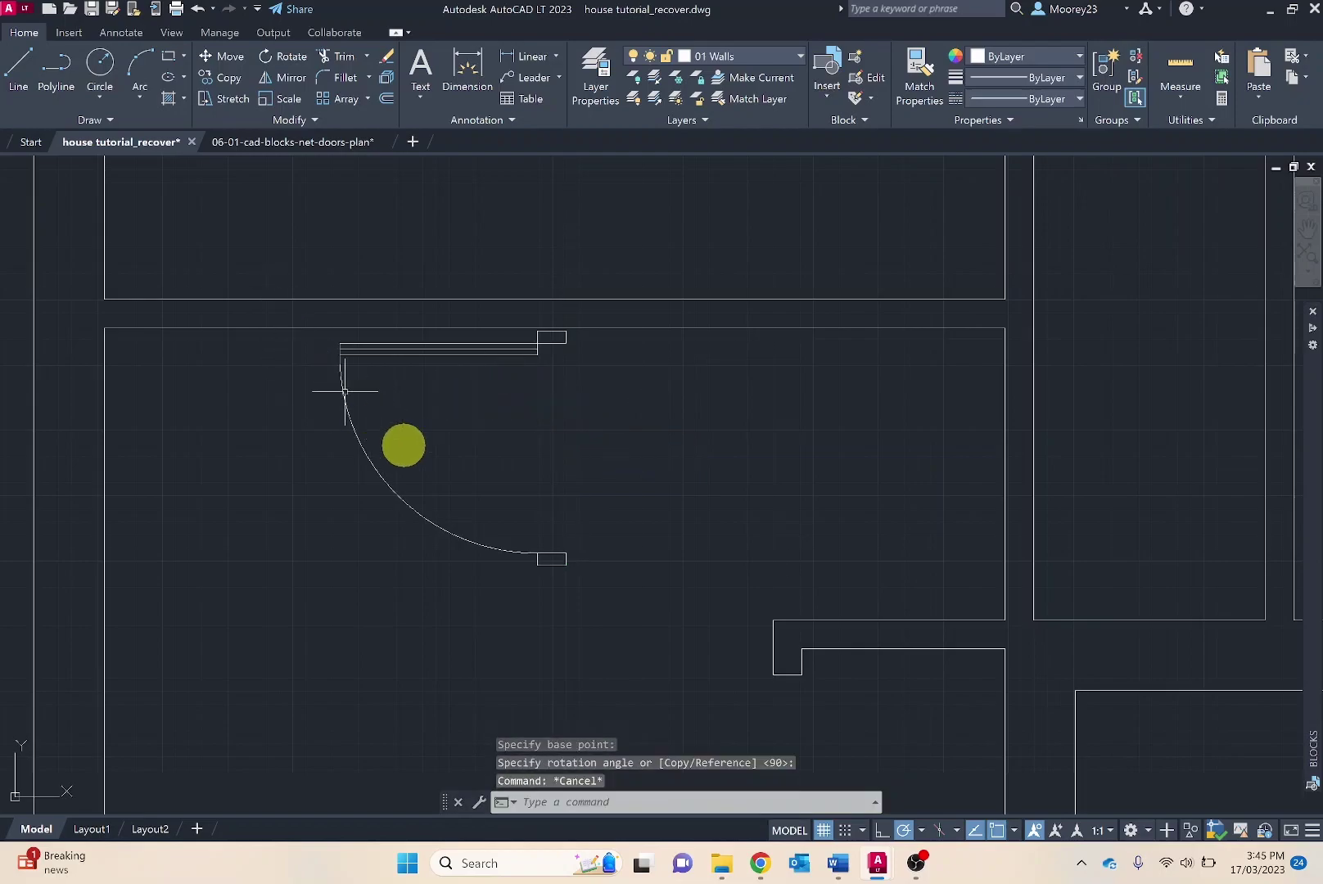
Step: Move the door by its corner grip so it sits against the corridor wall
{"action": "left_click", "coordinate": [561, 563]}
{"action": "left_click", "coordinate": [562, 564]}
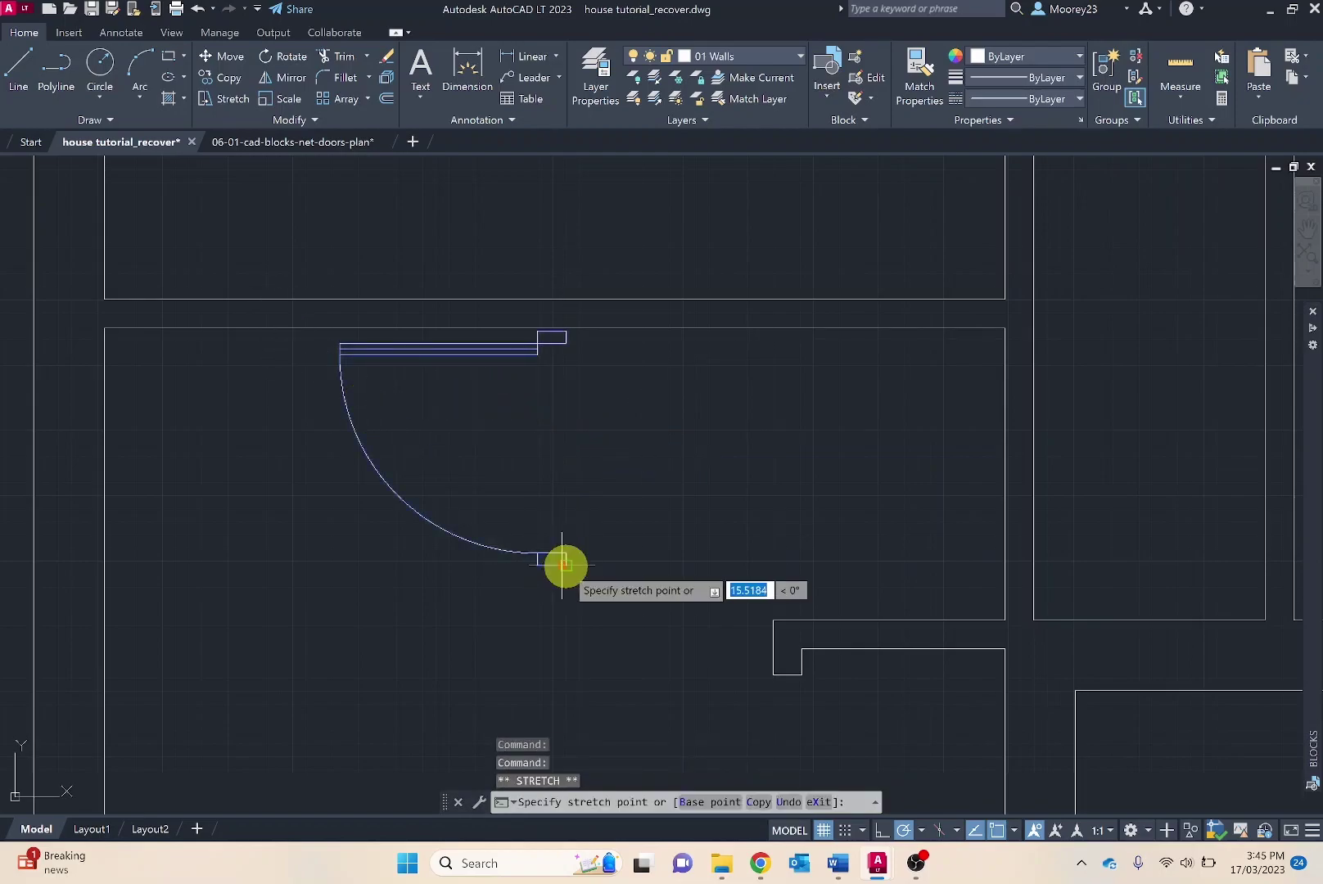
{"action": "scroll", "coordinate": [1027, 580], "scroll_direction": "up", "scroll_amount": 4}
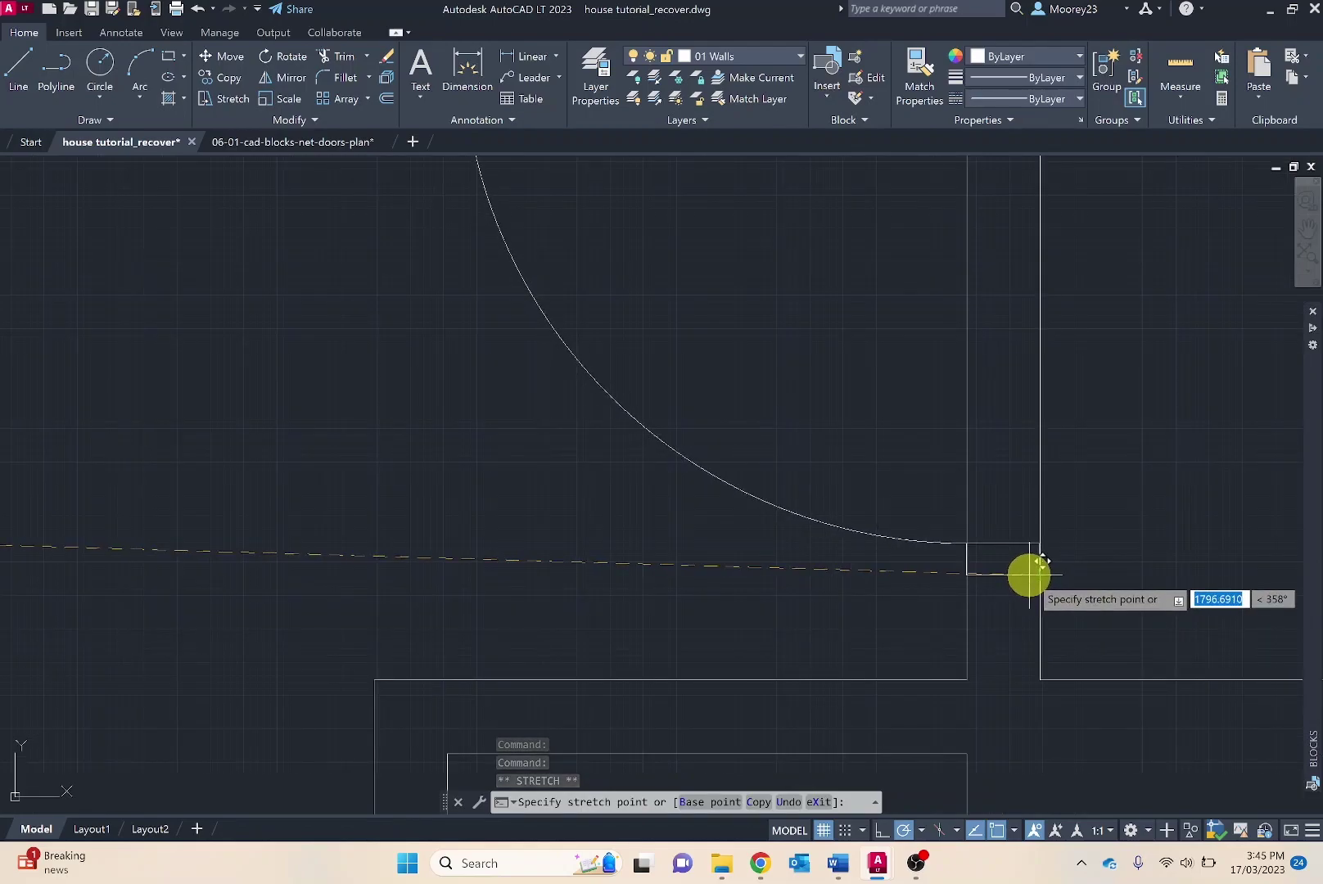
{"action": "left_click", "coordinate": [1029, 575]}
{"action": "scroll", "coordinate": [899, 603], "scroll_direction": "down", "scroll_amount": 3}
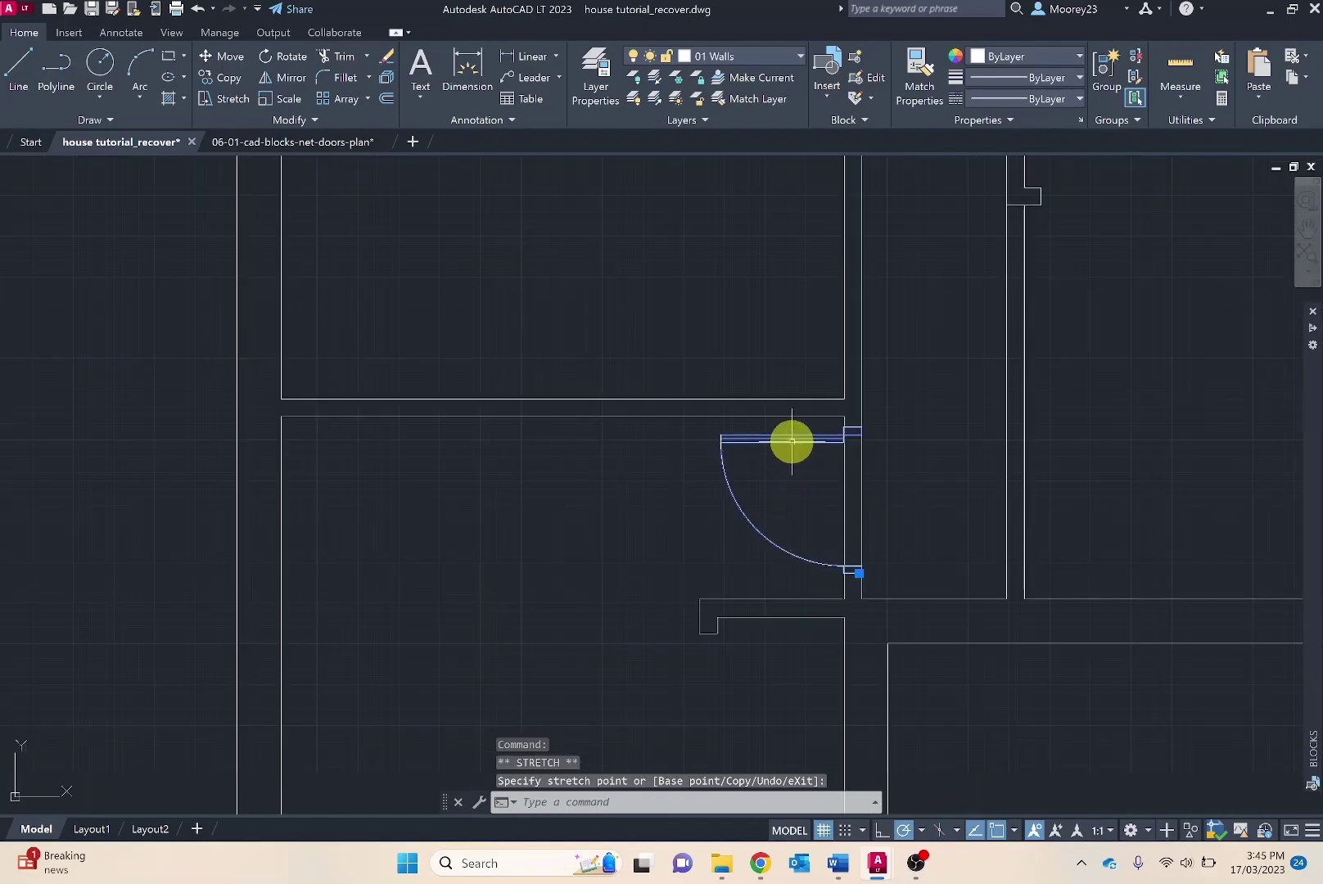
{"action": "scroll", "coordinate": [792, 440], "scroll_direction": "up", "scroll_amount": 2}
{"action": "key", "text": "Escape"}
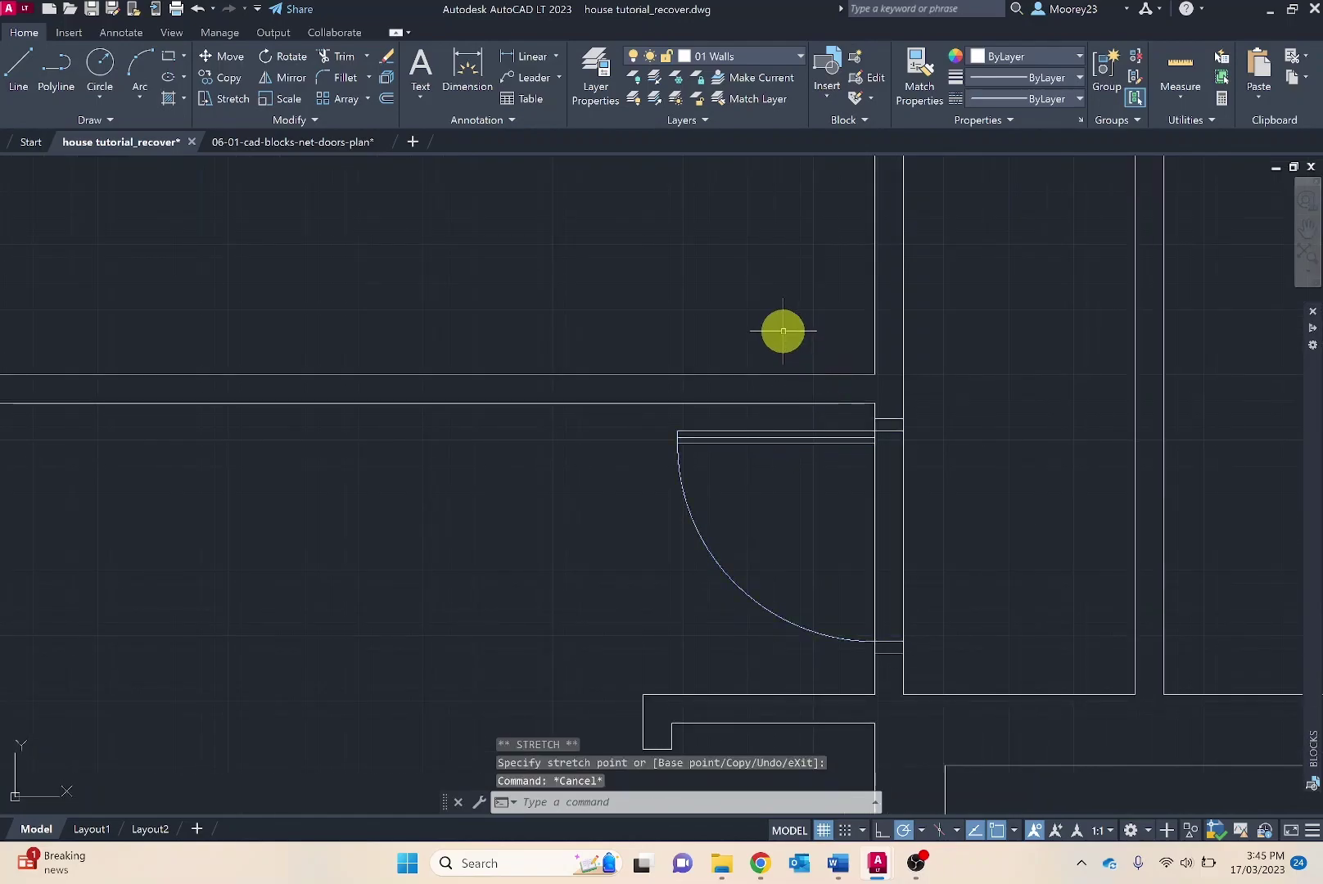
{"action": "left_click", "coordinate": [788, 440]}
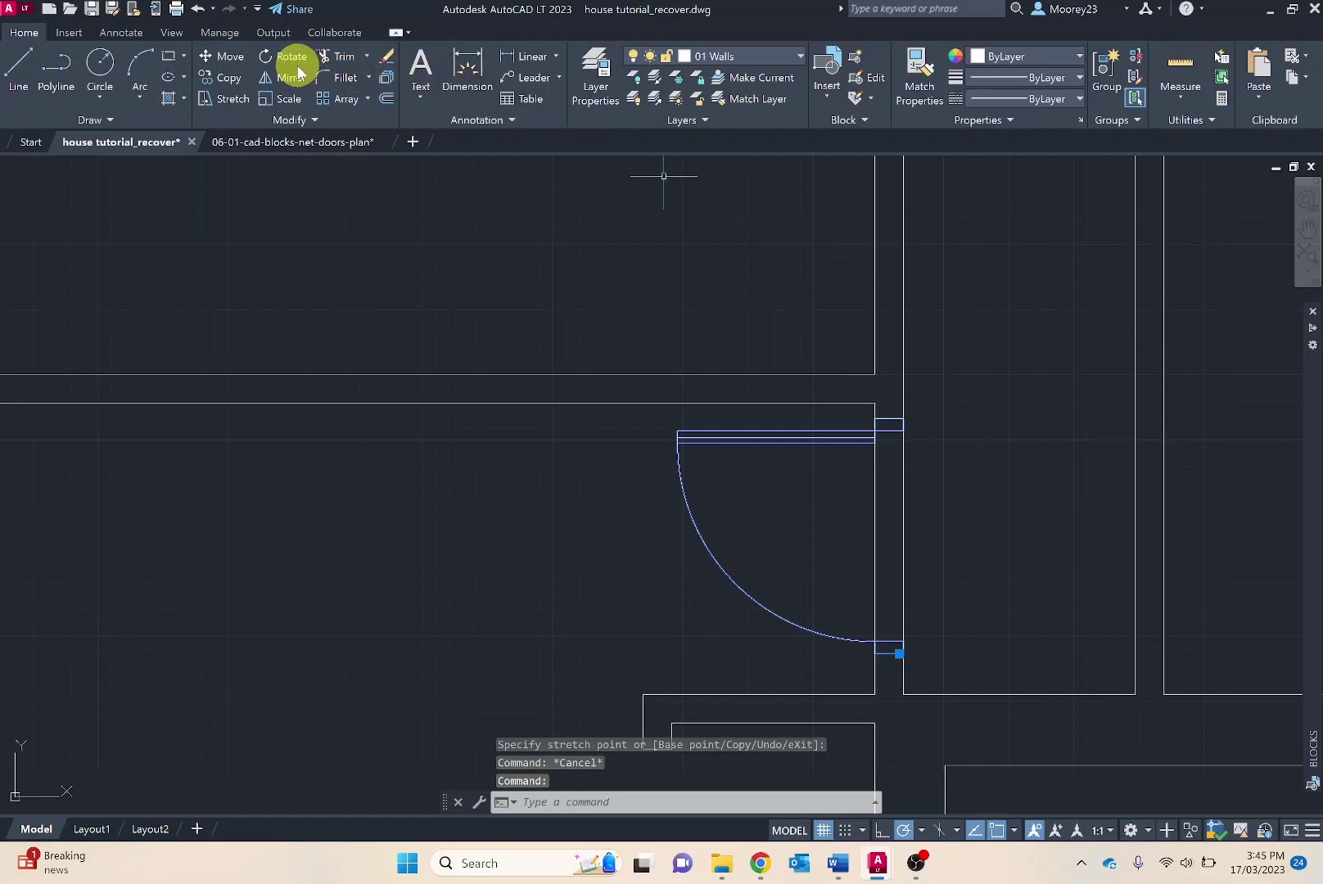
Step: Mirror the new door 2 block across the horizontal wall line, keeping the original
{"action": "key", "text": "Escape"}
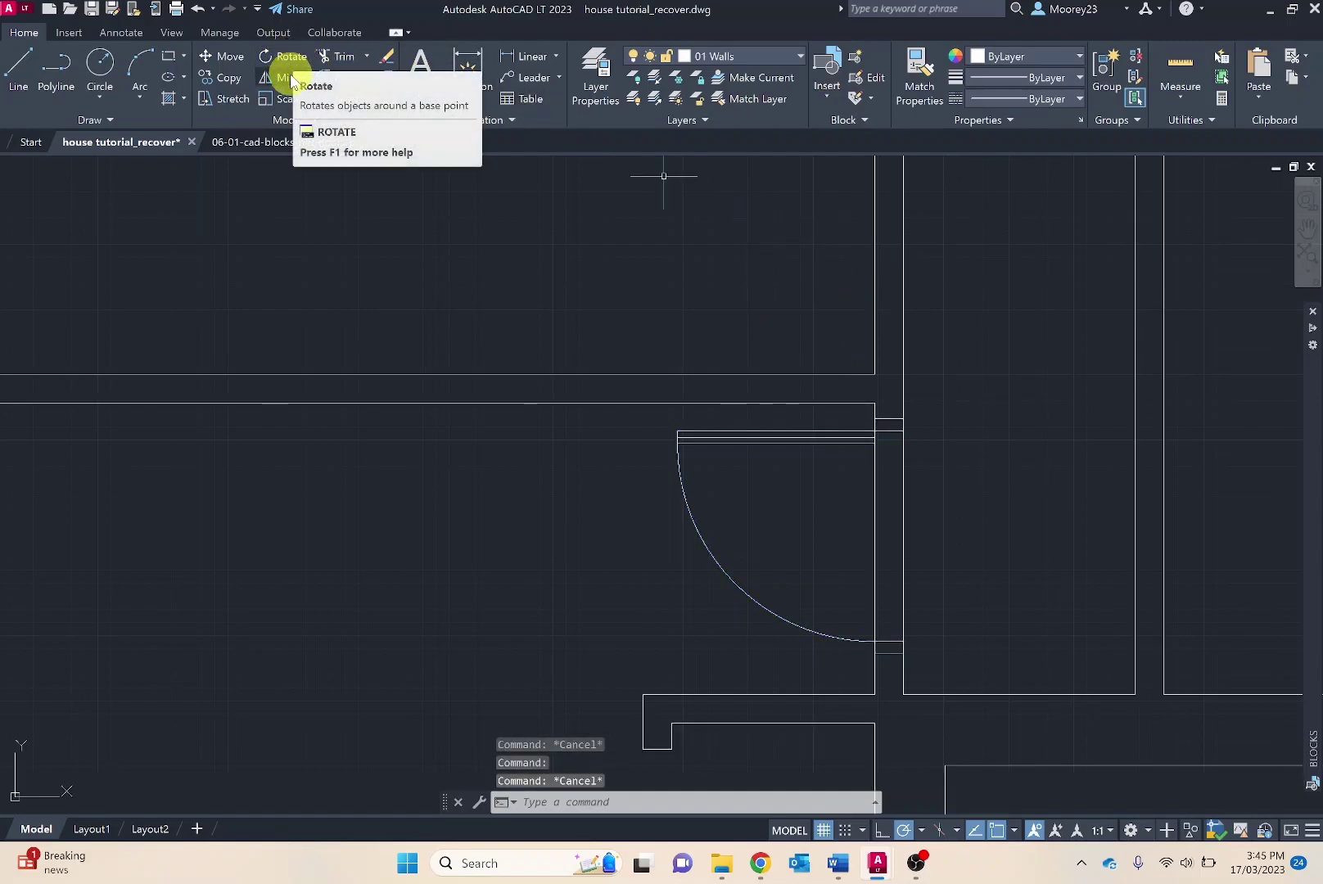
{"action": "left_click", "coordinate": [285, 80]}
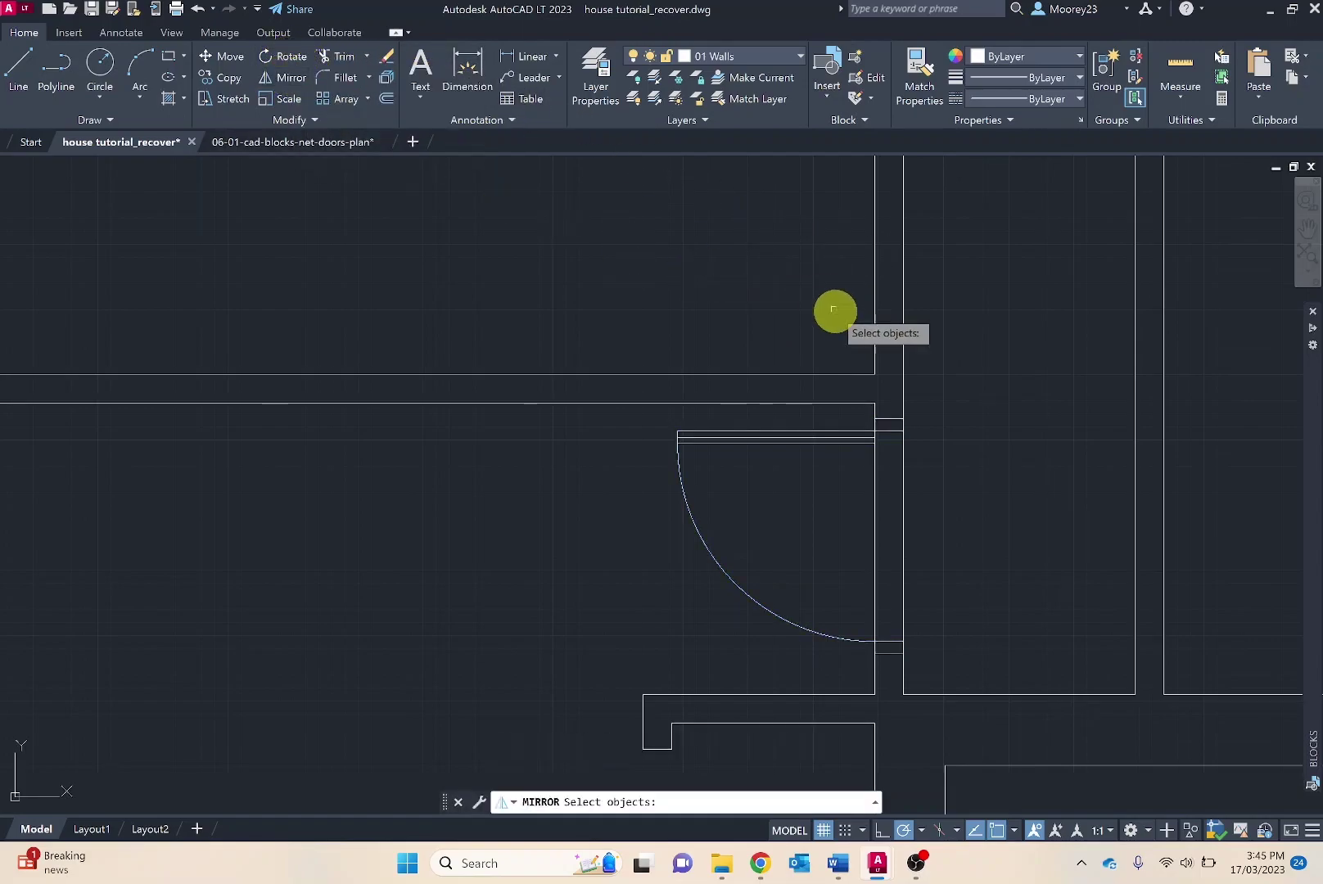
{"action": "left_click", "coordinate": [808, 439]}
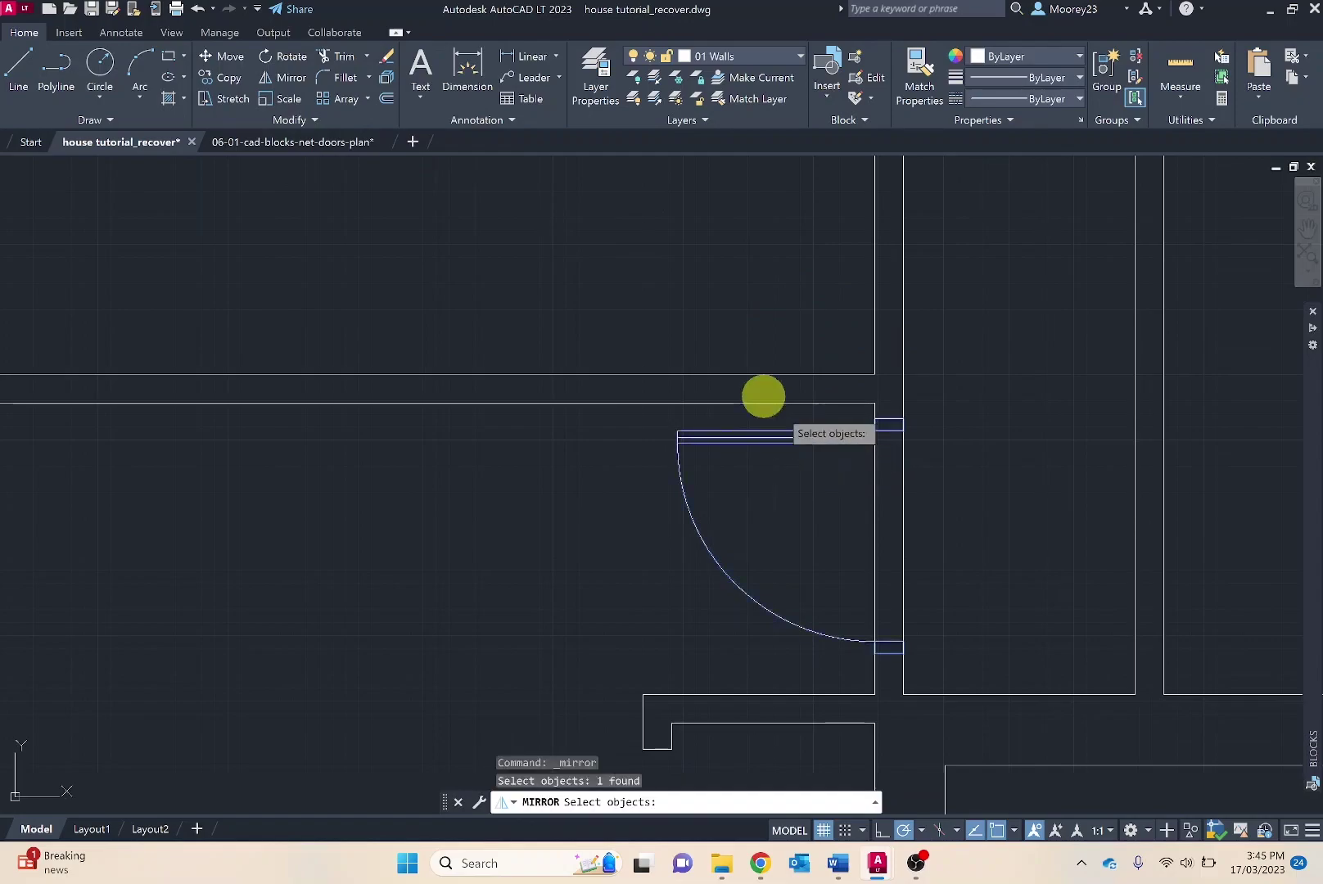
{"action": "key", "text": "Return"}
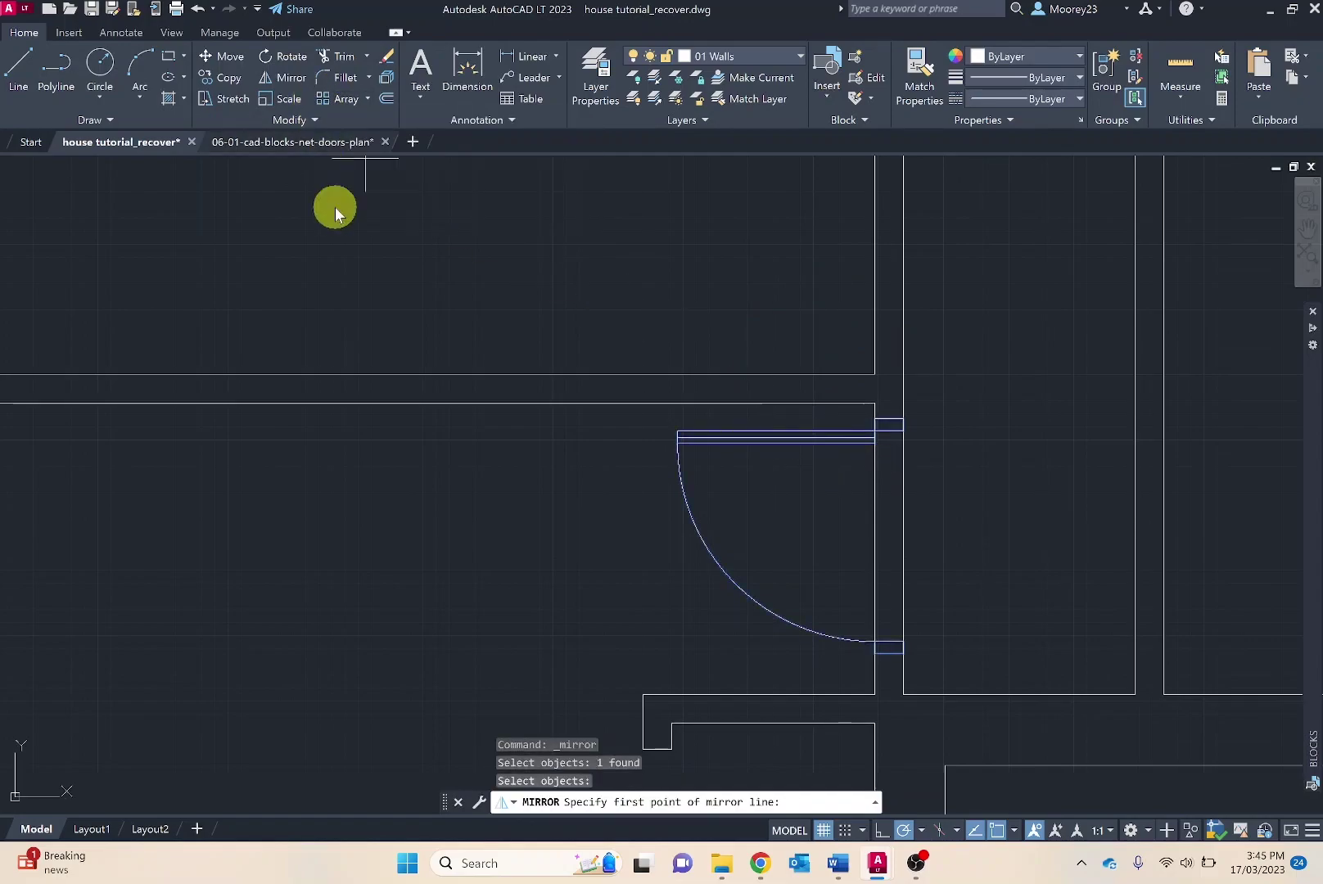
{"action": "left_click", "coordinate": [832, 375]}
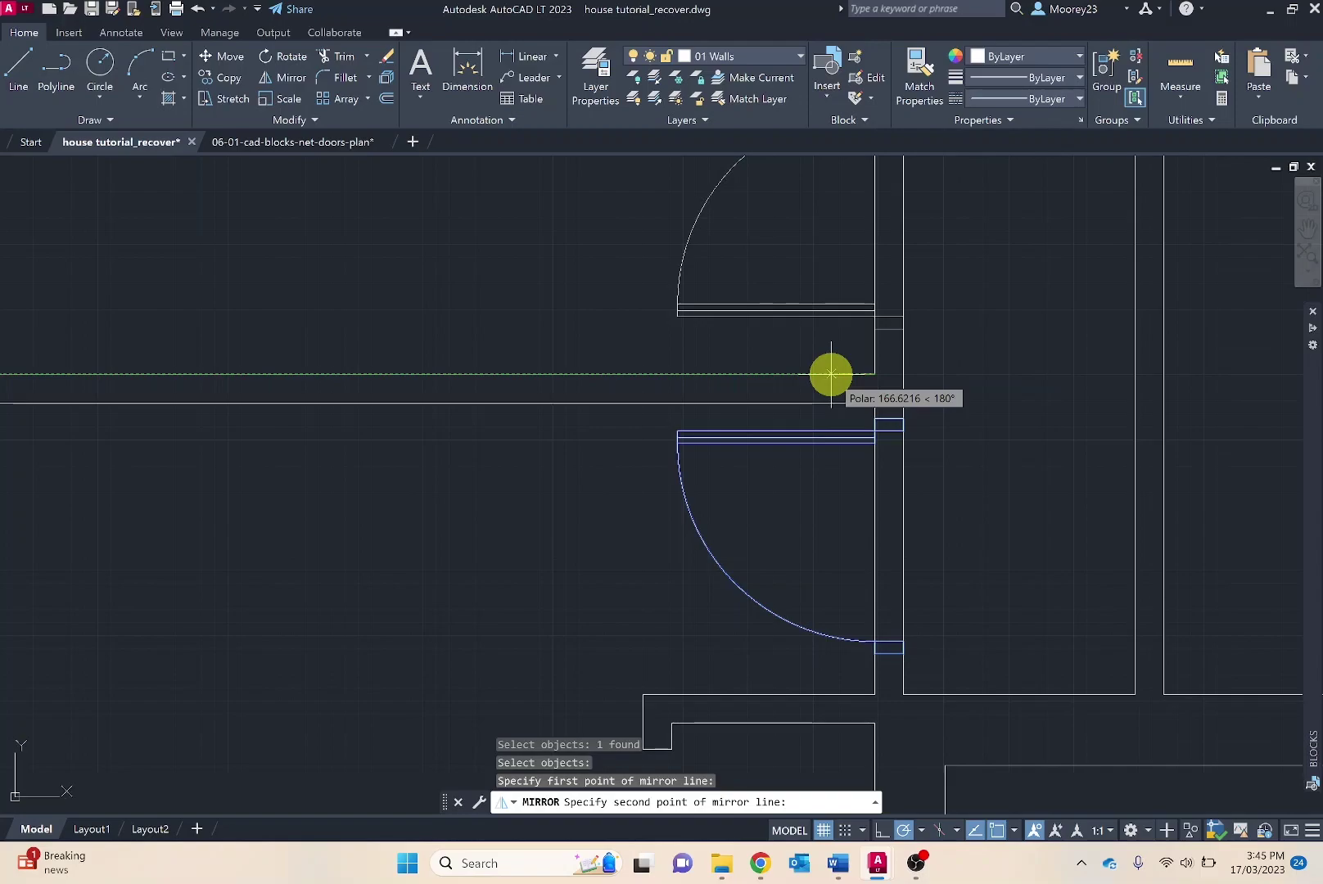
{"action": "left_click", "coordinate": [626, 374]}
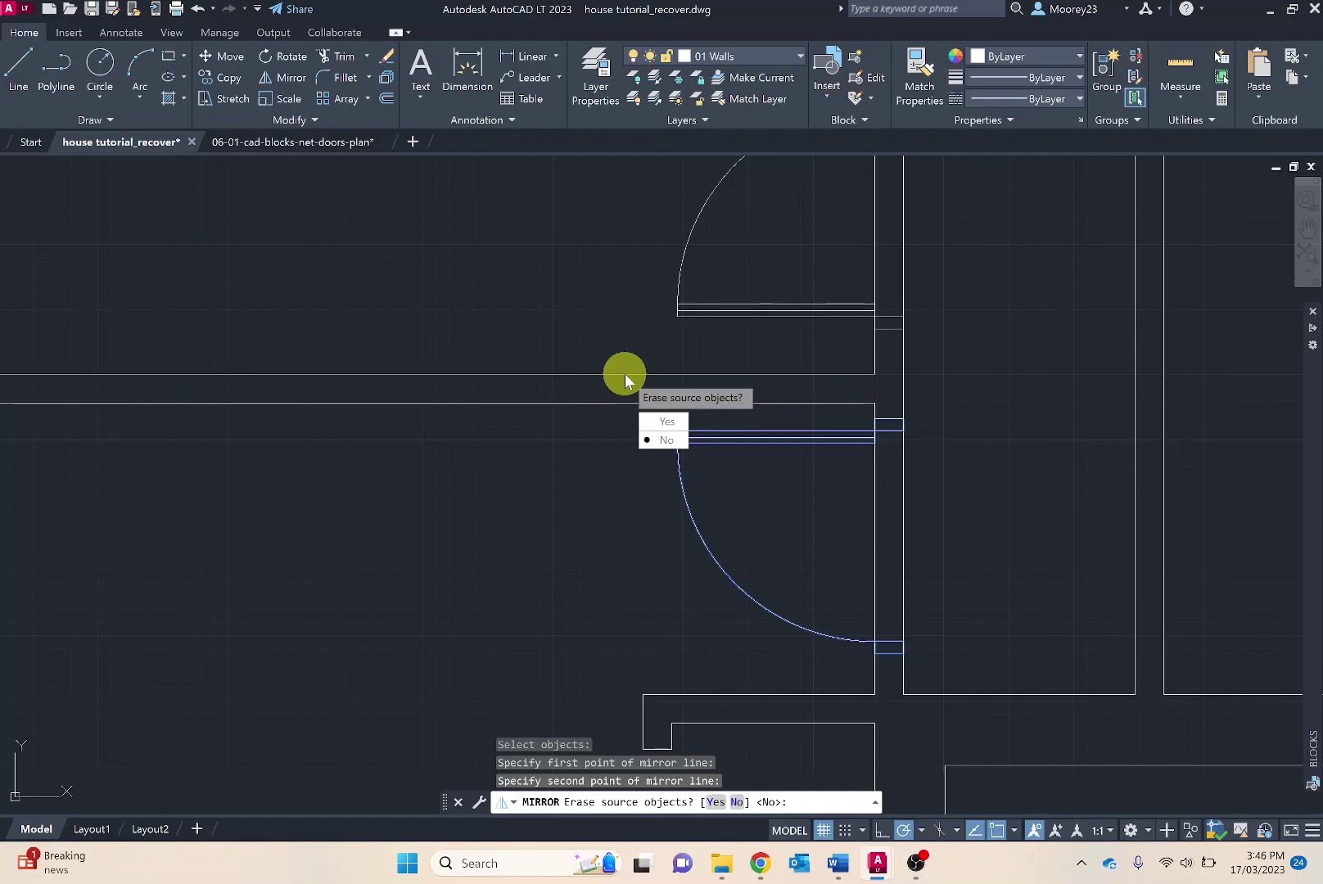
{"action": "type", "text": "no"}
{"action": "key", "text": "Return"}
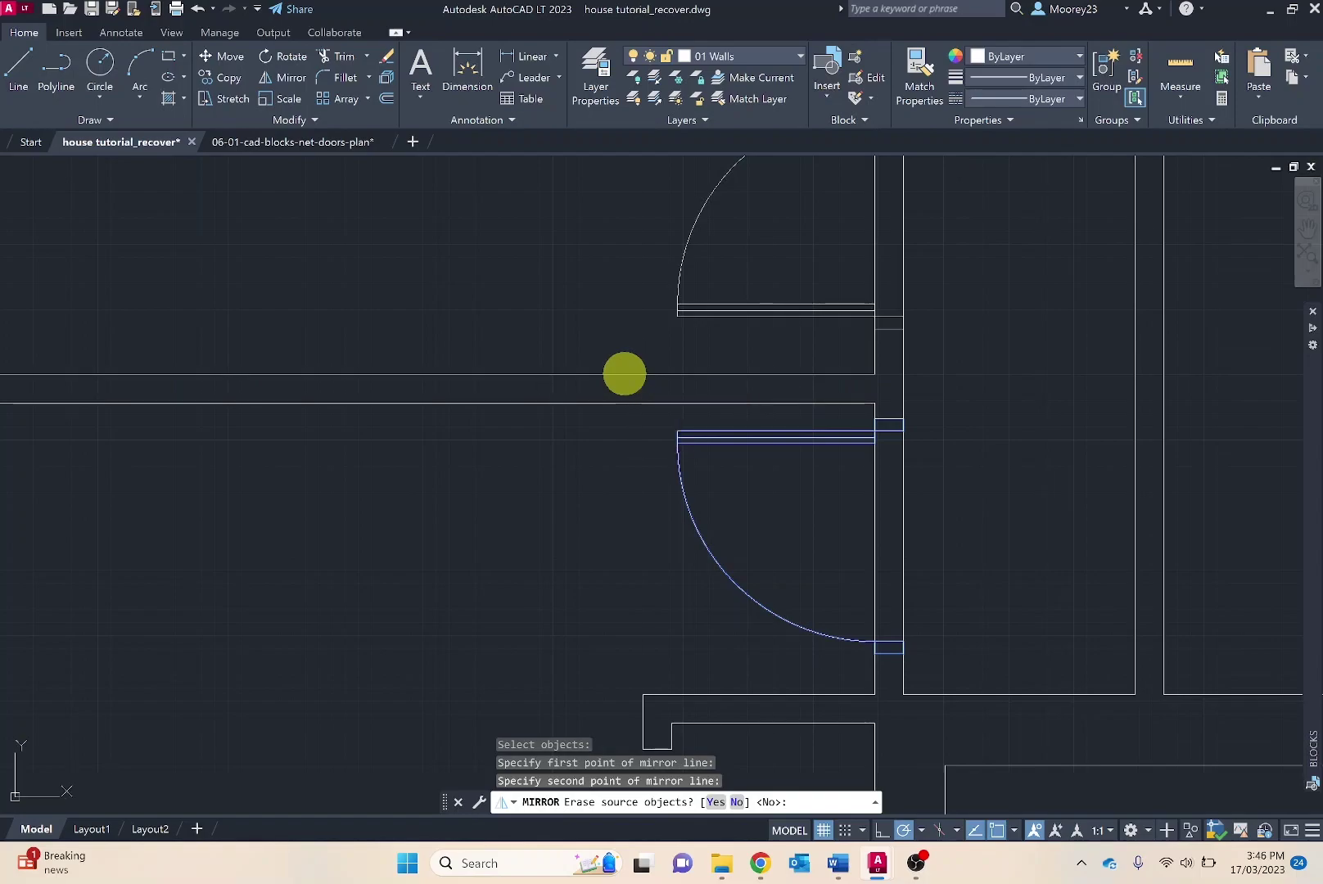
{"action": "scroll", "coordinate": [660, 363], "scroll_direction": "down", "scroll_amount": 1}
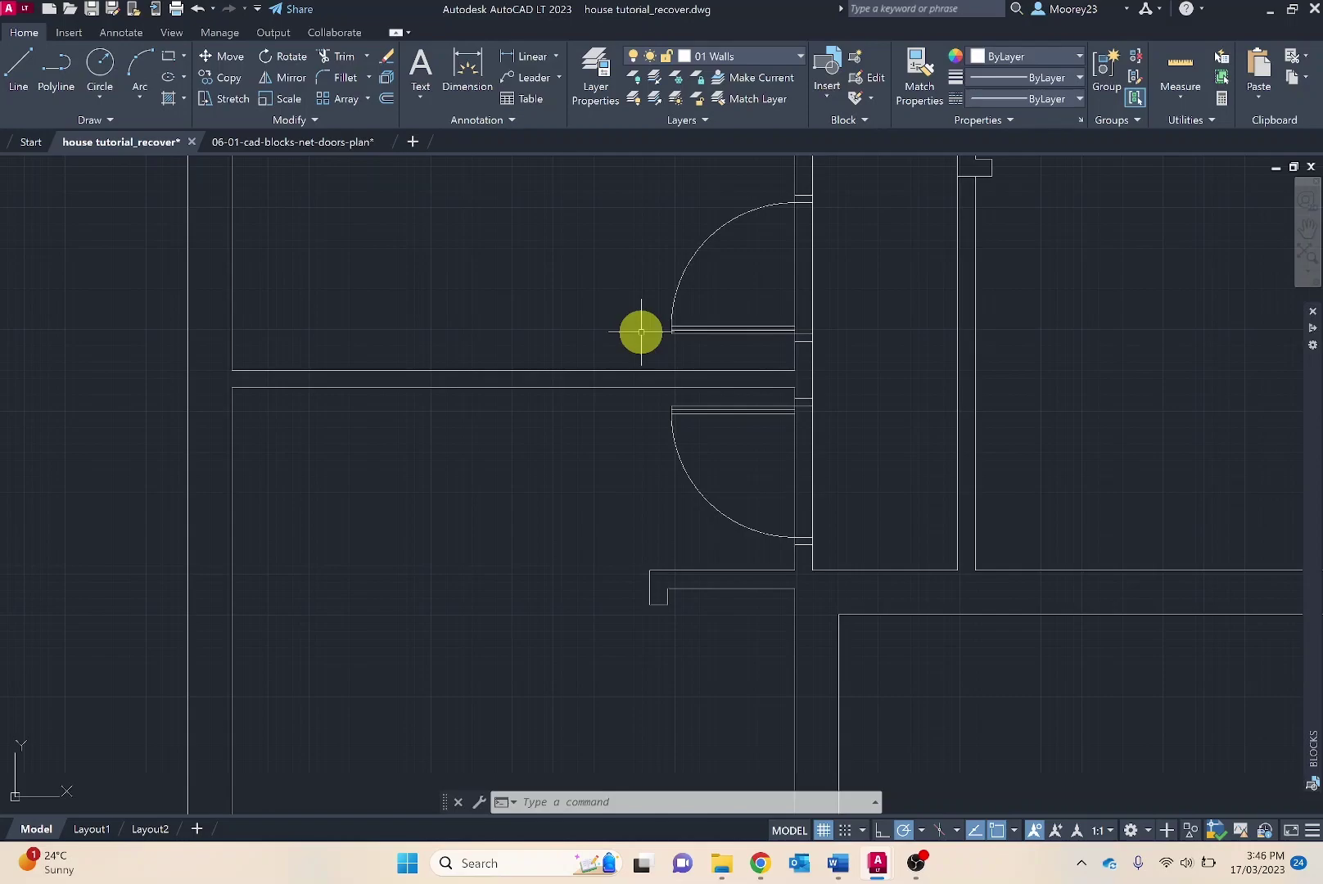
{"action": "scroll", "coordinate": [715, 363], "scroll_direction": "up", "scroll_amount": 3}
{"action": "scroll", "coordinate": [715, 367], "scroll_direction": "down", "scroll_amount": 7}
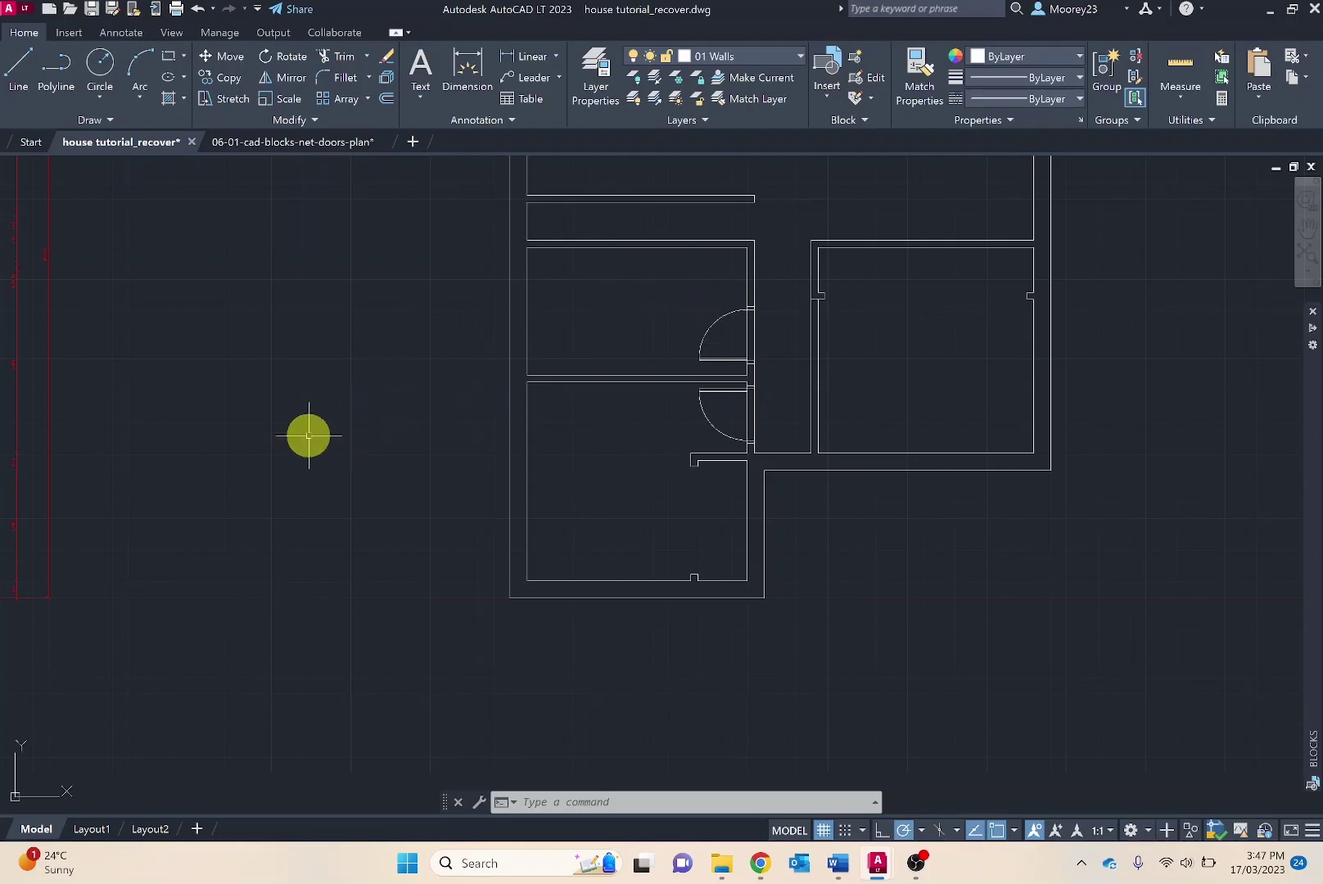
Step: Zoom out and pan to show the furnished reference plan beside the house plan
{"action": "scroll", "coordinate": [309, 434], "scroll_direction": "down", "scroll_amount": 4}
{"action": "middle_click_drag", "start_coordinate": [330, 456], "coordinate": [626, 502]}
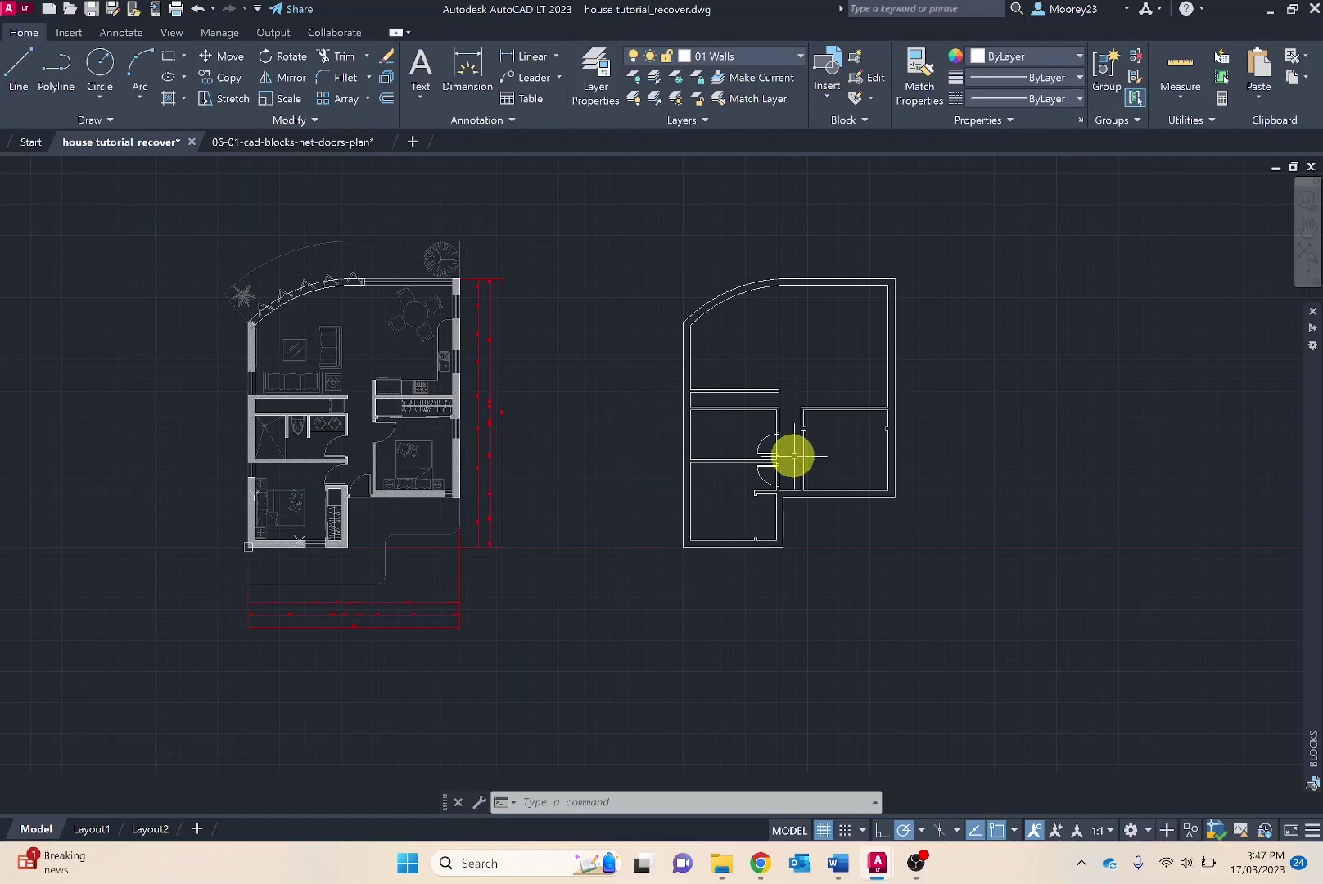
{"action": "scroll", "coordinate": [788, 452], "scroll_direction": "up", "scroll_amount": 8}
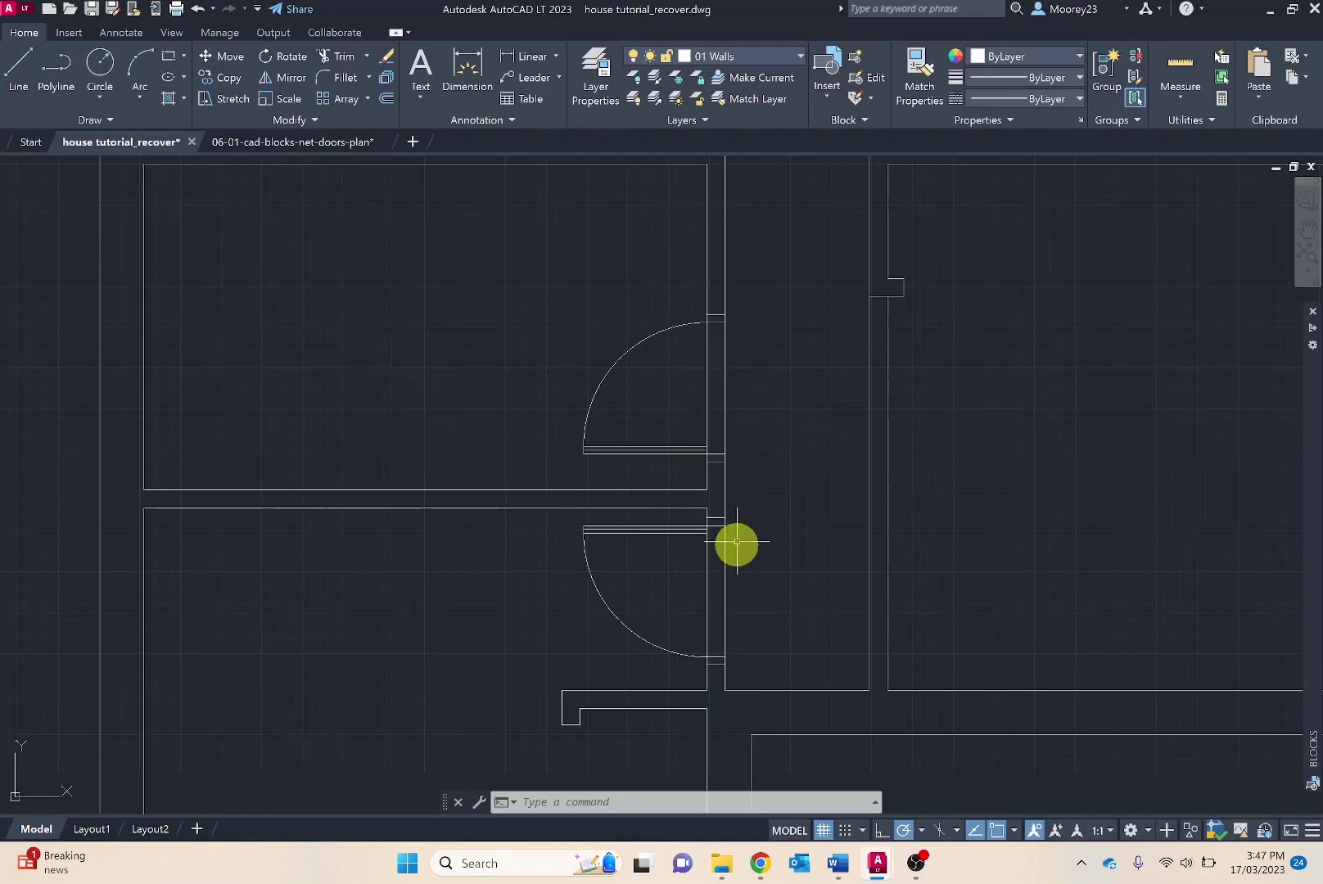
{"action": "scroll", "coordinate": [696, 595], "scroll_direction": "down", "scroll_amount": 8}
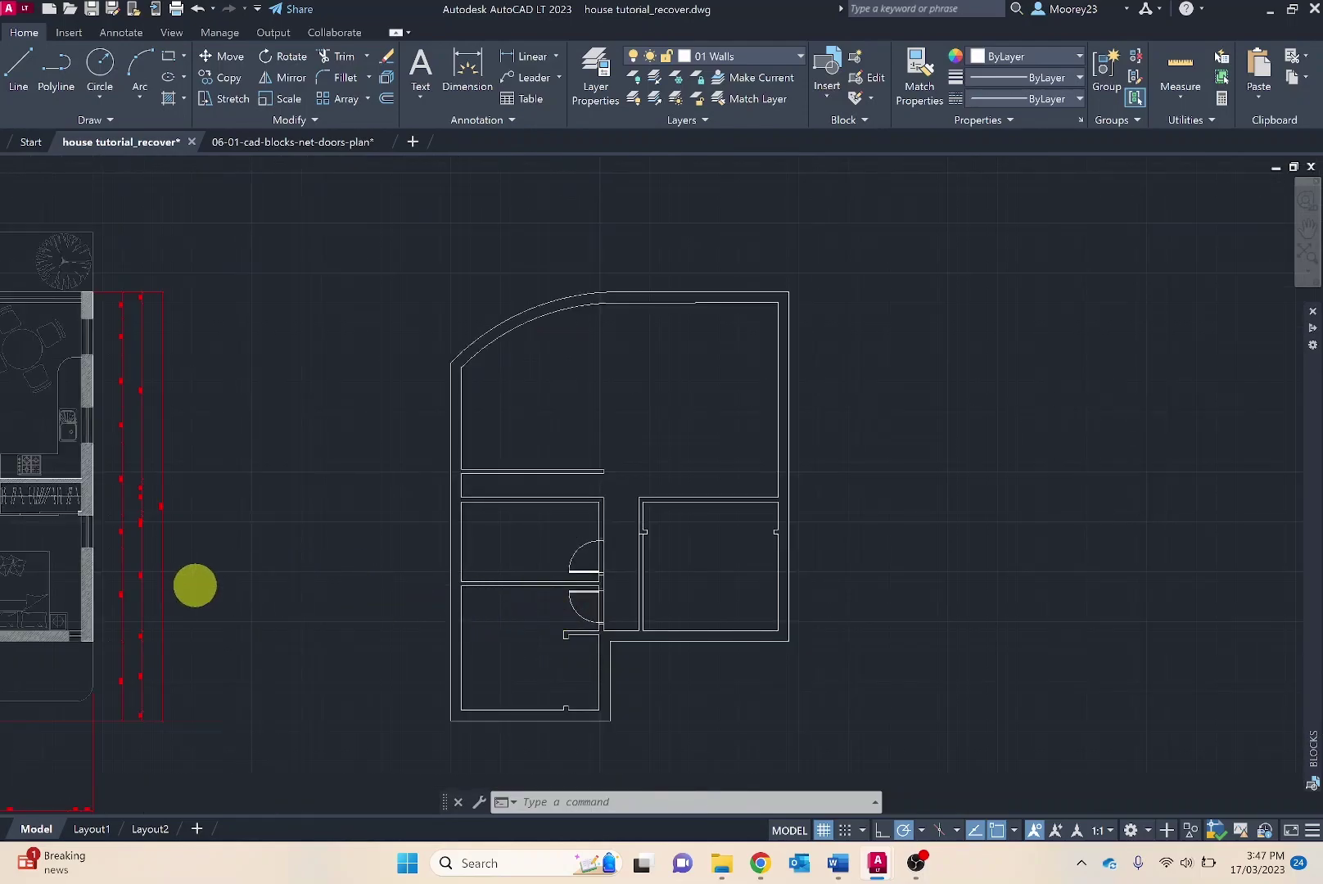
{"action": "scroll", "coordinate": [195, 584], "scroll_direction": "up", "scroll_amount": 6}
{"action": "scroll", "coordinate": [754, 513], "scroll_direction": "down", "scroll_amount": 3}
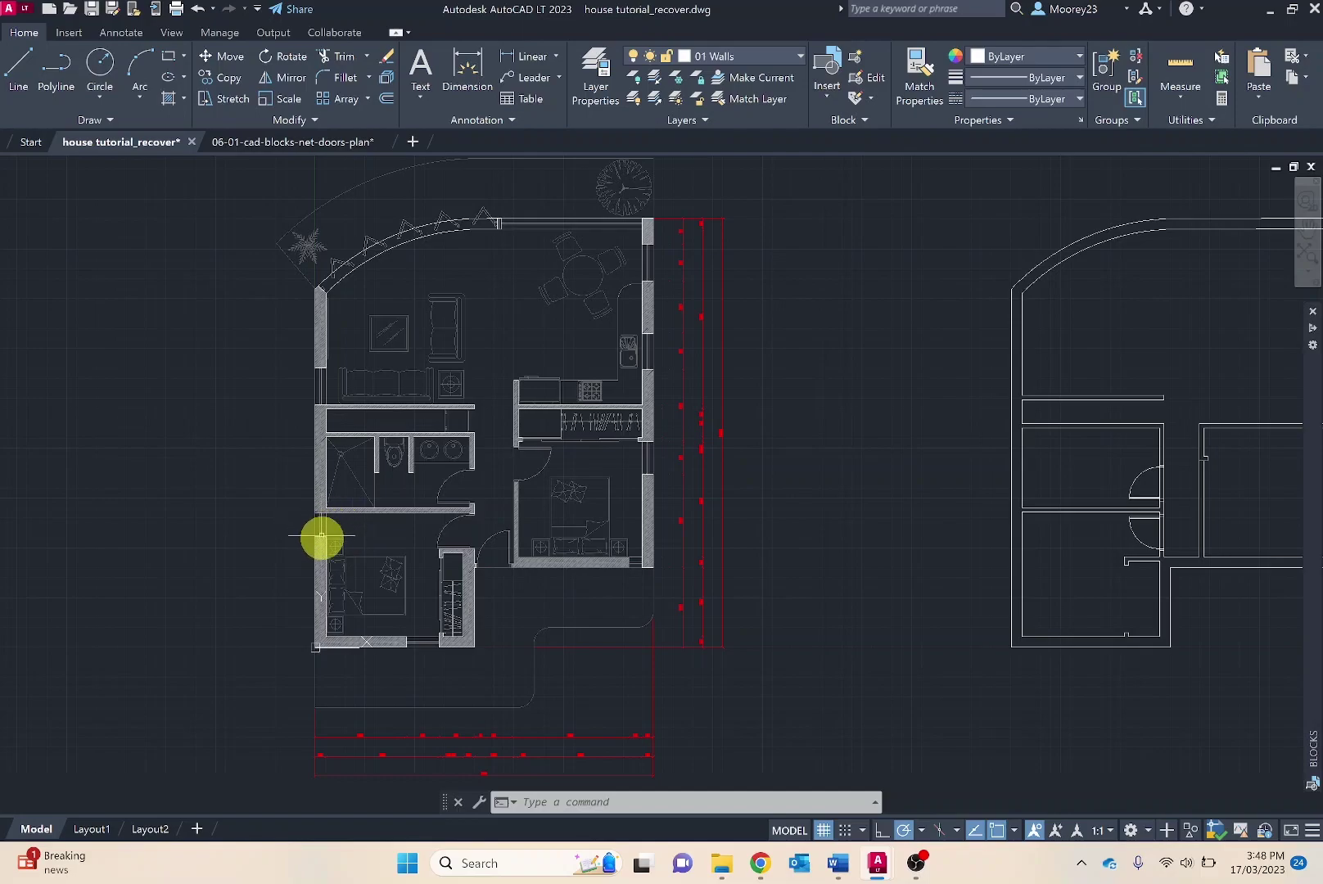
{"action": "mouse_move", "coordinate": [333, 551]}
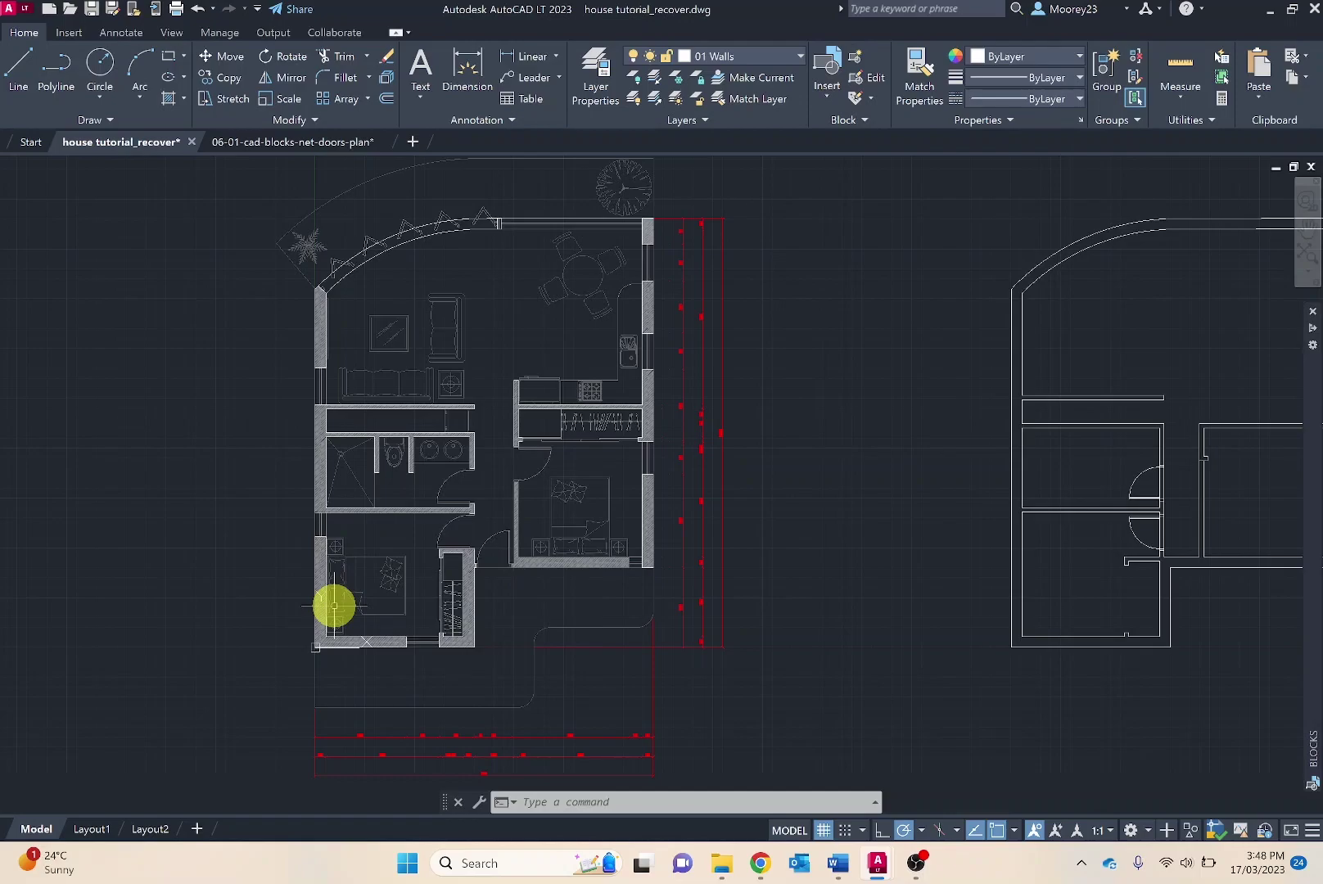
{"action": "mouse_move", "coordinate": [334, 606]}
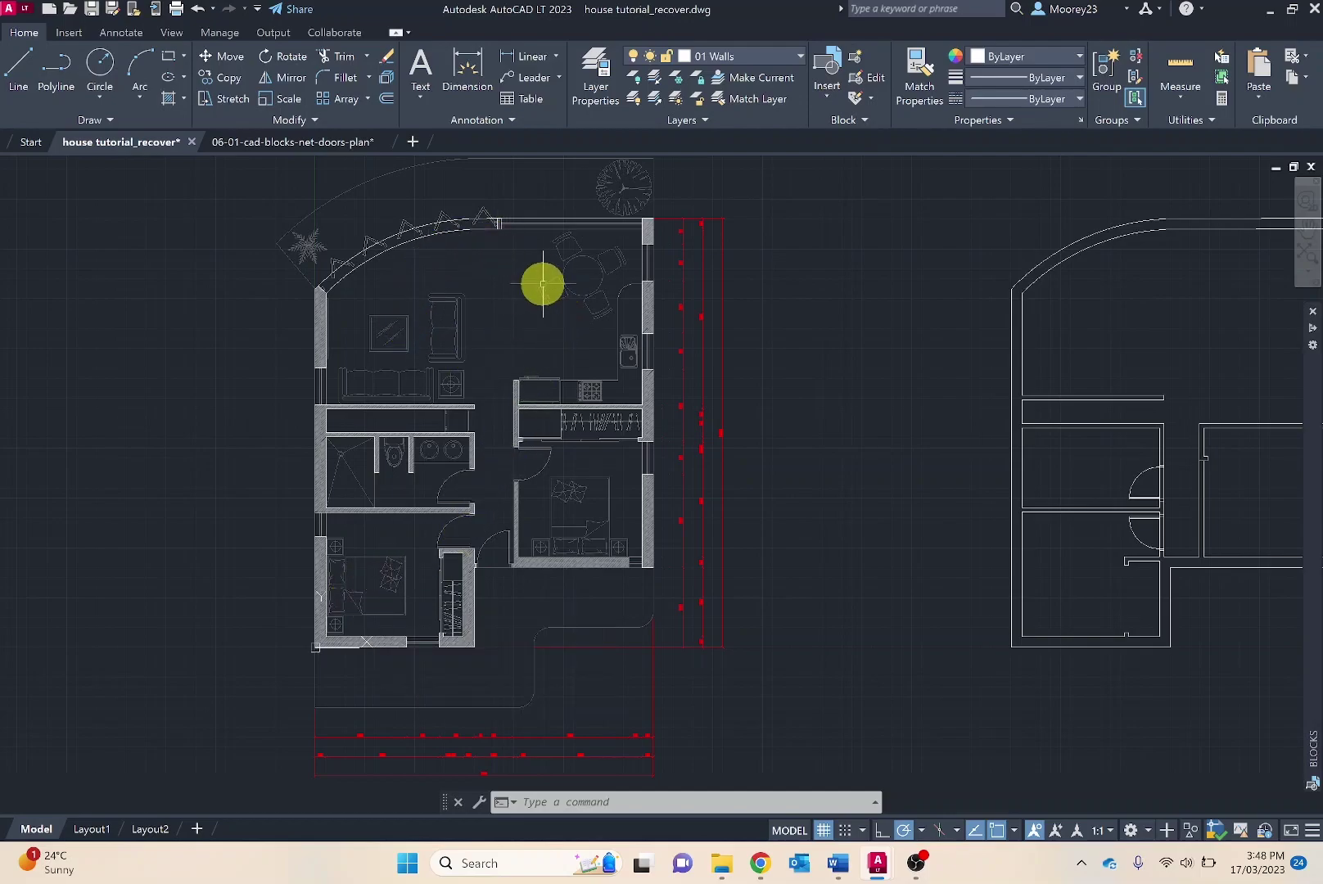
{"action": "mouse_move", "coordinate": [543, 284]}
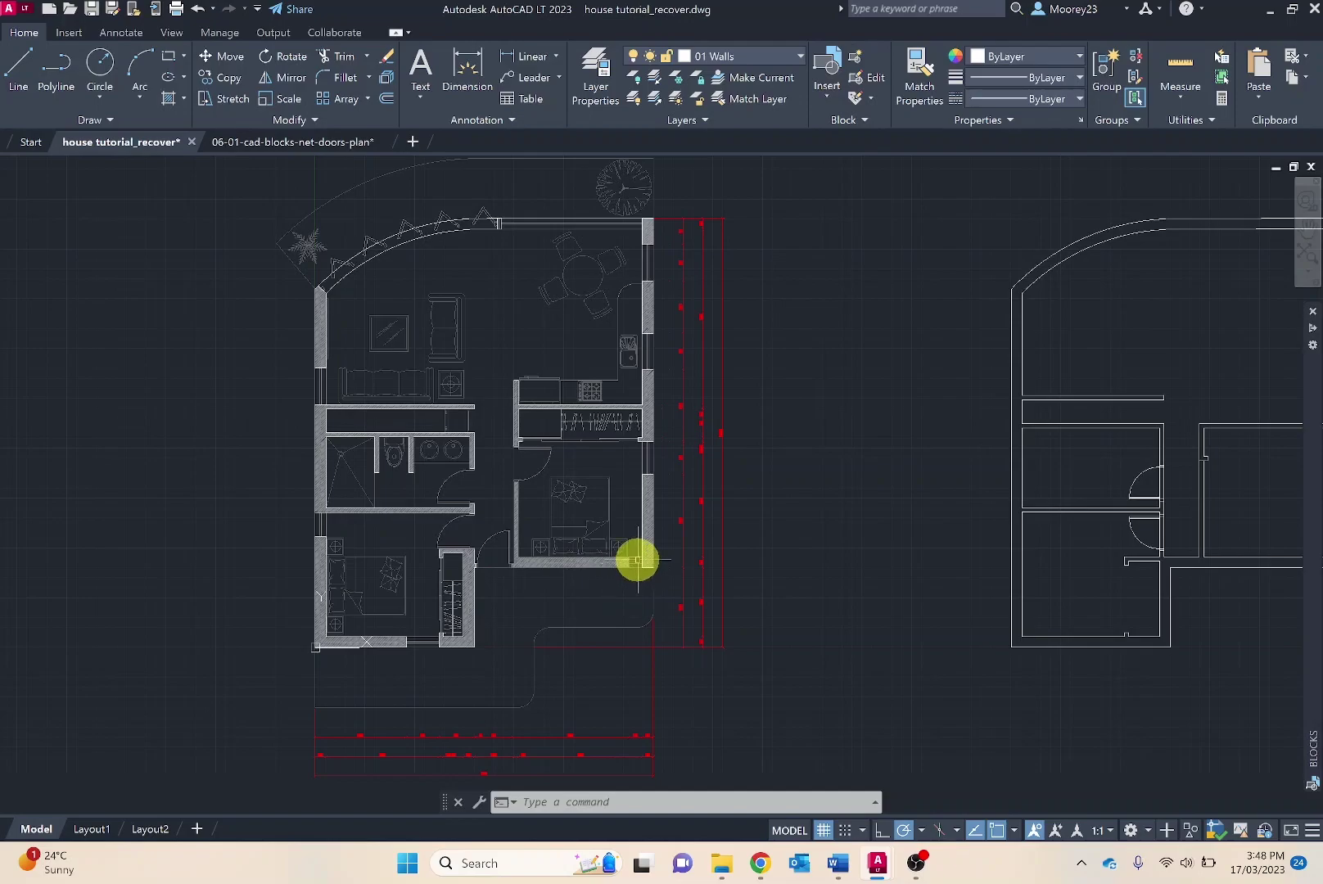
{"action": "mouse_move", "coordinate": [636, 560]}
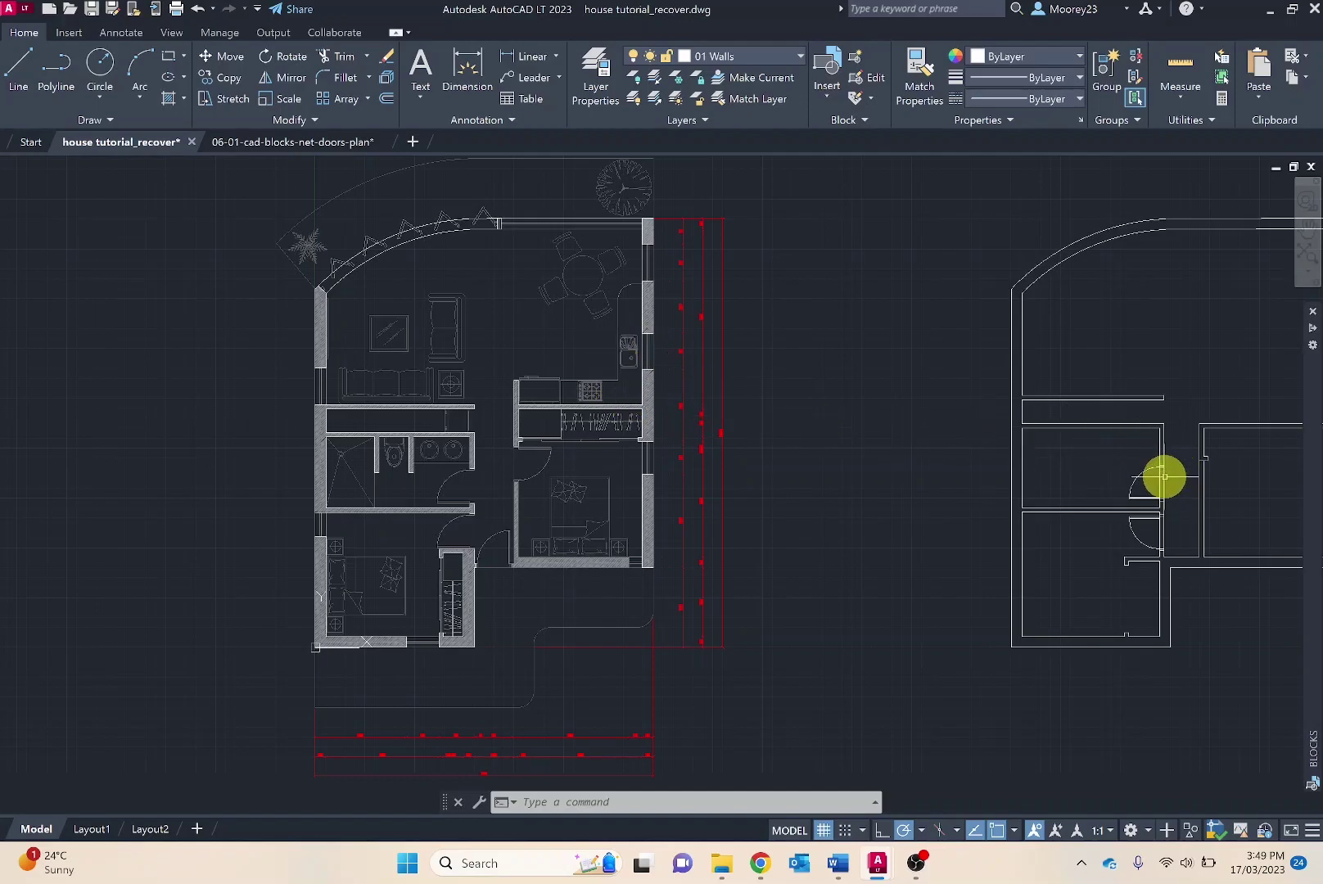
{"action": "mouse_move", "coordinate": [1164, 476]}
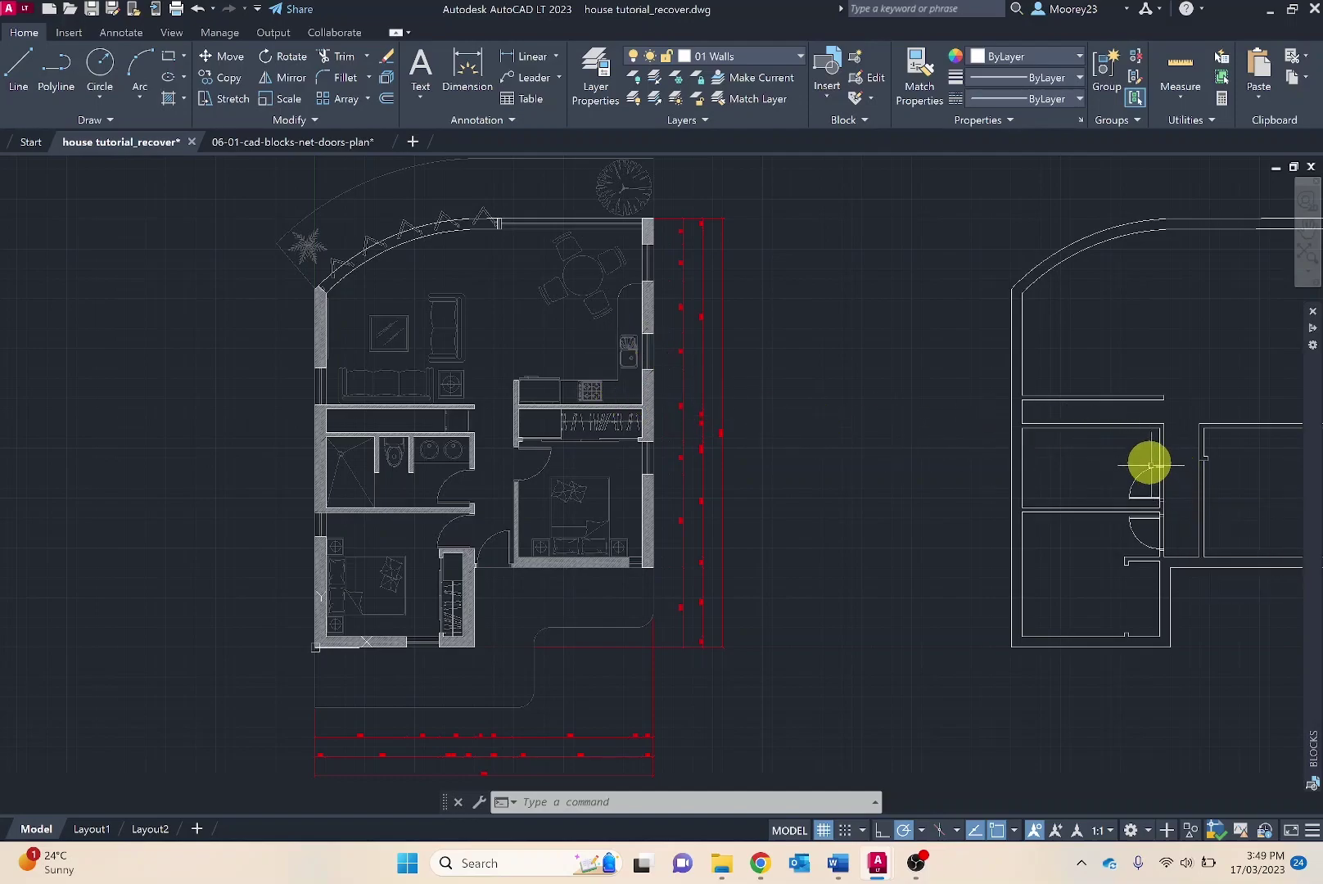